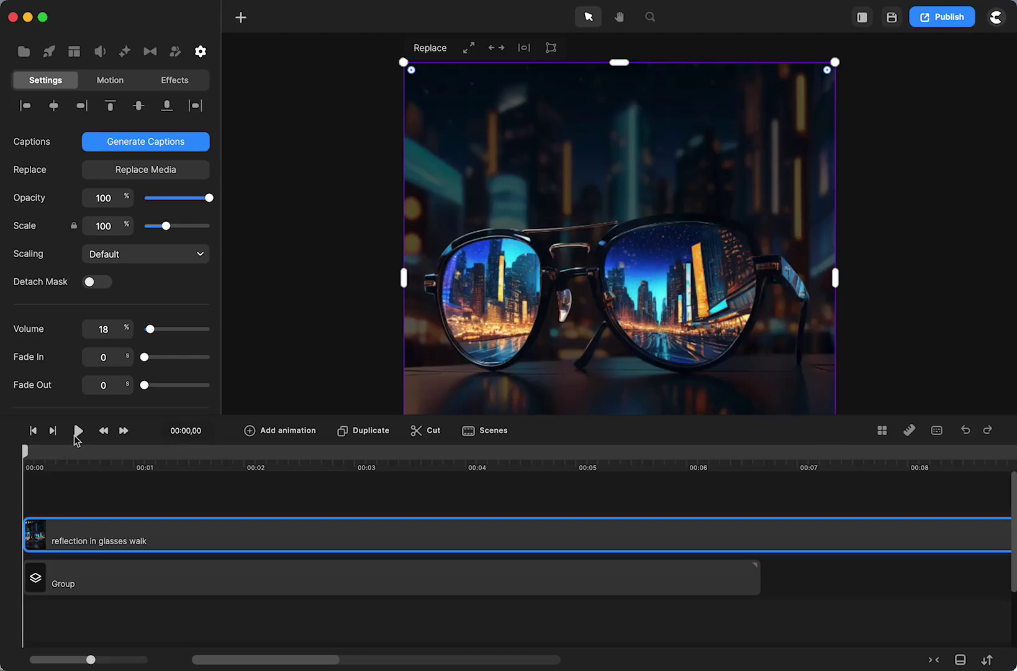
- Play the glasses preview, pause at 00:08,00 and scrub back to 00:07,06
{"action": "left_click", "coordinate": [77, 437]}
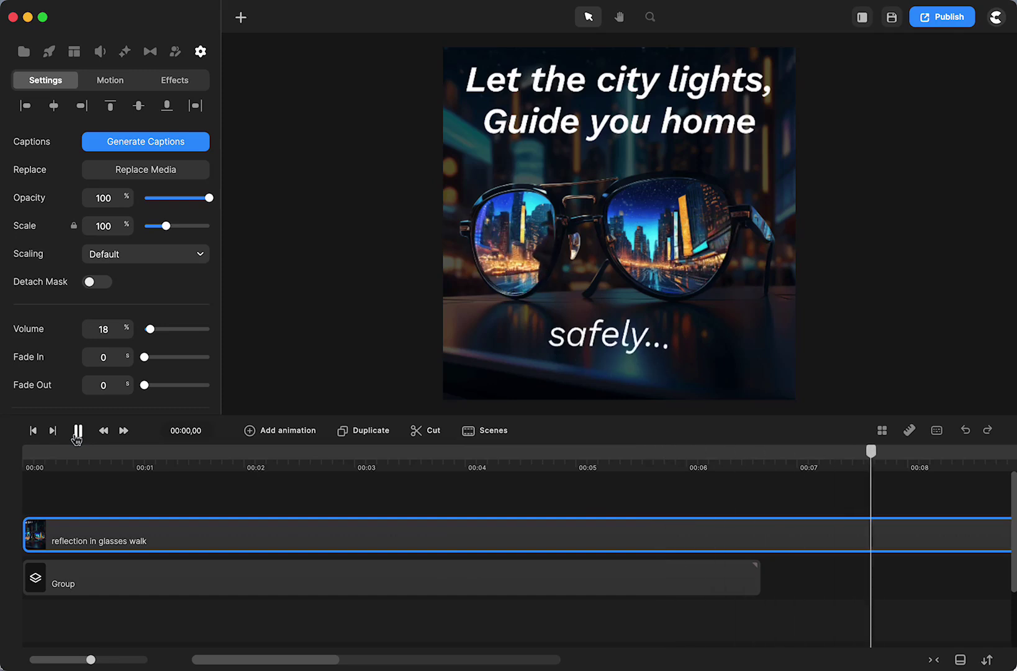
{"action": "left_click", "coordinate": [78, 430]}
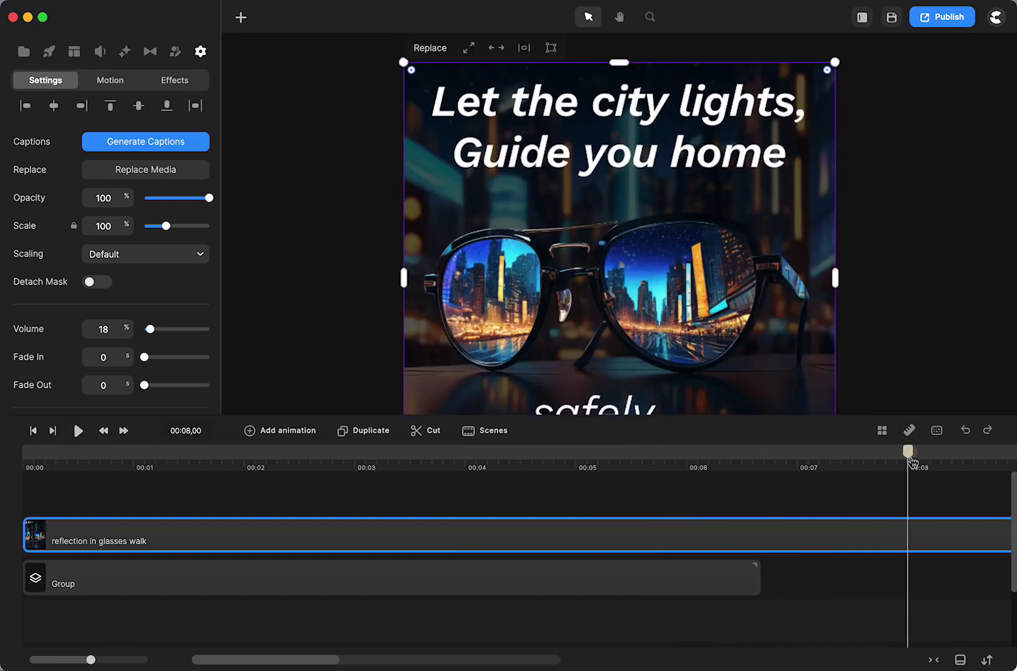
{"action": "left_click_drag", "start_coordinate": [910, 459], "coordinate": [194, 572]}
- Hide and lock the 'reflection in glasses walk' track
{"action": "right_click", "coordinate": [205, 562]}
{"action": "left_click", "coordinate": [238, 435]}
{"action": "right_click", "coordinate": [215, 557]}
{"action": "left_click", "coordinate": [239, 443]}
- Enlarge the preview, play from the start to 00:04,03, save, and scrub back to about 00:01,25
{"action": "left_click", "coordinate": [33, 430]}
{"action": "left_click_drag", "start_coordinate": [272, 412], "coordinate": [269, 528]}
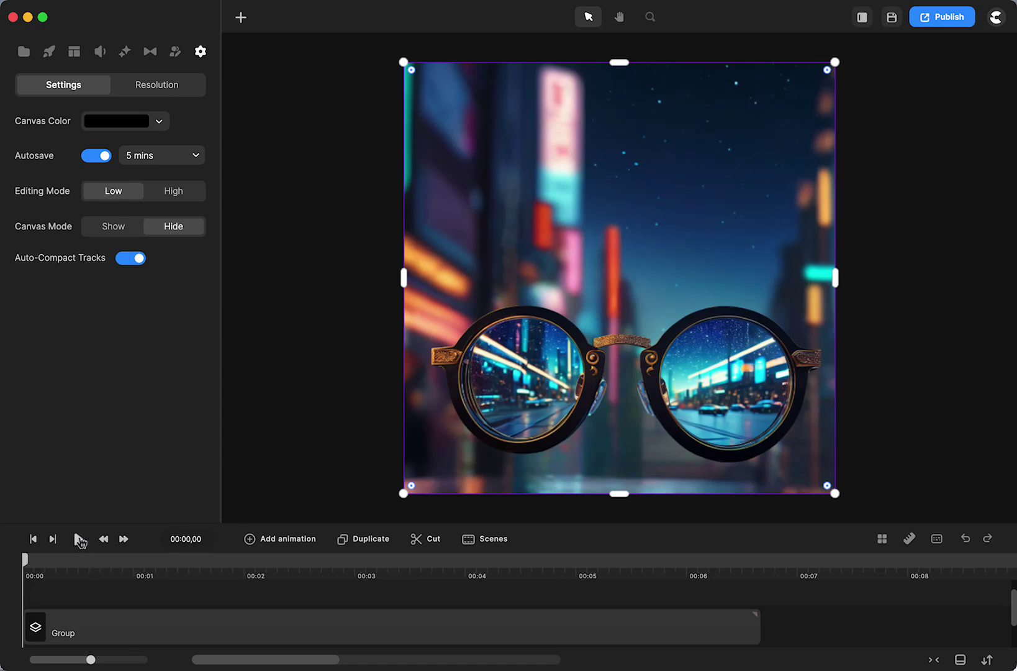
{"action": "left_click", "coordinate": [78, 539]}
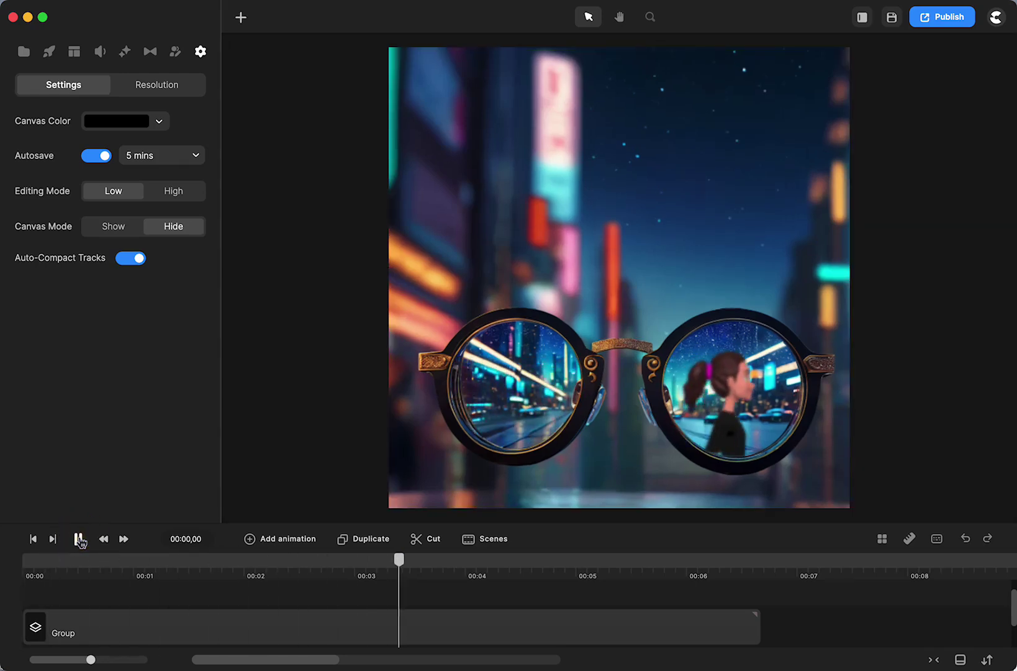
{"action": "left_click", "coordinate": [79, 539]}
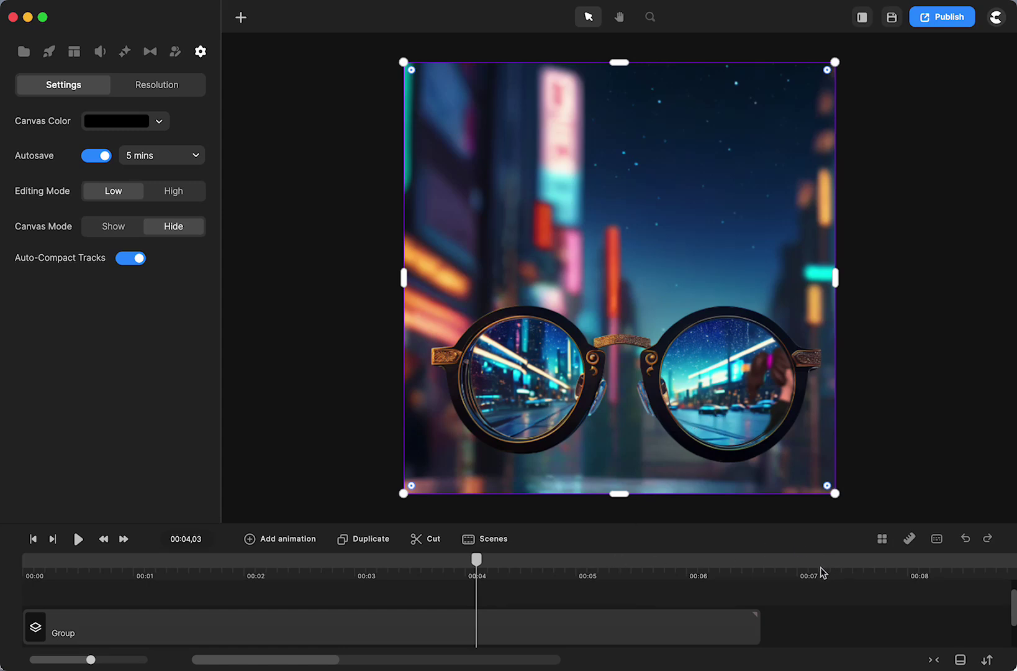
{"action": "key", "text": "super+s"}
{"action": "left_click_drag", "start_coordinate": [476, 571], "coordinate": [121, 642]}
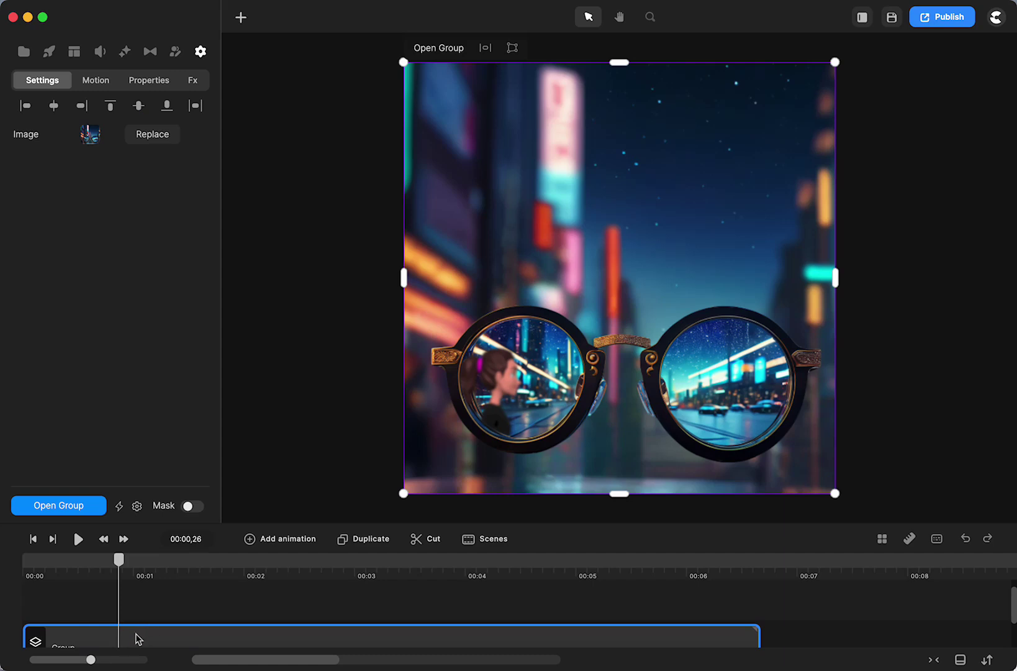
- Ungroup the Group clip and move both resulting Group clips to the timeline start
{"action": "scroll", "coordinate": [138, 638], "scroll_direction": "down", "scroll_amount": 1}
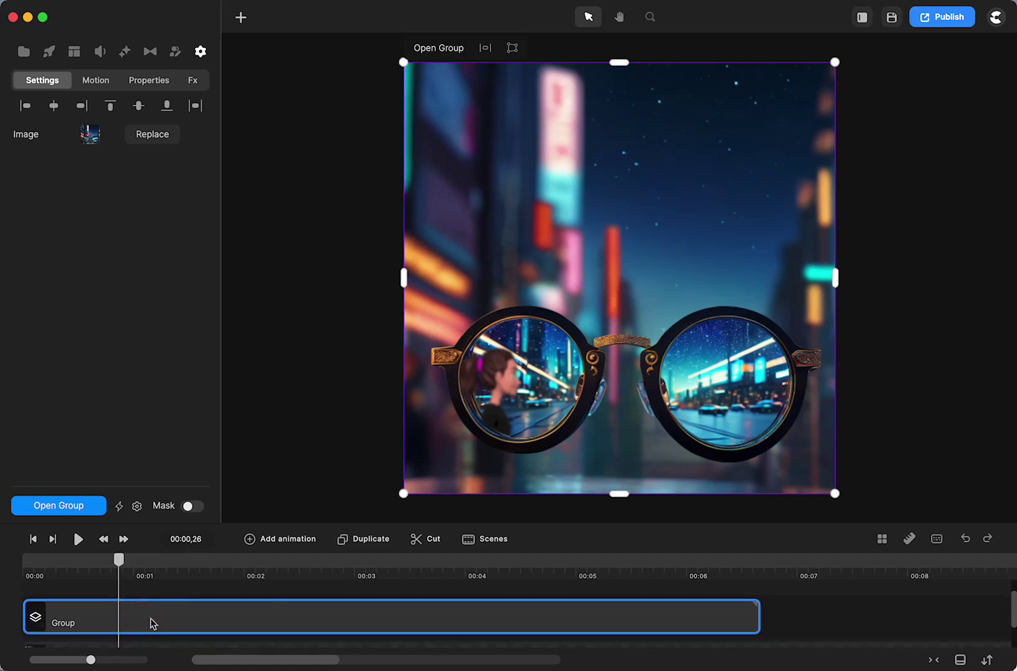
{"action": "right_click", "coordinate": [152, 622]}
{"action": "left_click", "coordinate": [186, 525]}
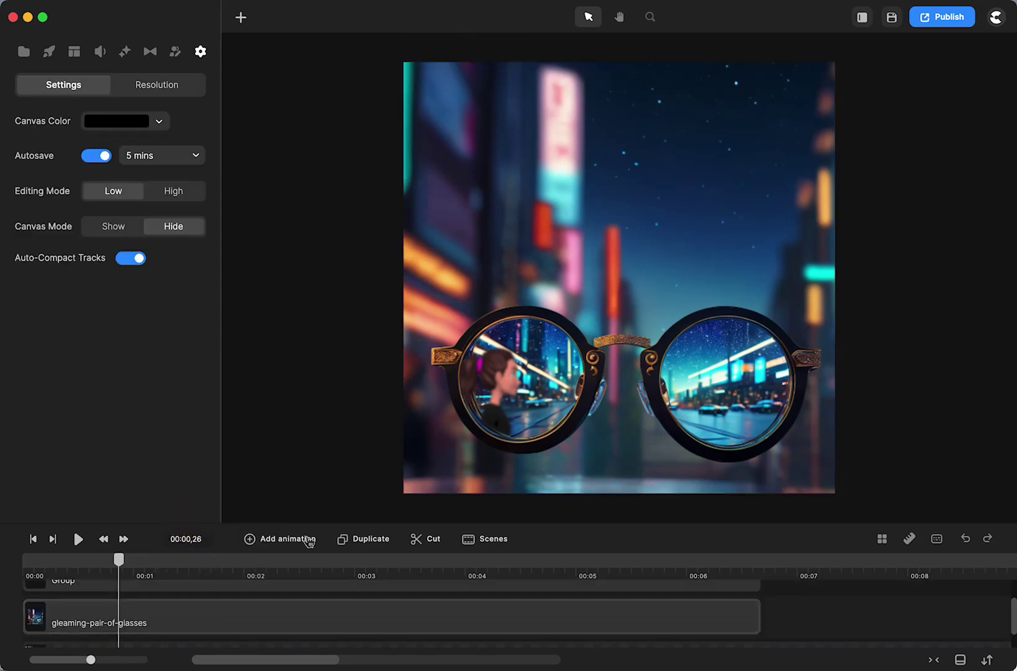
{"action": "left_click_drag", "start_coordinate": [312, 523], "coordinate": [314, 334]}
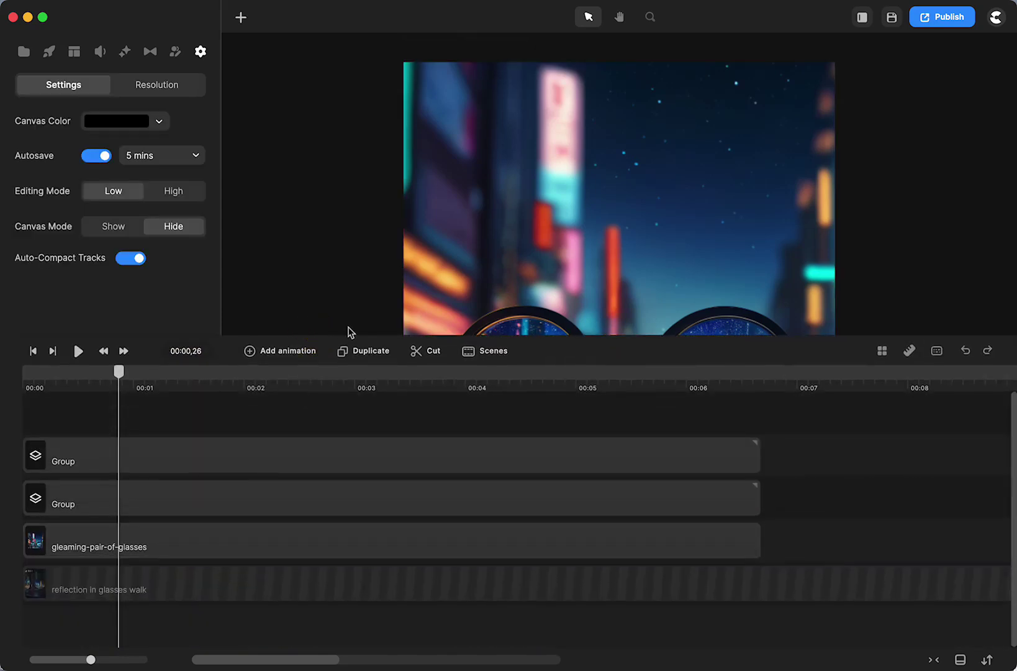
{"action": "left_click", "coordinate": [234, 540]}
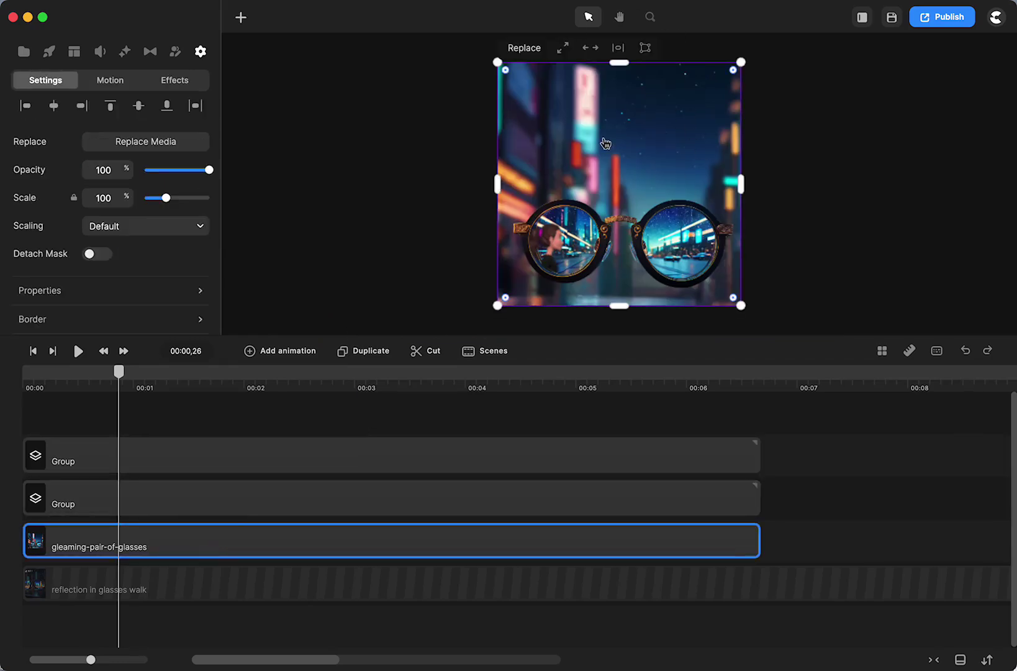
{"action": "left_click_drag", "start_coordinate": [210, 420], "coordinate": [443, 491]}
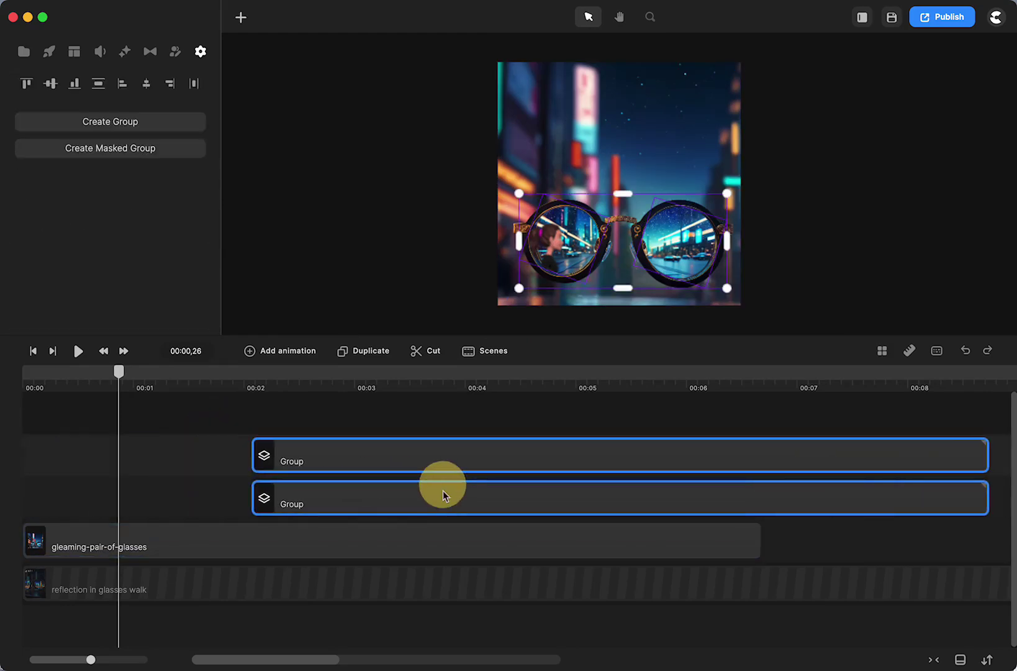
{"action": "left_click", "coordinate": [831, 165]}
{"action": "left_click", "coordinate": [652, 243]}
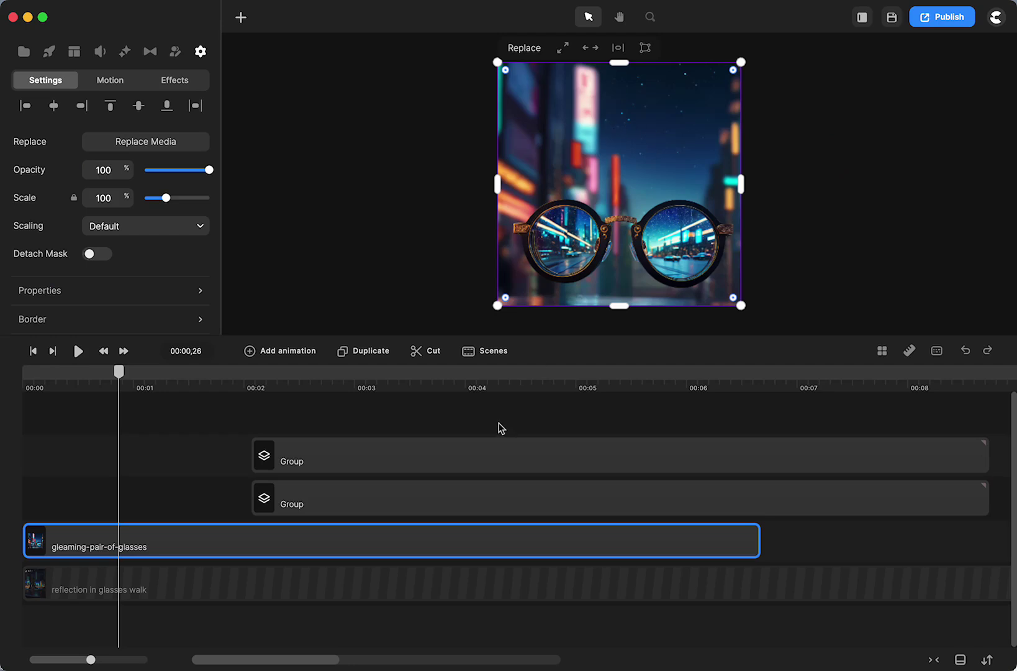
{"action": "left_click_drag", "start_coordinate": [498, 422], "coordinate": [264, 500]}
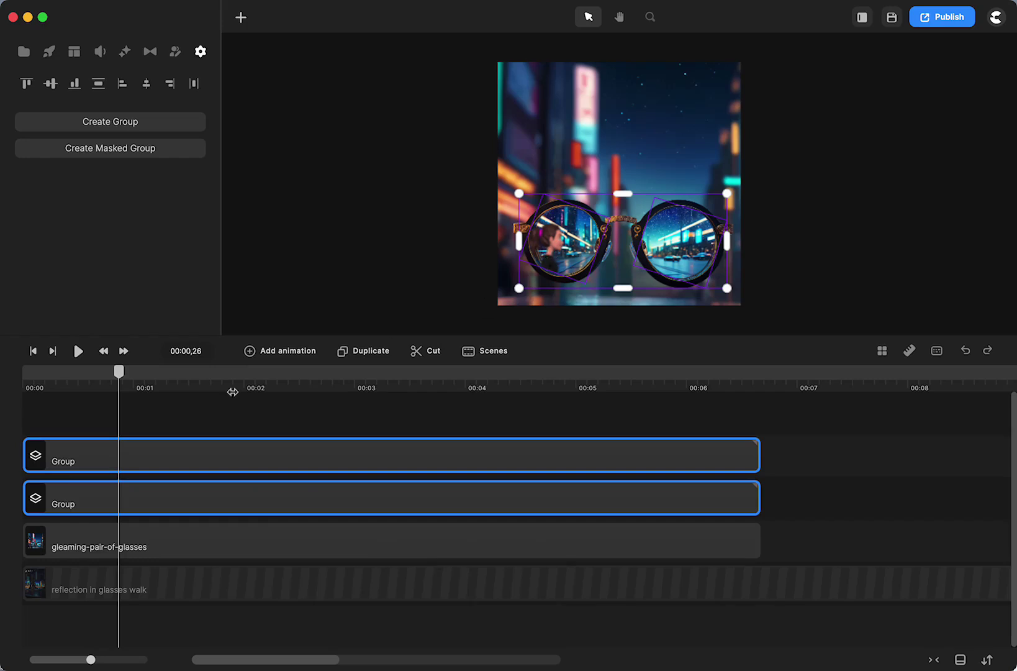
- Rename the second Group clip to 'left lens'
{"action": "left_click", "coordinate": [159, 462]}
{"action": "left_click", "coordinate": [184, 501]}
{"action": "right_click", "coordinate": [184, 497]}
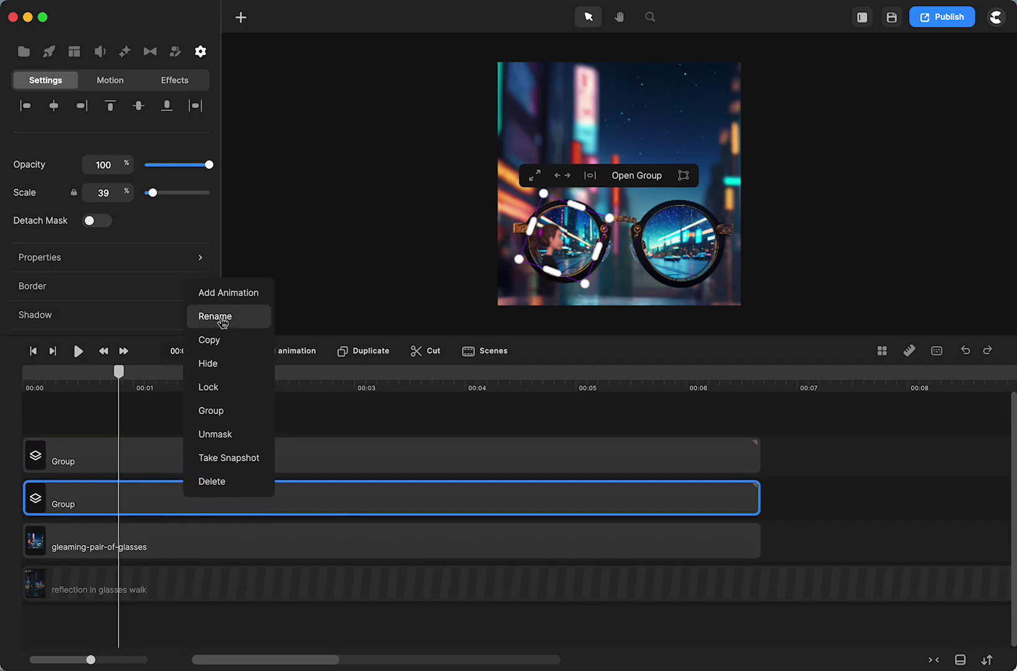
{"action": "left_click", "coordinate": [218, 317]}
{"action": "key", "text": "BackSpace"}
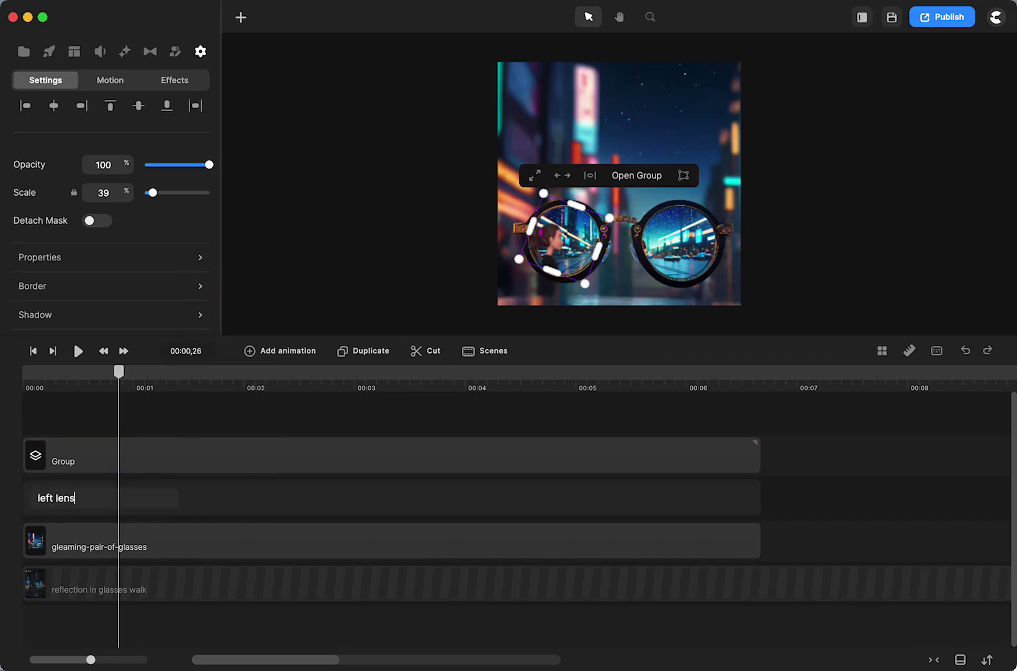
{"action": "left_click", "coordinate": [181, 447]}
{"action": "left_click_drag", "start_coordinate": [119, 372], "coordinate": [386, 407]}
- Rename the top Group clip to 'right lens' and put the playhead at 00:07,12
{"action": "right_click", "coordinate": [284, 461]}
{"action": "left_click", "coordinate": [324, 280]}
{"action": "type", "text": "right lens"}
{"action": "left_click", "coordinate": [145, 430]}
{"action": "left_click_drag", "start_coordinate": [388, 383], "coordinate": [756, 491]}
{"action": "left_click", "coordinate": [756, 491]}
{"action": "left_click", "coordinate": [835, 493]}
{"action": "left_click", "coordinate": [842, 380]}
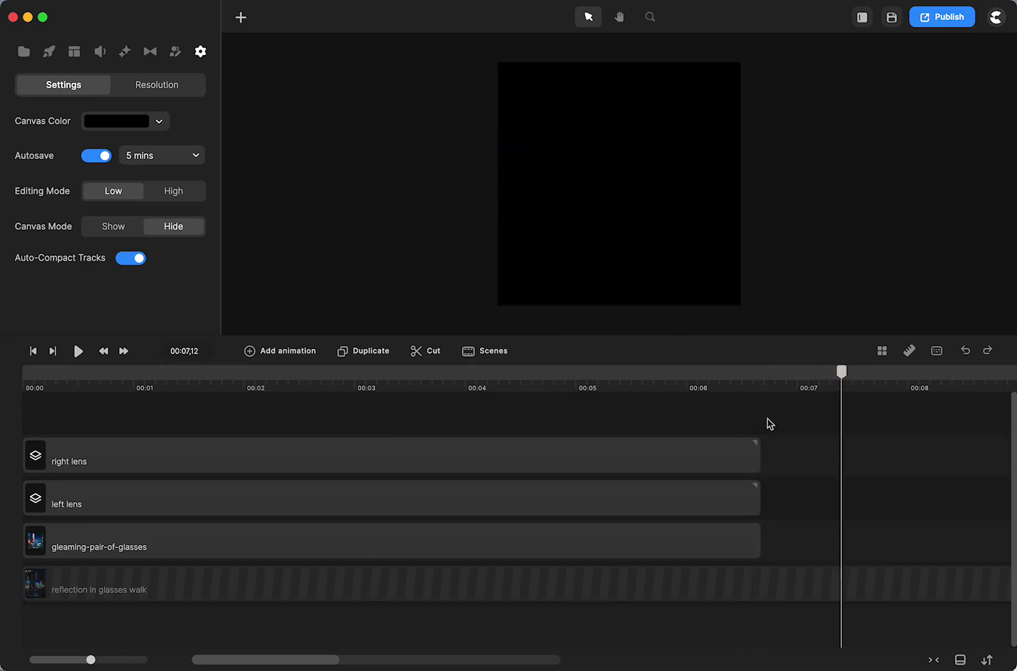
- Add the gleaming-pair-of-glasses image from Media and scale it to fill the canvas
{"action": "left_click_drag", "start_coordinate": [769, 336], "coordinate": [722, 484]}
{"action": "left_click", "coordinate": [22, 53]}
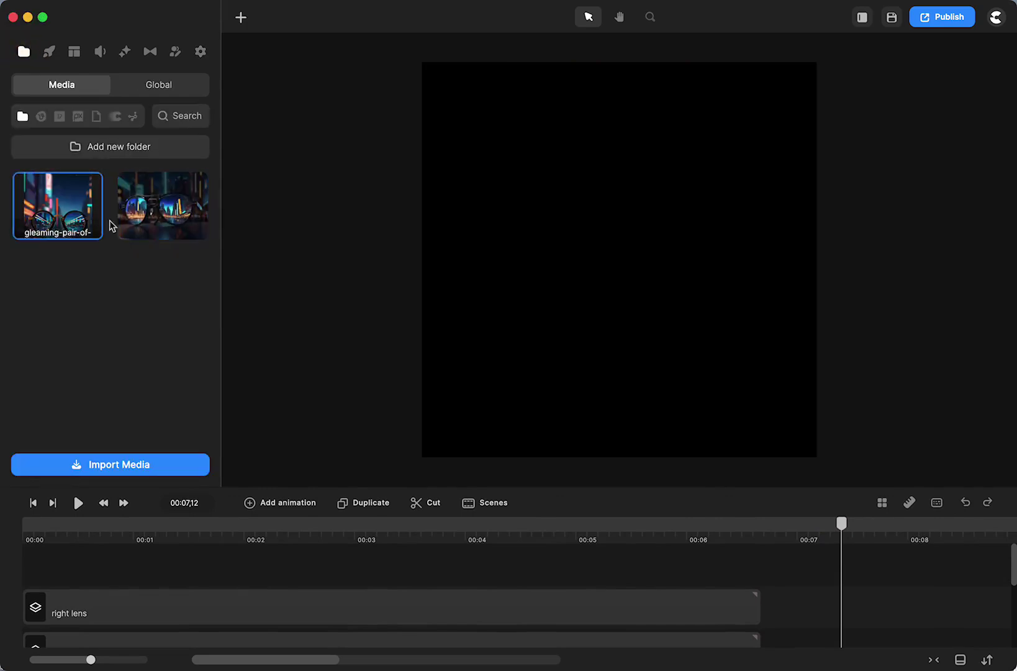
{"action": "left_click", "coordinate": [167, 211]}
{"action": "left_click_drag", "start_coordinate": [62, 199], "coordinate": [632, 265]}
{"action": "left_click", "coordinate": [632, 264]}
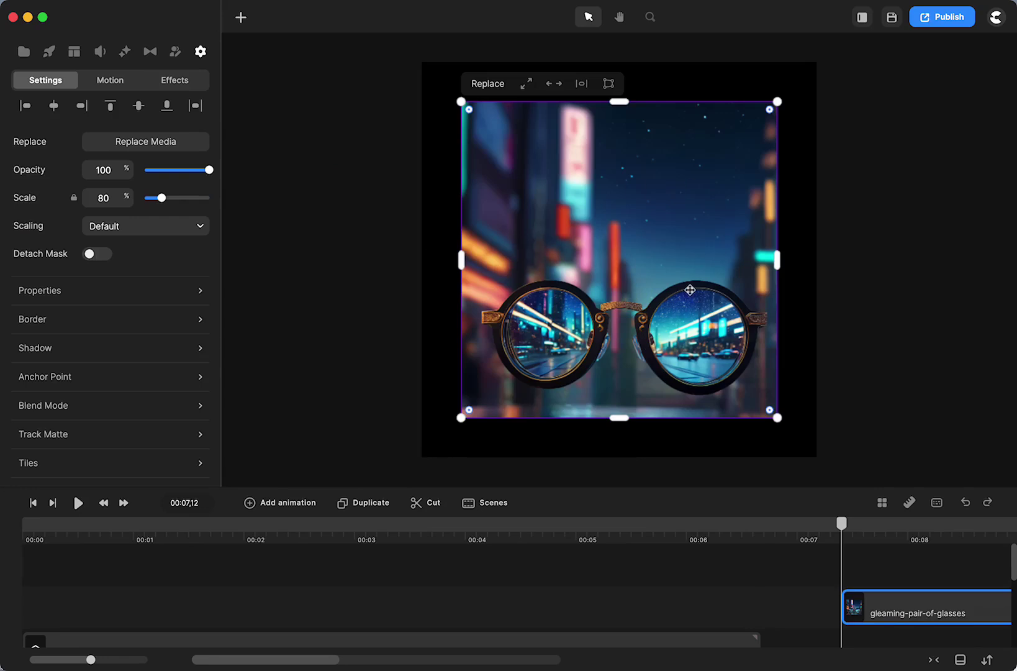
{"action": "left_click", "coordinate": [526, 83]}
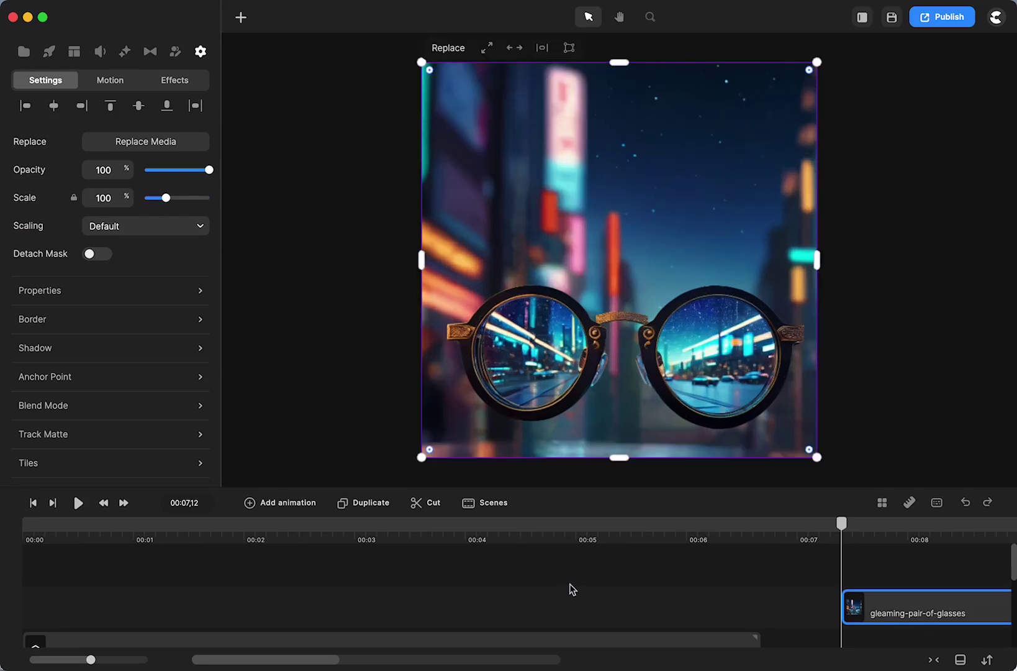
- Extend the gleaming-pair-of-glasses clip to end at about 00:15.6
{"action": "scroll", "coordinate": [572, 589], "scroll_direction": "right", "scroll_amount": 10}
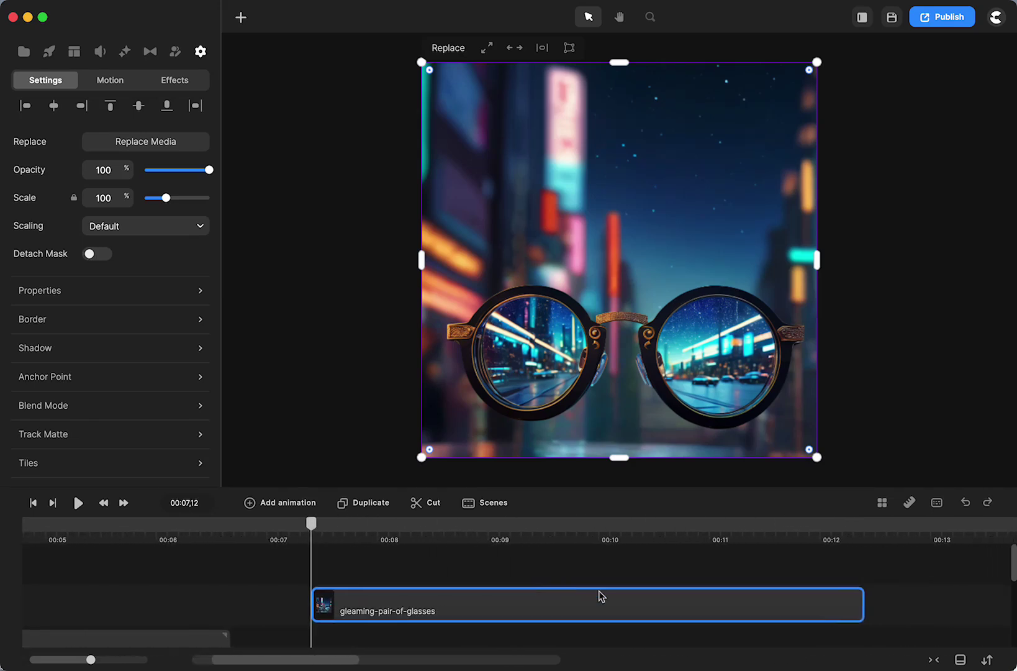
{"action": "scroll", "coordinate": [599, 591], "scroll_direction": "right", "scroll_amount": 8}
{"action": "left_click_drag", "start_coordinate": [435, 610], "coordinate": [807, 602]}
{"action": "scroll", "coordinate": [672, 610], "scroll_direction": "left", "scroll_amount": 5}
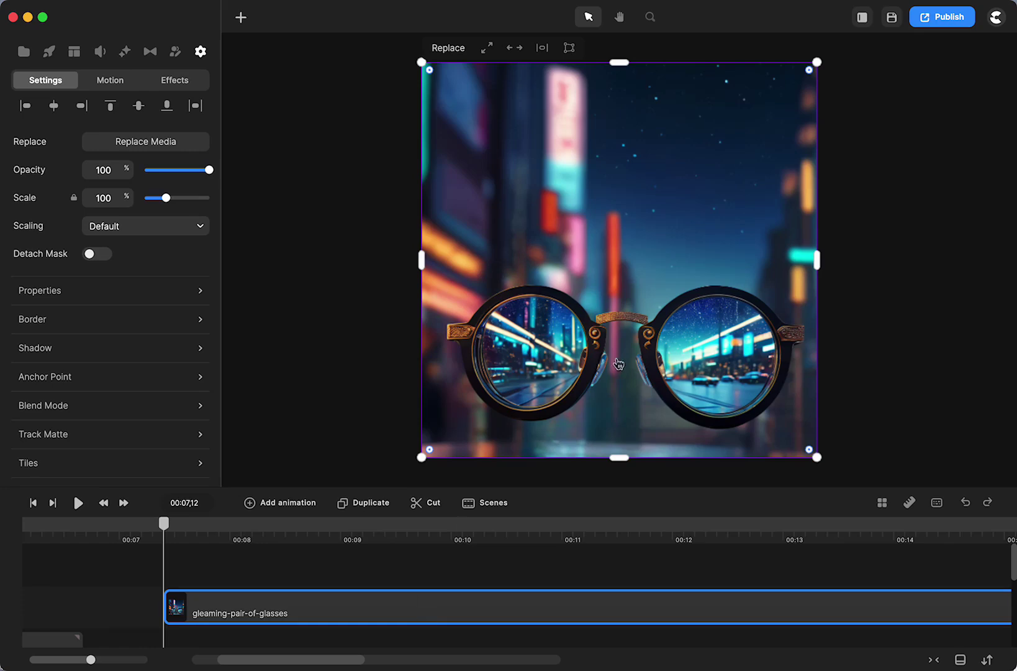
{"action": "scroll", "coordinate": [619, 363], "scroll_direction": "up", "scroll_amount": 10}
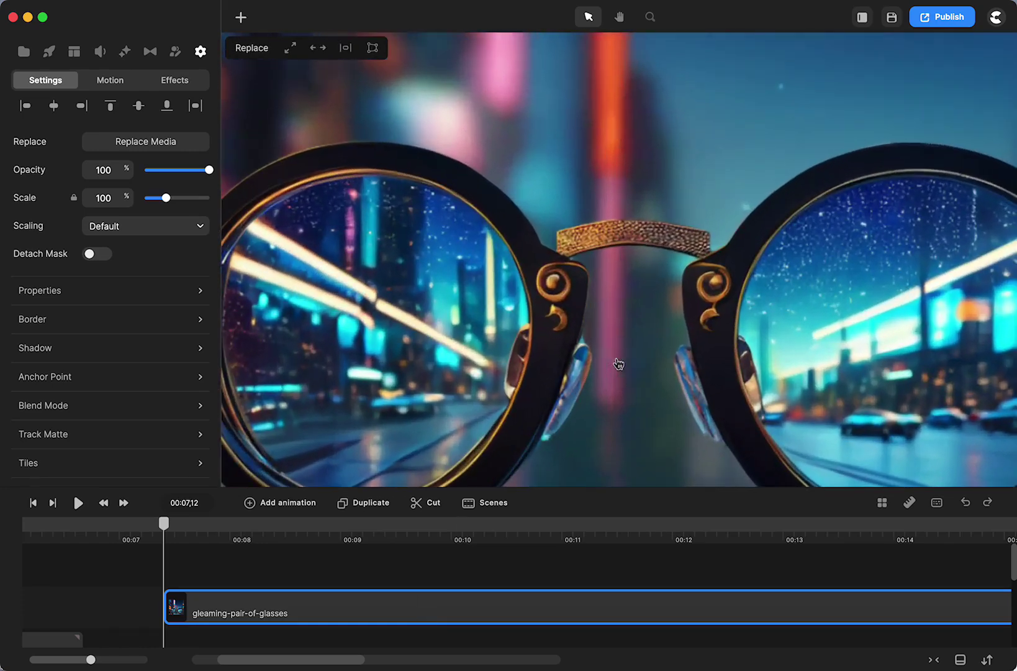
{"action": "scroll", "coordinate": [615, 360], "scroll_direction": "down", "scroll_amount": 8}
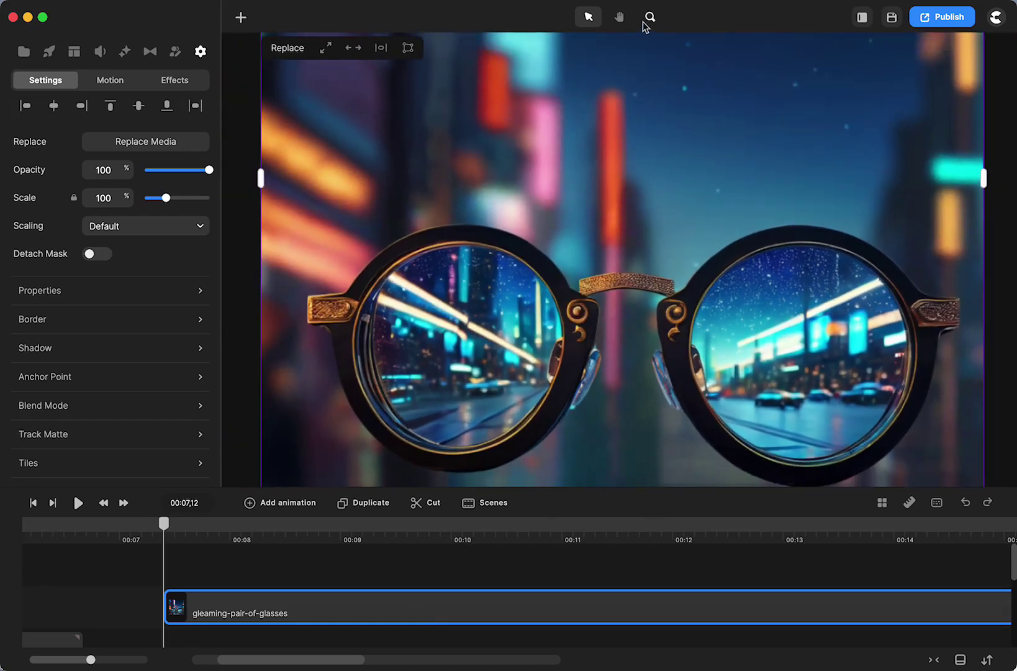
- Zoom the canvas in and pan the view toward the glasses
{"action": "left_click", "coordinate": [590, 18]}
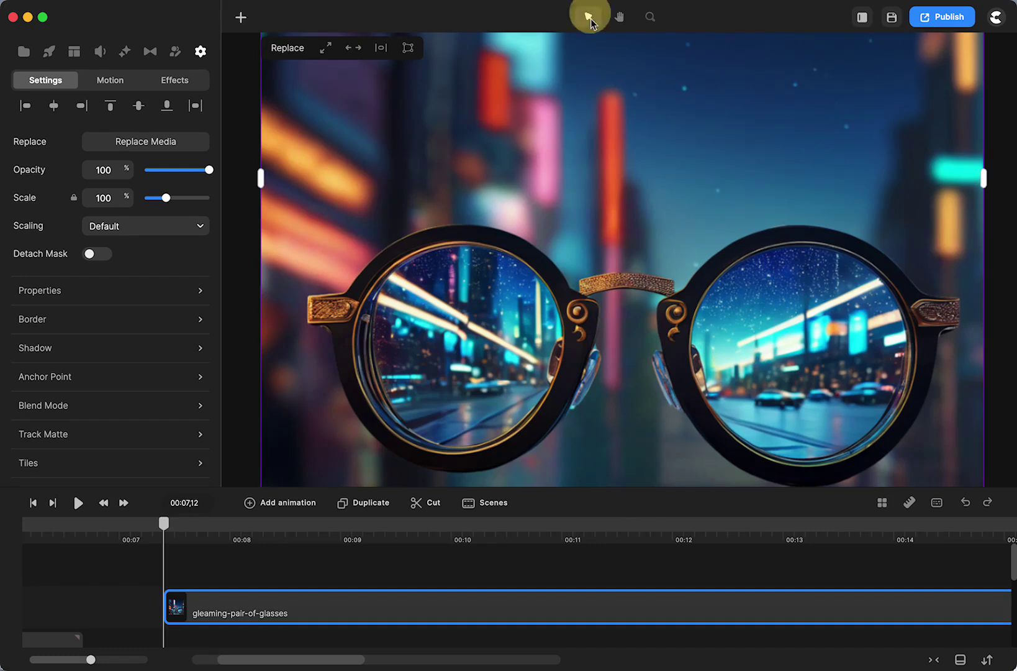
{"action": "left_click", "coordinate": [645, 20]}
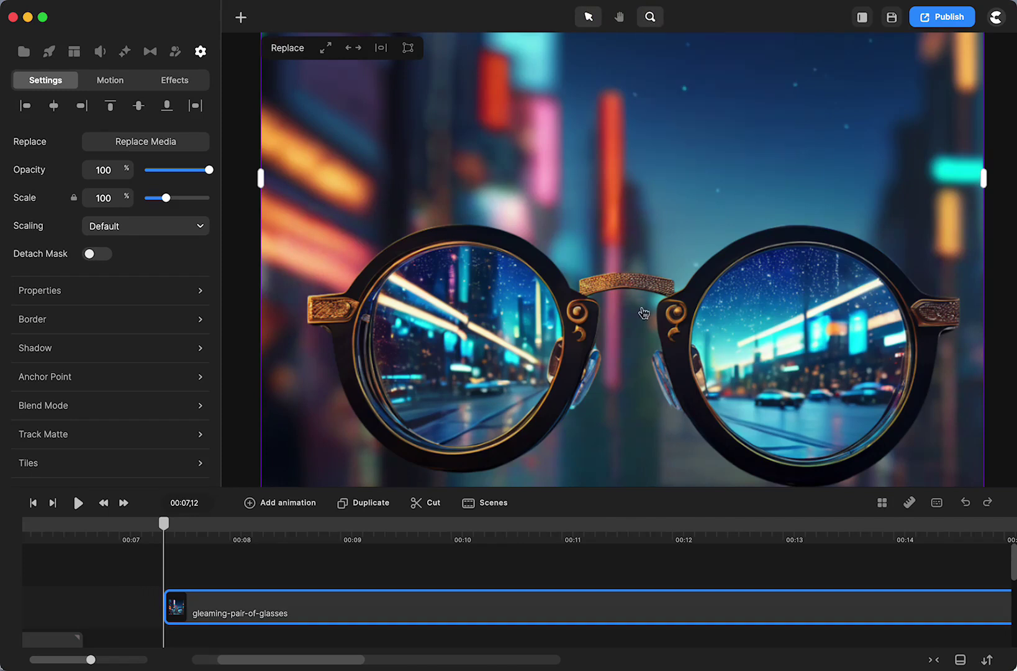
{"action": "scroll", "coordinate": [536, 339], "scroll_direction": "up", "scroll_amount": 5}
{"action": "scroll", "coordinate": [537, 338], "scroll_direction": "down", "scroll_amount": 5}
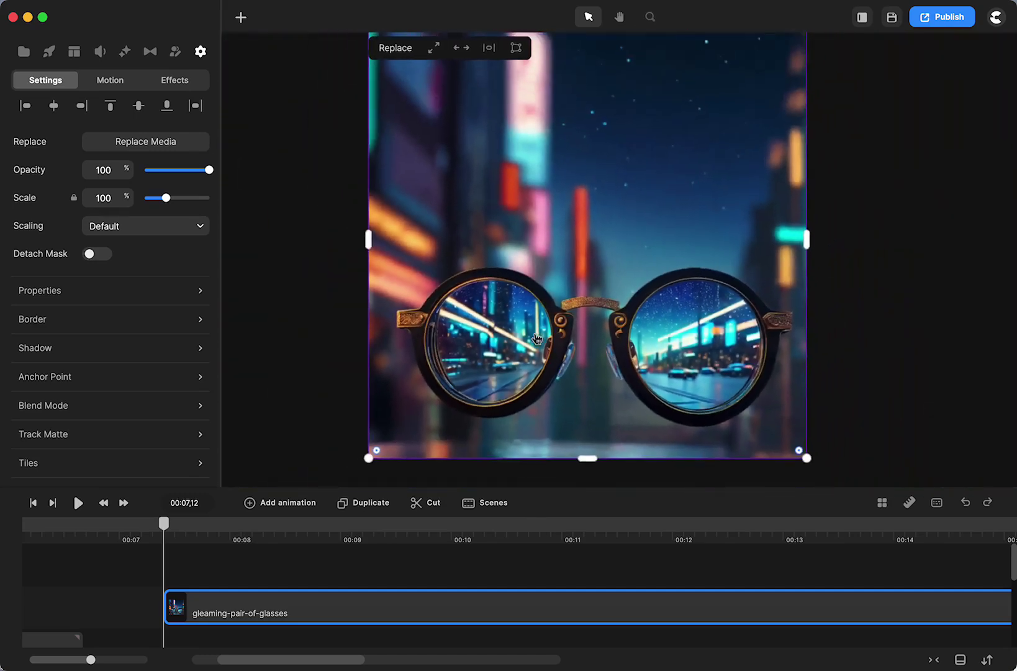
{"action": "scroll", "coordinate": [537, 338], "scroll_direction": "up", "scroll_amount": 2}
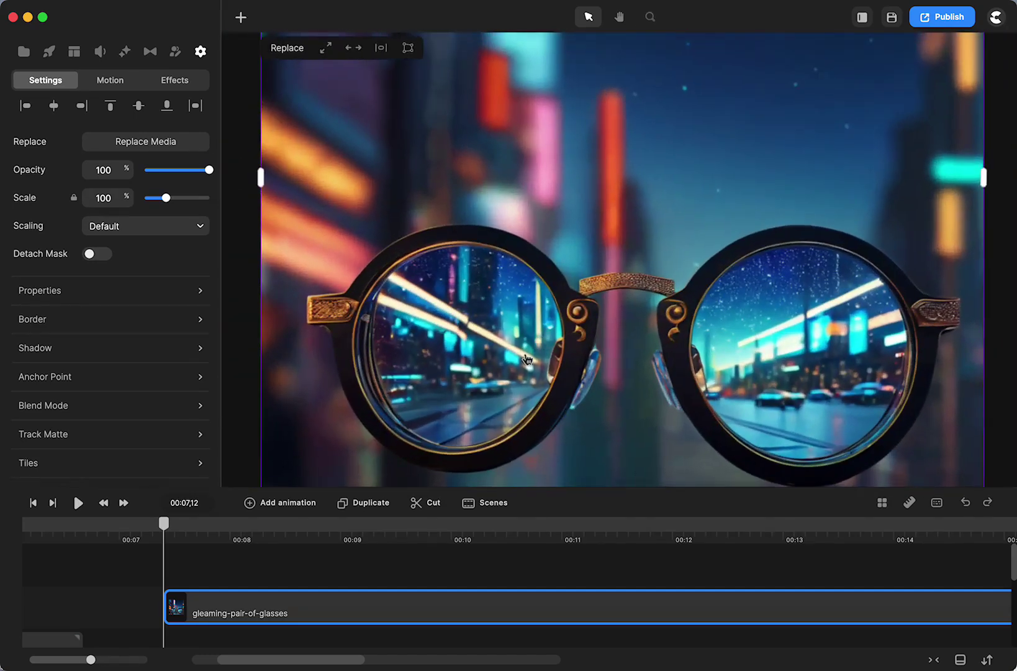
{"action": "key", "text": "space"}
{"action": "left_click_drag", "start_coordinate": [469, 389], "coordinate": [563, 314]}
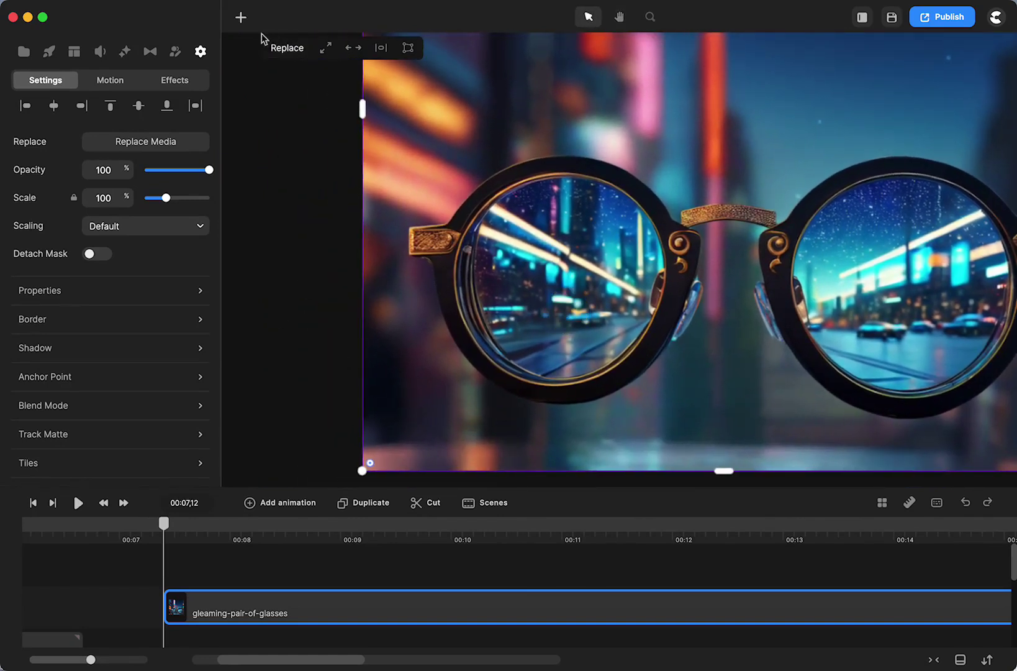
- Insert a blue circle shape, move it down-left and shrink it to scale 50
{"action": "left_click", "coordinate": [241, 17]}
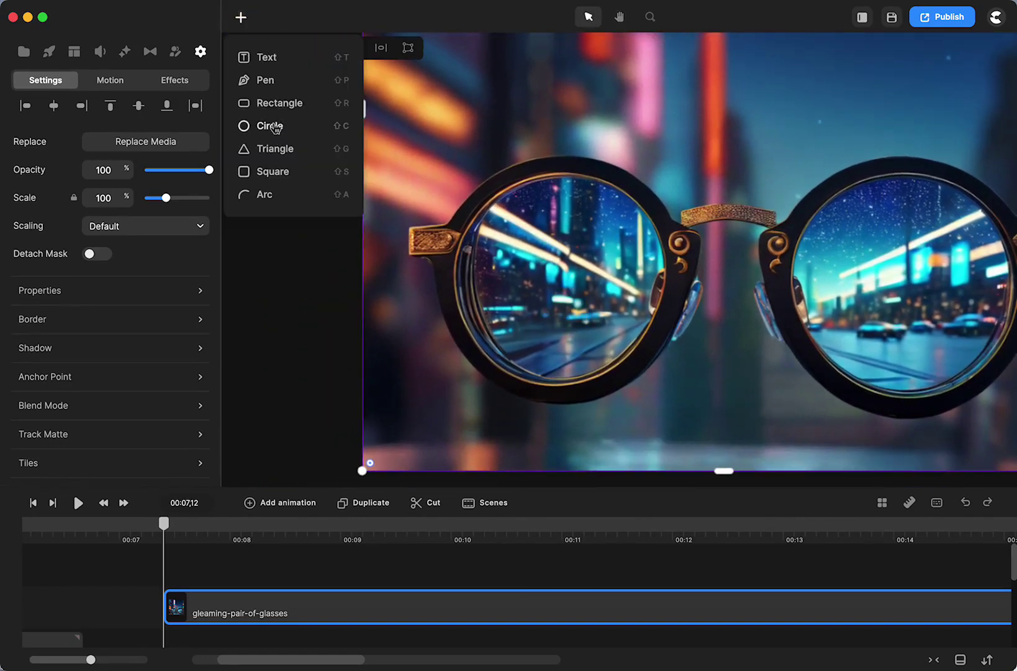
{"action": "left_click", "coordinate": [278, 128]}
{"action": "left_click", "coordinate": [684, 195]}
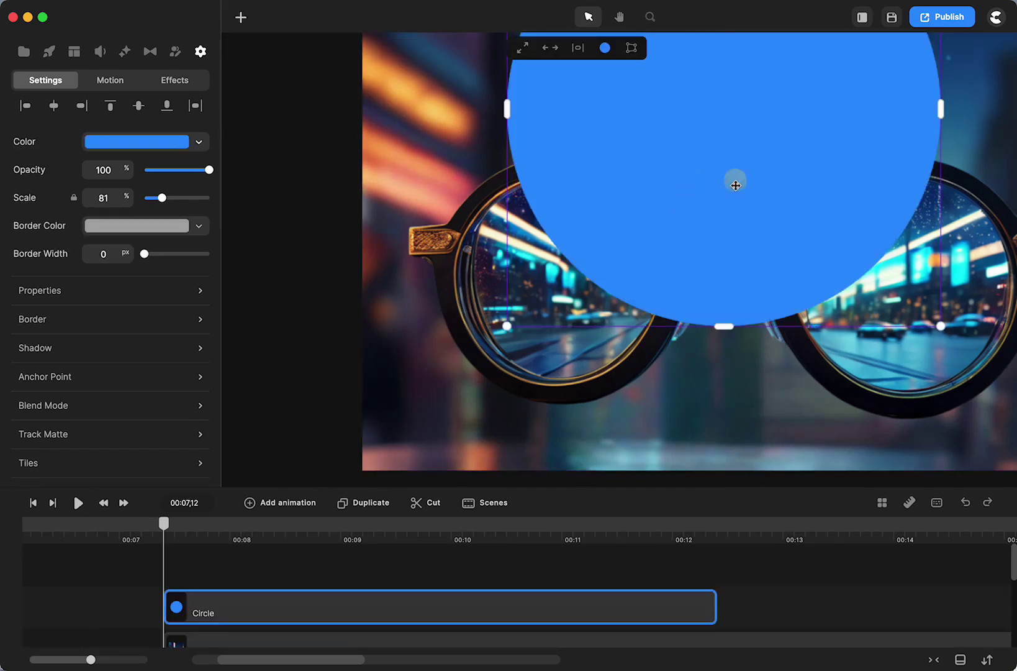
{"action": "left_click_drag", "start_coordinate": [733, 182], "coordinate": [704, 268]}
{"action": "left_click_drag", "start_coordinate": [907, 411], "coordinate": [699, 287]}
- Place the circle over the left lens at scale 40 with about 76% opacity
{"action": "left_click_drag", "start_coordinate": [740, 248], "coordinate": [667, 202]}
{"action": "left_click_drag", "start_coordinate": [633, 150], "coordinate": [605, 333]}
{"action": "left_click_drag", "start_coordinate": [447, 160], "coordinate": [462, 165]}
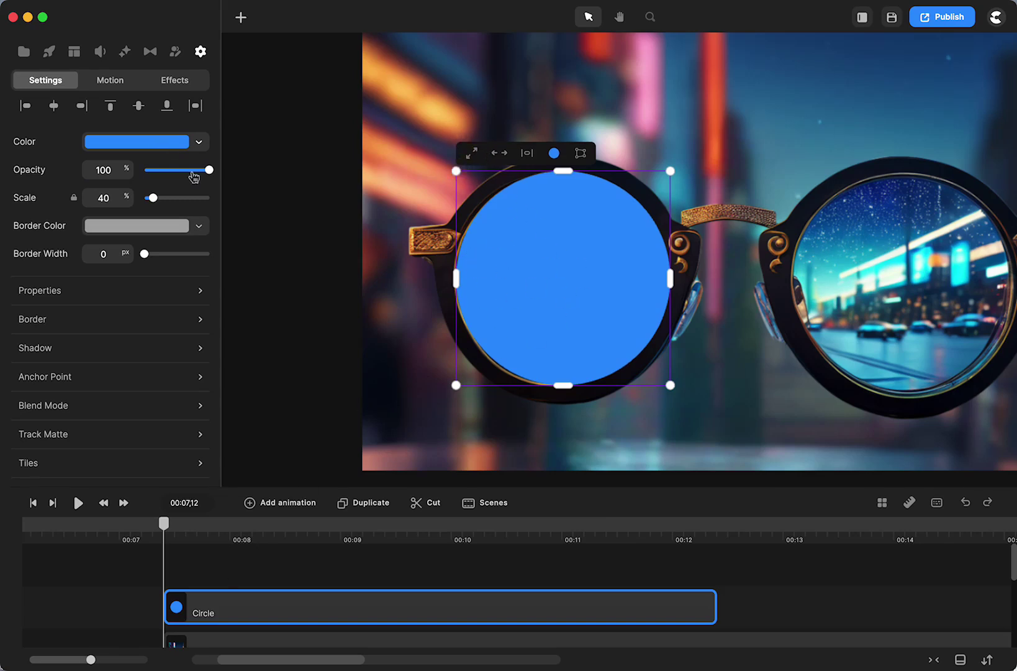
{"action": "left_click_drag", "start_coordinate": [209, 168], "coordinate": [194, 170]}
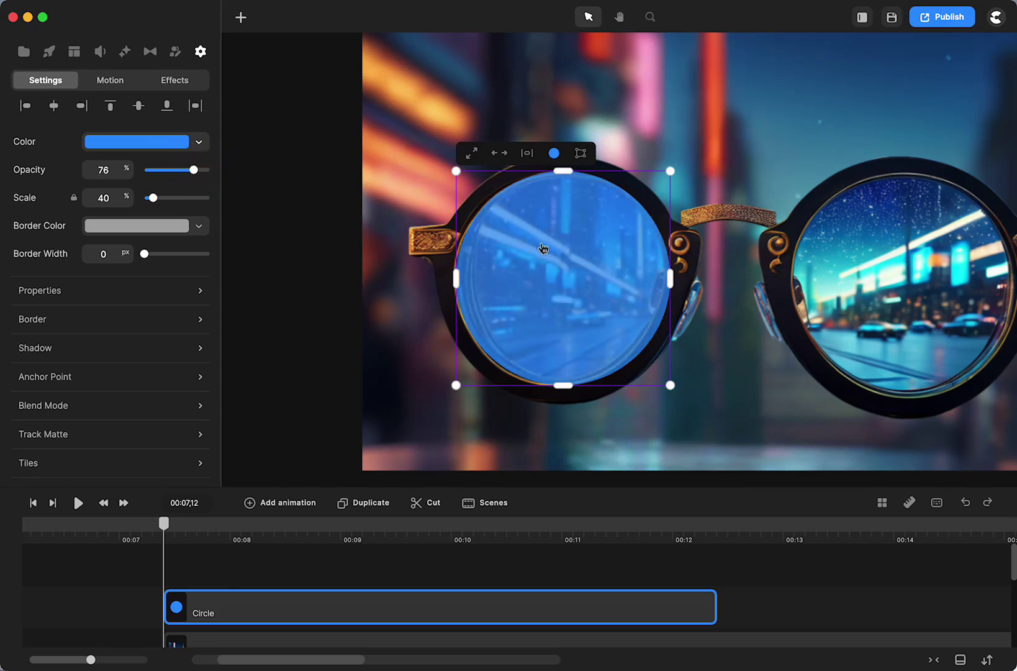
- Scrub the timeline to check the lens, returning to about 00:07
{"action": "scroll", "coordinate": [543, 249], "scroll_direction": "up", "scroll_amount": 3}
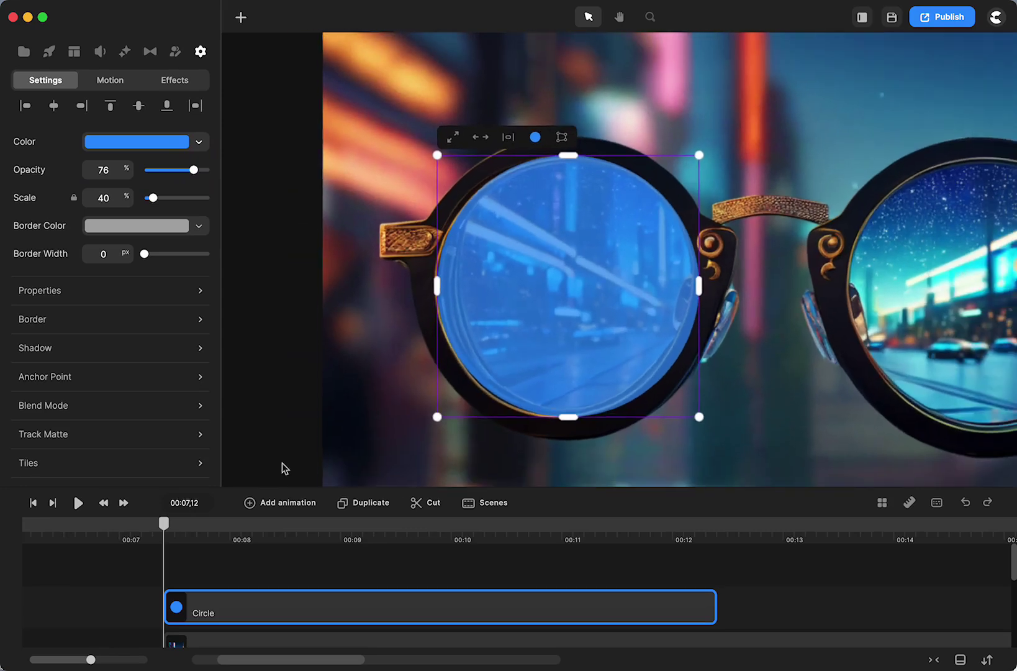
{"action": "left_click_drag", "start_coordinate": [164, 526], "coordinate": [48, 558]}
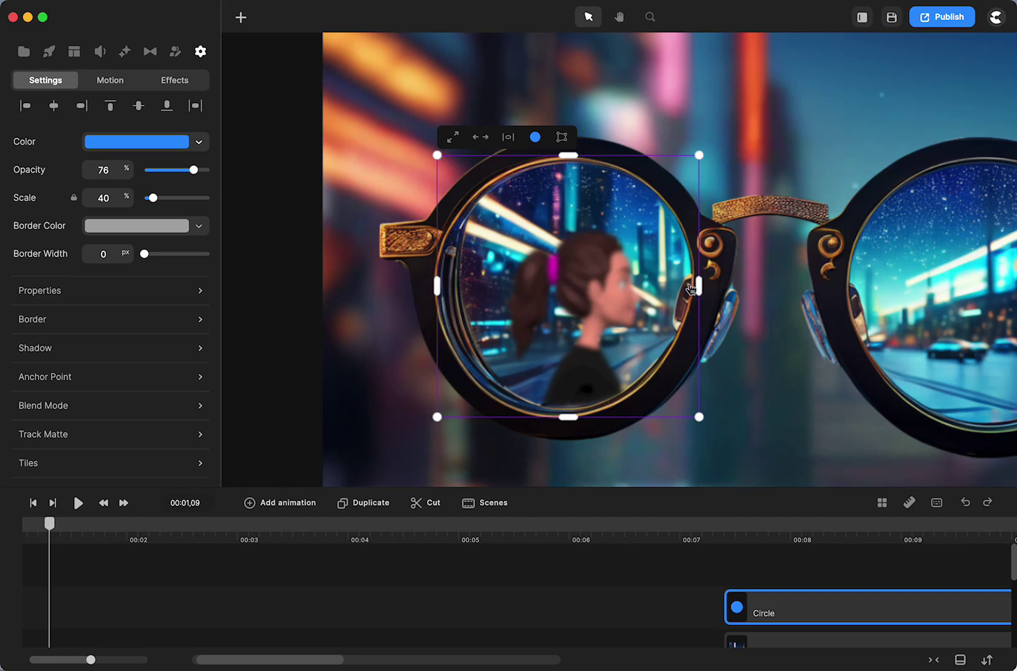
{"action": "scroll", "coordinate": [587, 605], "scroll_direction": "right", "scroll_amount": 5}
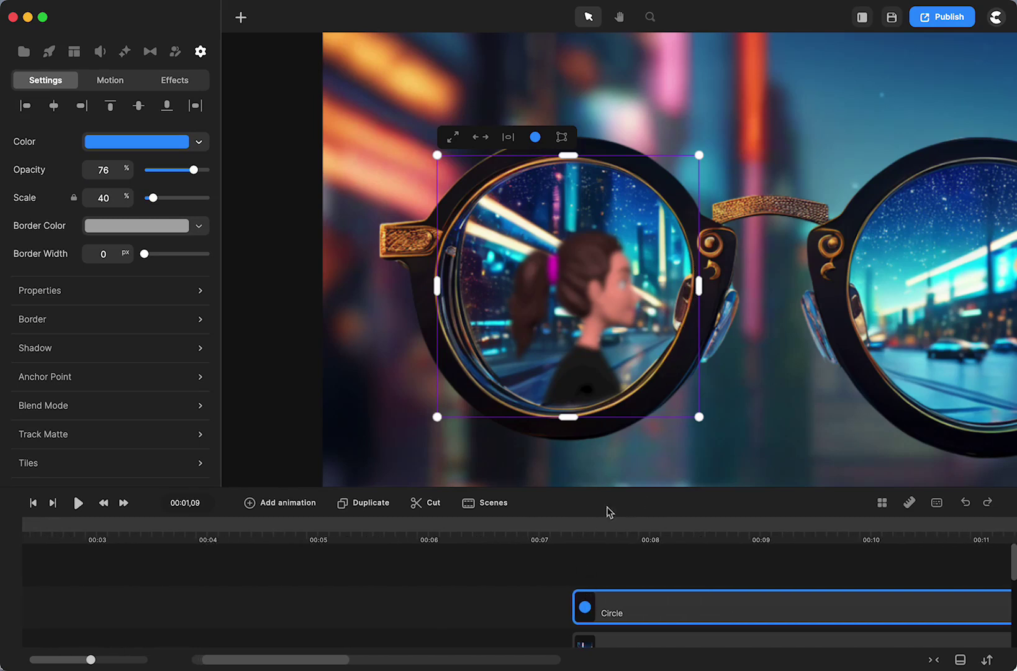
{"action": "left_click", "coordinate": [580, 530]}
{"action": "scroll", "coordinate": [512, 592], "scroll_direction": "right", "scroll_amount": 5}
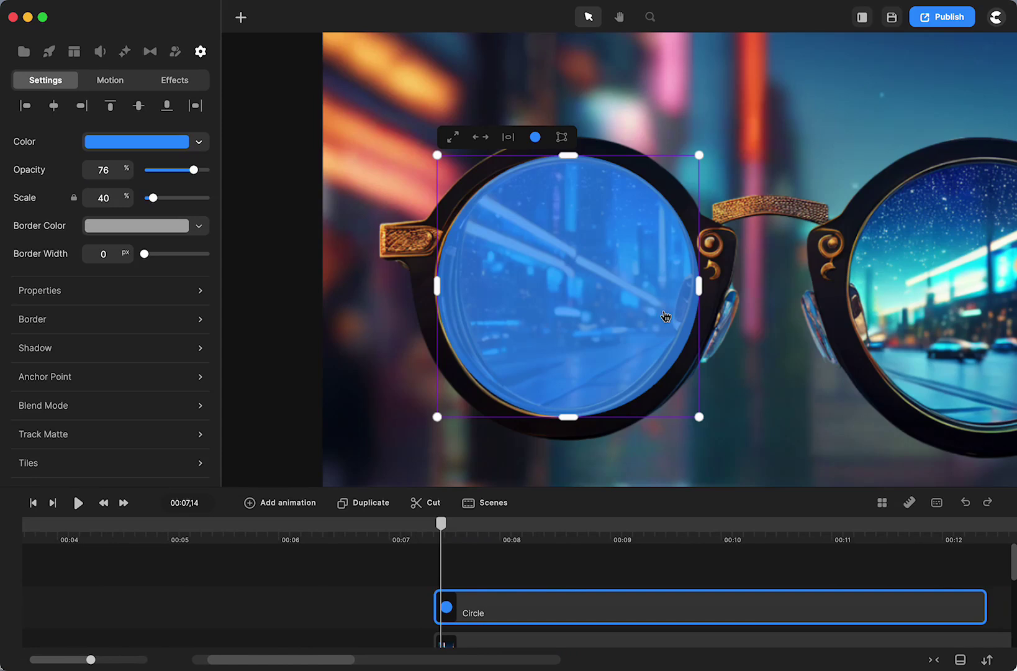
- Trim the blue circle to 39% scale so it sits inside the left lens rim
{"action": "scroll", "coordinate": [535, 570], "scroll_direction": "down", "scroll_amount": 2}
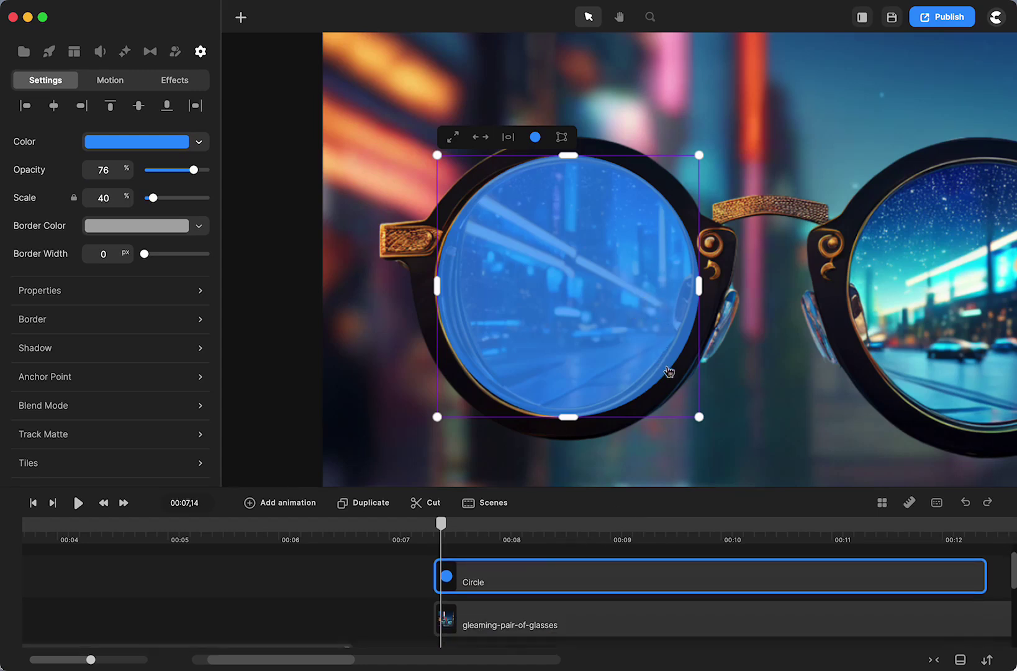
{"action": "left_click_drag", "start_coordinate": [700, 418], "coordinate": [694, 411]}
{"action": "left_click_drag", "start_coordinate": [567, 413], "coordinate": [566, 414]}
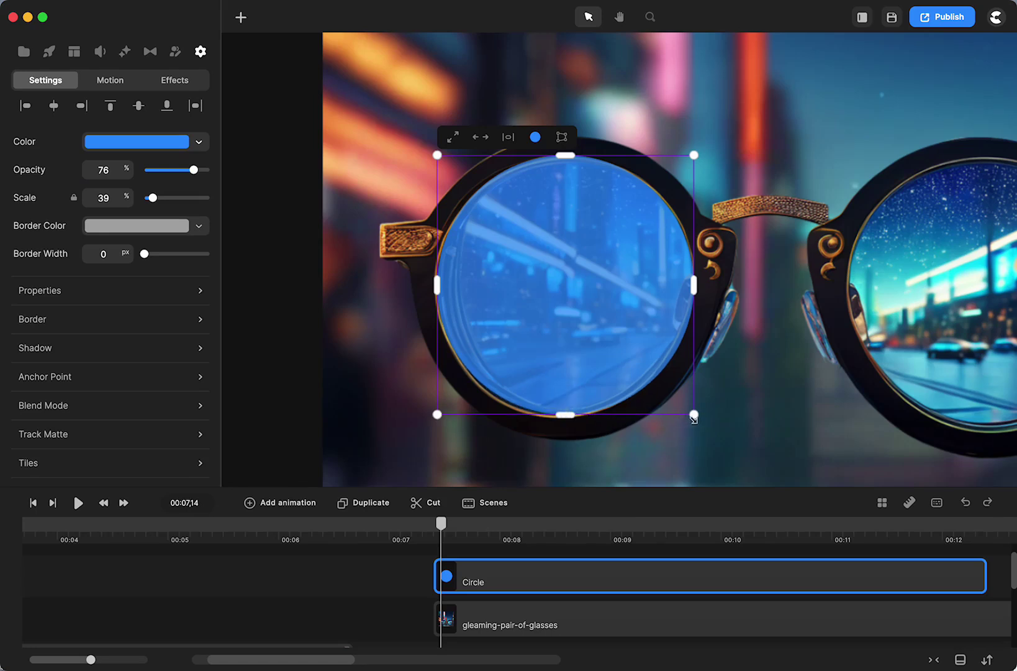
{"action": "left_click_drag", "start_coordinate": [694, 419], "coordinate": [691, 420]}
{"action": "scroll", "coordinate": [565, 575], "scroll_direction": "up", "scroll_amount": 2}
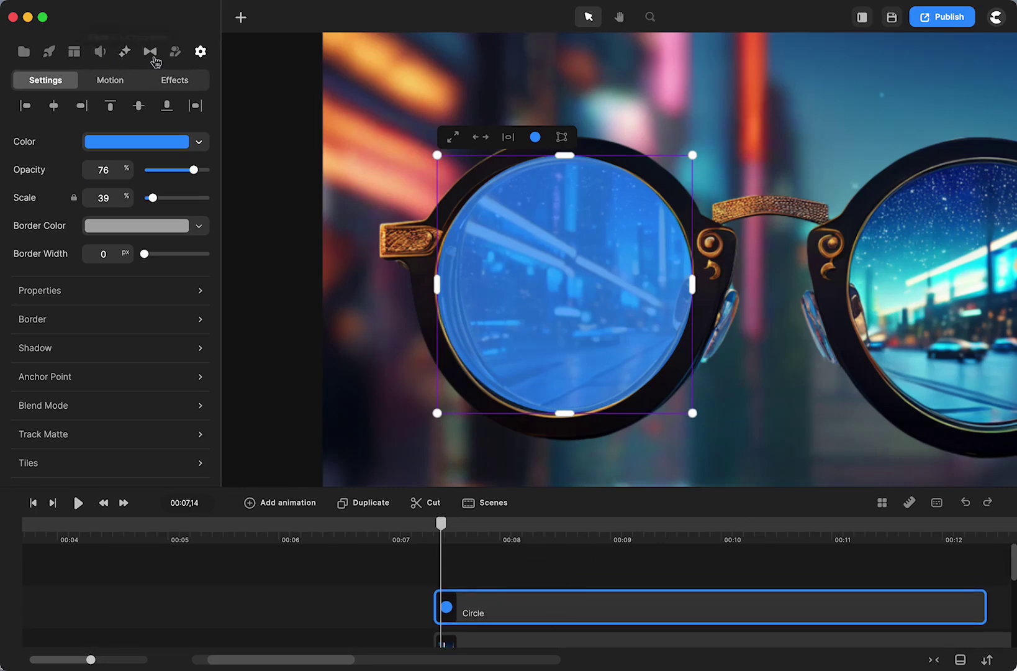
- Add the Tom character from the 3D gallery, moving him down-left and shrinking him
{"action": "left_click", "coordinate": [175, 55]}
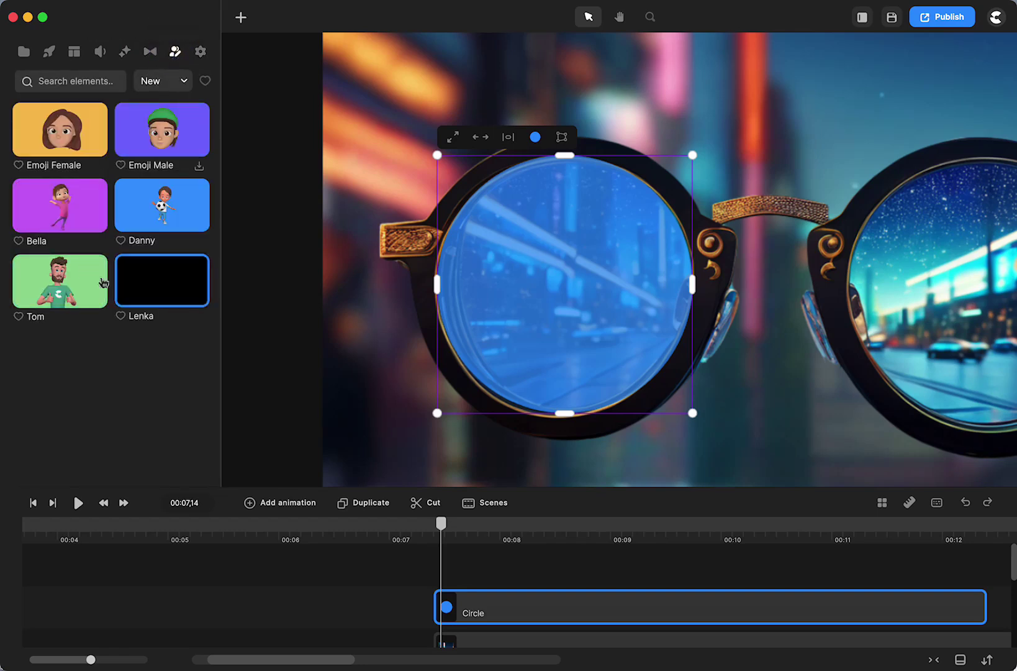
{"action": "left_click_drag", "start_coordinate": [84, 279], "coordinate": [588, 386]}
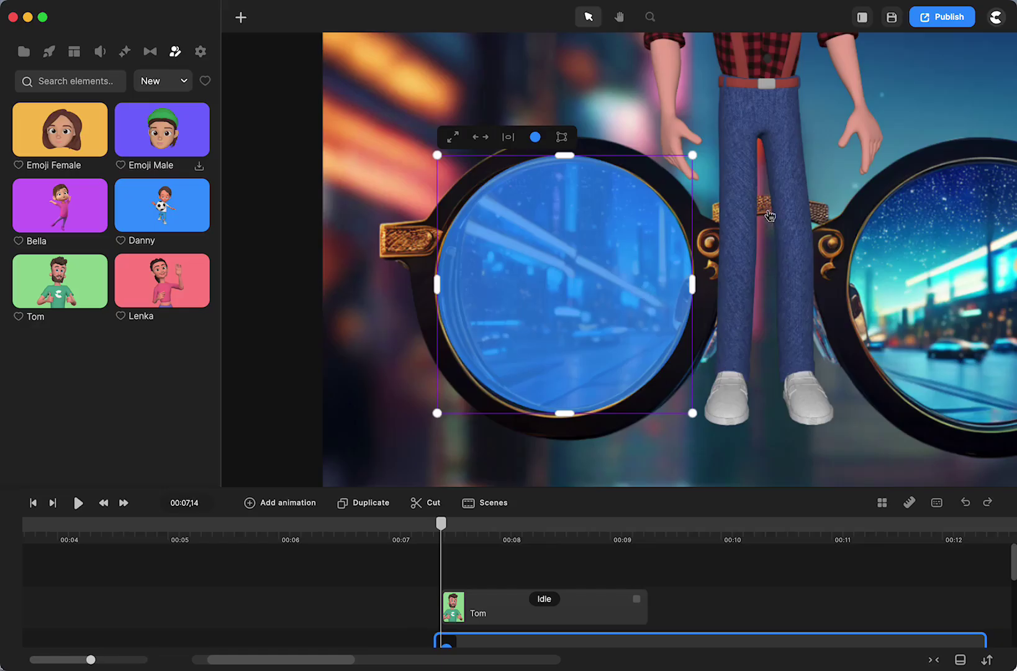
{"action": "left_click", "coordinate": [769, 156]}
{"action": "left_click", "coordinate": [770, 157]}
{"action": "left_click_drag", "start_coordinate": [770, 157], "coordinate": [532, 469]}
{"action": "left_click_drag", "start_coordinate": [517, 413], "coordinate": [518, 467]}
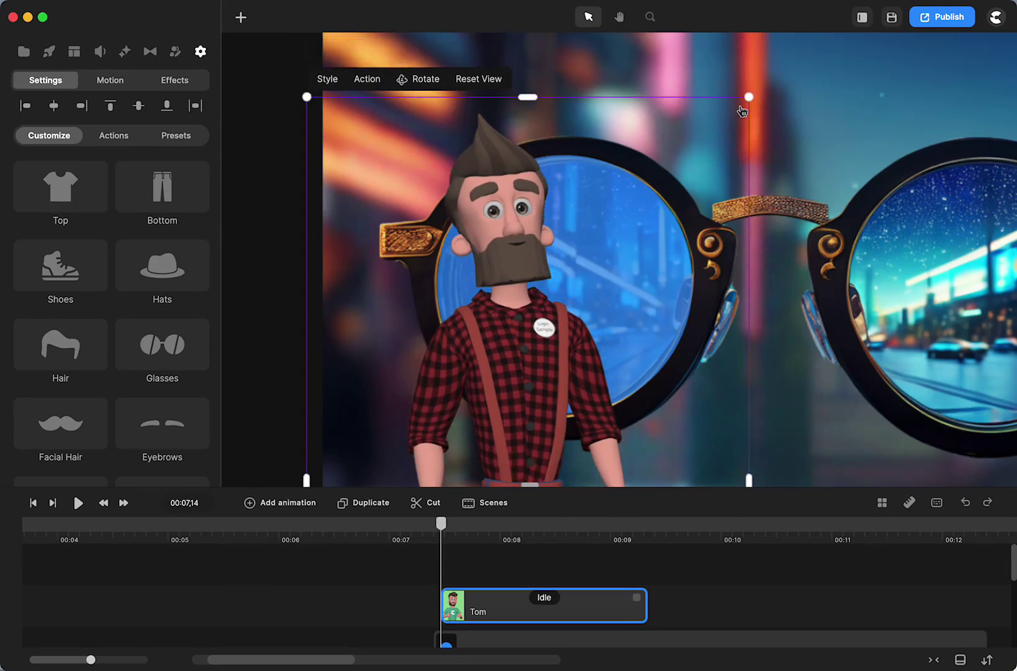
{"action": "left_click_drag", "start_coordinate": [751, 93], "coordinate": [528, 349]}
- Reduce Tom's scale from 91 to 63 in his Properties
{"action": "left_click_drag", "start_coordinate": [438, 449], "coordinate": [468, 250]}
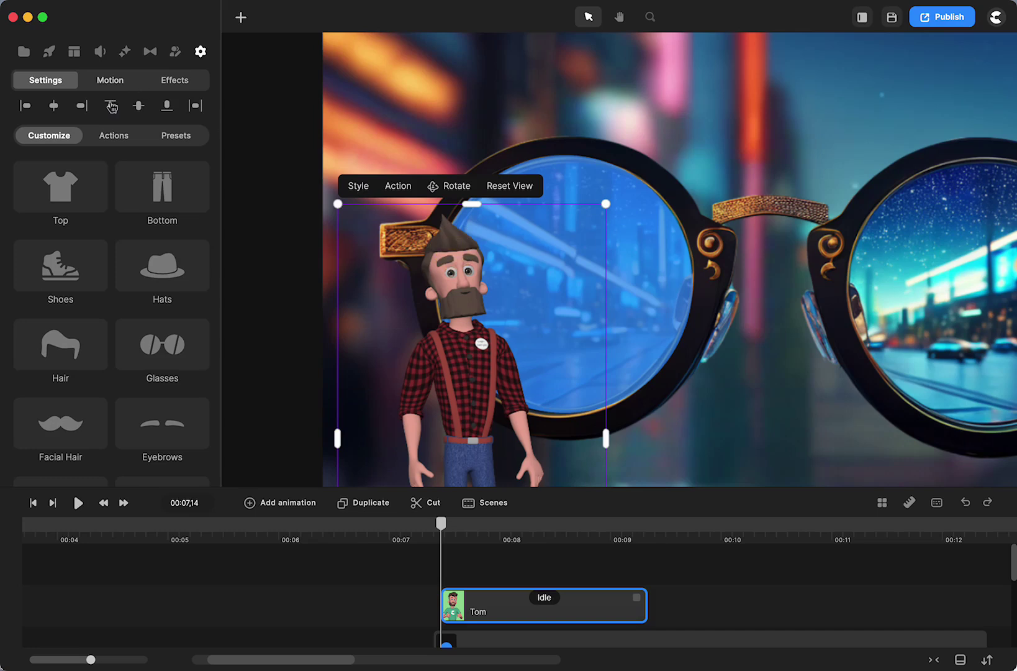
{"action": "scroll", "coordinate": [100, 288], "scroll_direction": "down", "scroll_amount": 1}
{"action": "scroll", "coordinate": [99, 288], "scroll_direction": "down", "scroll_amount": 5}
{"action": "left_click", "coordinate": [87, 303]}
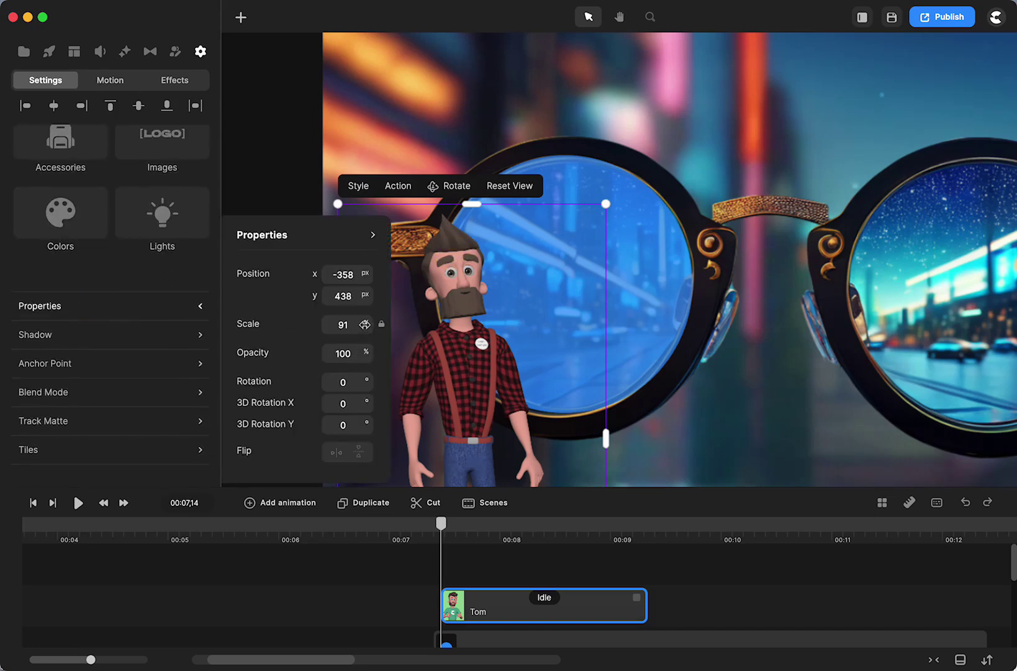
{"action": "left_click_drag", "start_coordinate": [365, 324], "coordinate": [356, 324]}
{"action": "left_click", "coordinate": [344, 596]}
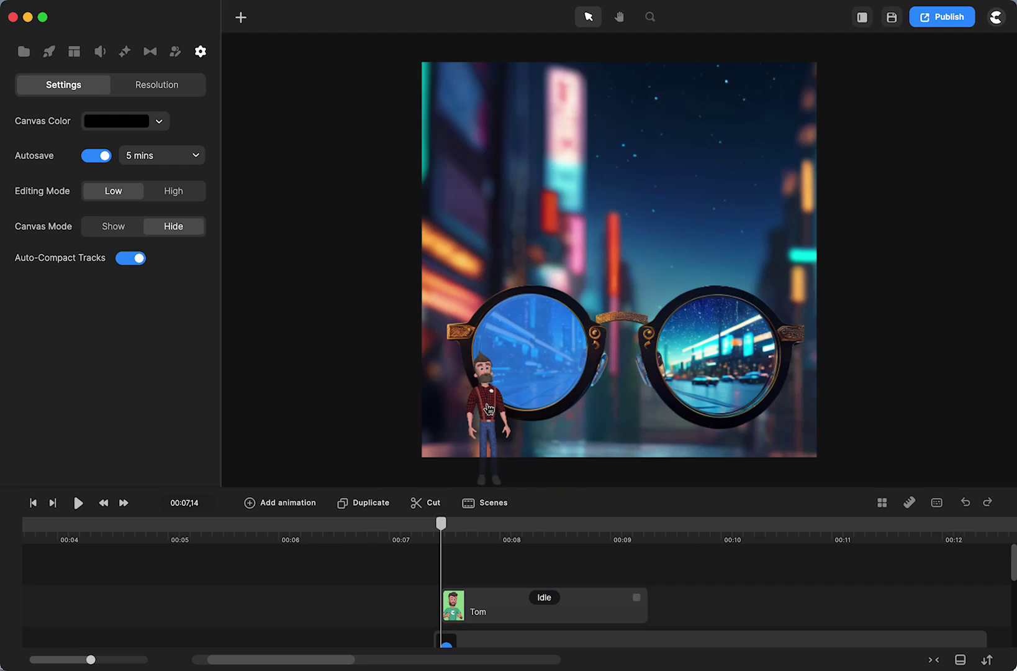
- Enlarge Tom slightly and lower him to stand in front of the left lens
{"action": "left_click", "coordinate": [487, 407]}
{"action": "mouse_move", "coordinate": [488, 407]}
{"action": "left_mouse_down"}
{"action": "mouse_move", "coordinate": [488, 370]}
{"action": "mouse_move", "coordinate": [484, 390]}
{"action": "left_mouse_up"}
{"action": "left_click_drag", "start_coordinate": [527, 338], "coordinate": [559, 282]}
{"action": "left_click_drag", "start_coordinate": [515, 363], "coordinate": [517, 395]}
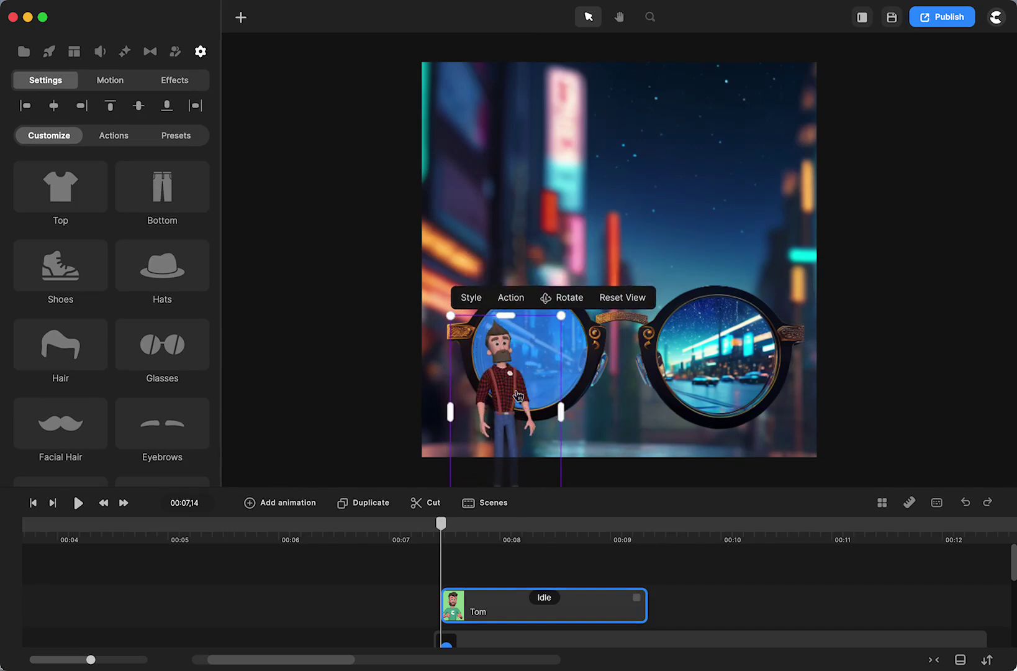
{"action": "scroll", "coordinate": [360, 603], "scroll_direction": "right", "scroll_amount": 8}
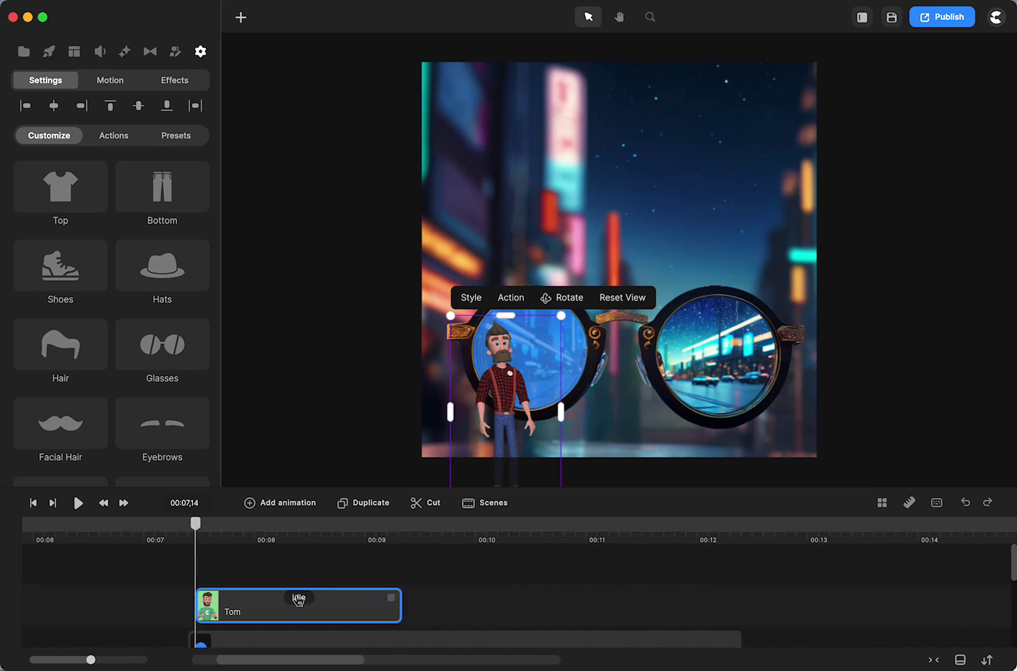
- Switch Tom's action to Walking and turn on Disable Start and Disable End
{"action": "left_click", "coordinate": [299, 598]}
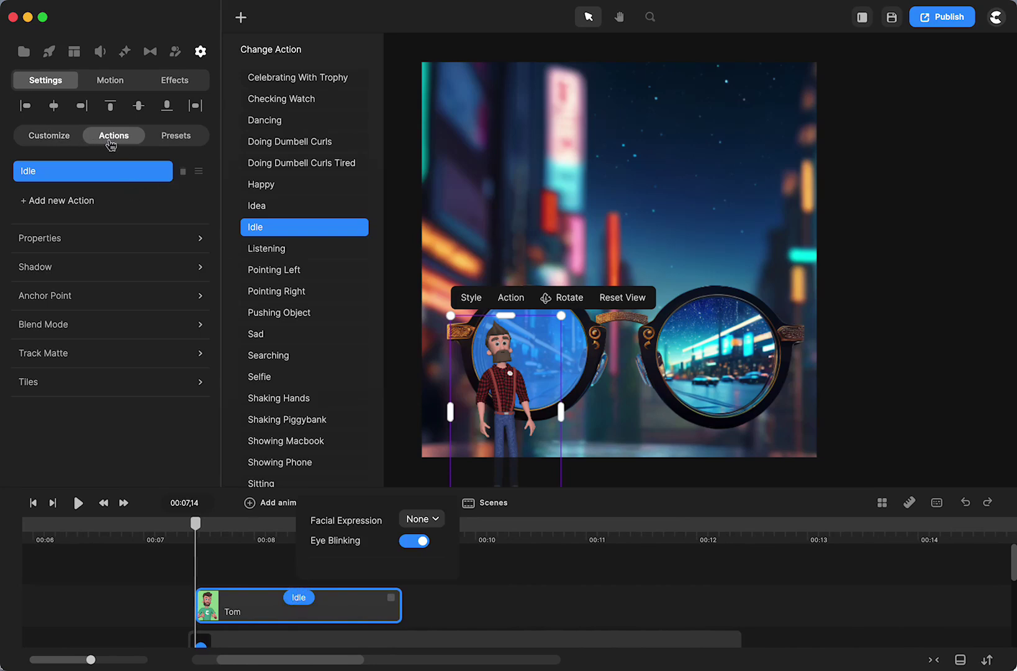
{"action": "scroll", "coordinate": [266, 198], "scroll_direction": "down", "scroll_amount": 6}
{"action": "scroll", "coordinate": [266, 202], "scroll_direction": "down", "scroll_amount": 1}
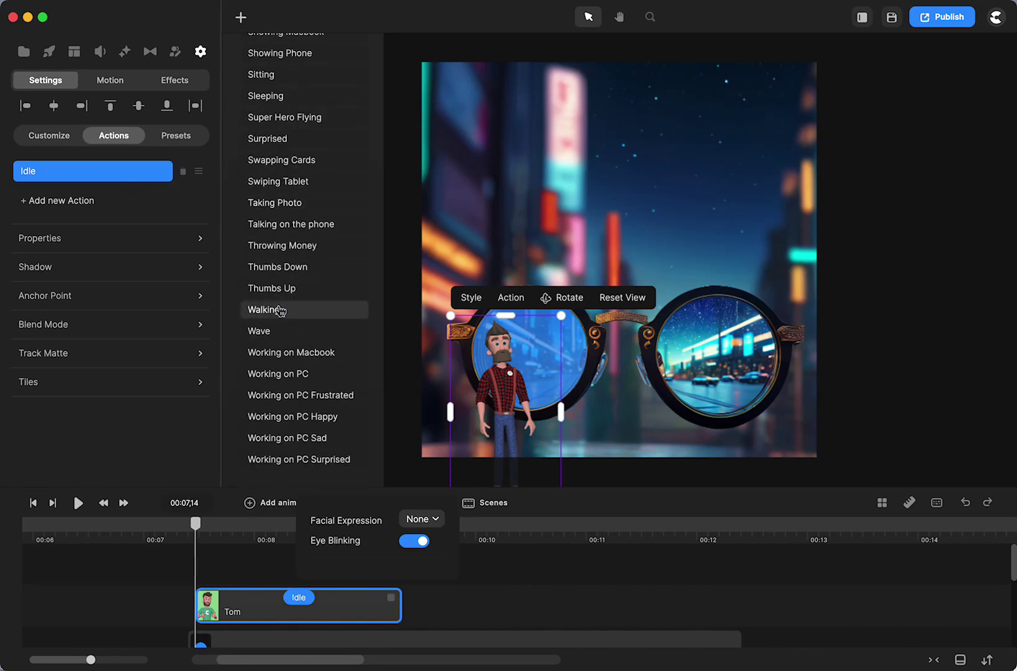
{"action": "left_click", "coordinate": [280, 309]}
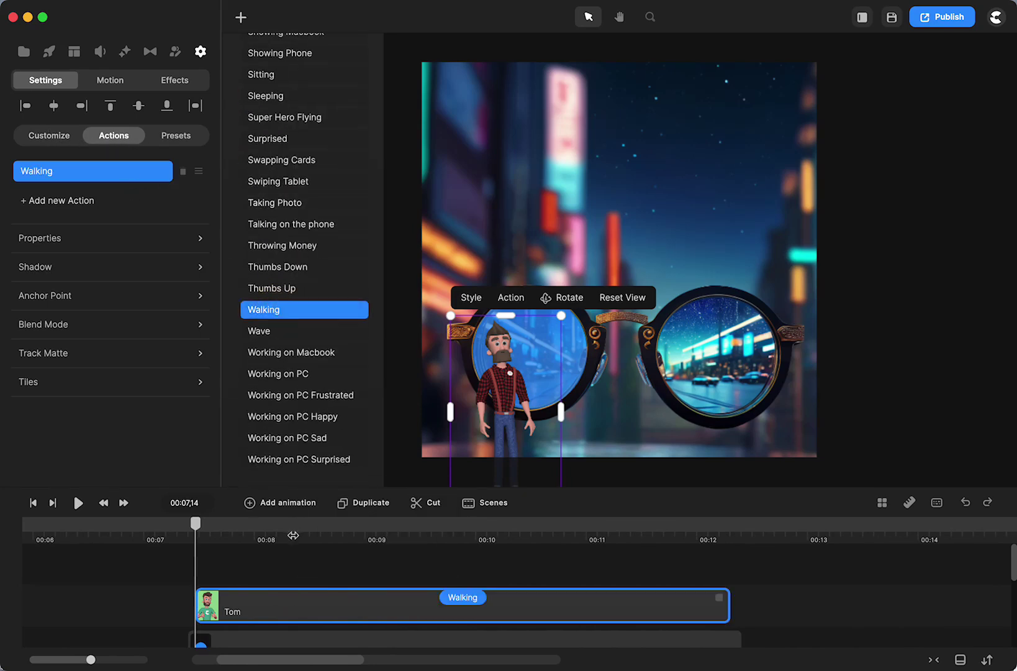
{"action": "left_click", "coordinate": [469, 601]}
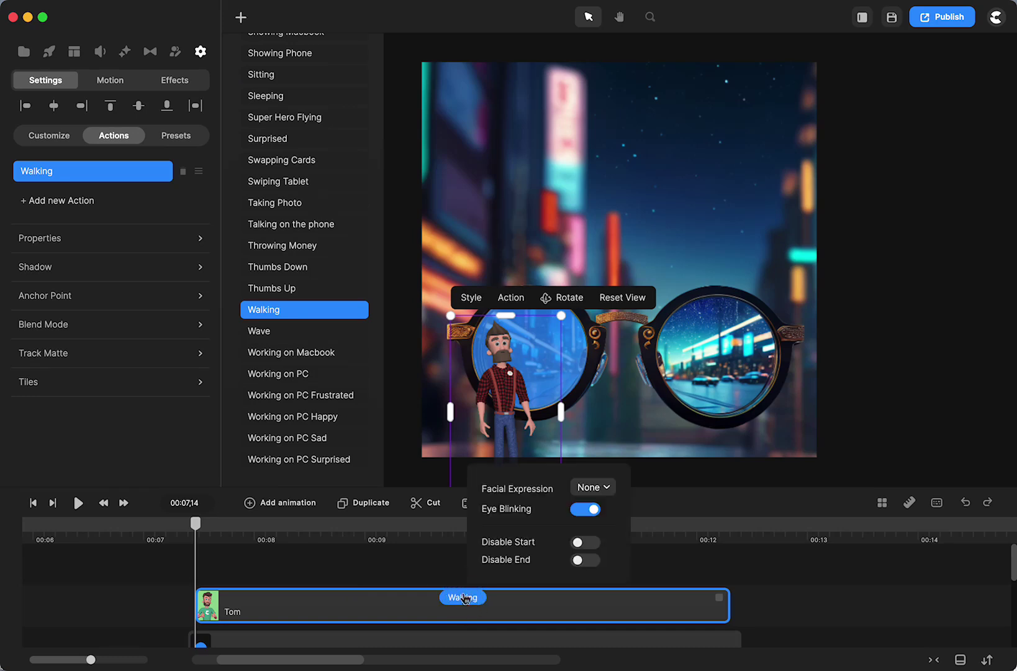
{"action": "left_click", "coordinate": [578, 543]}
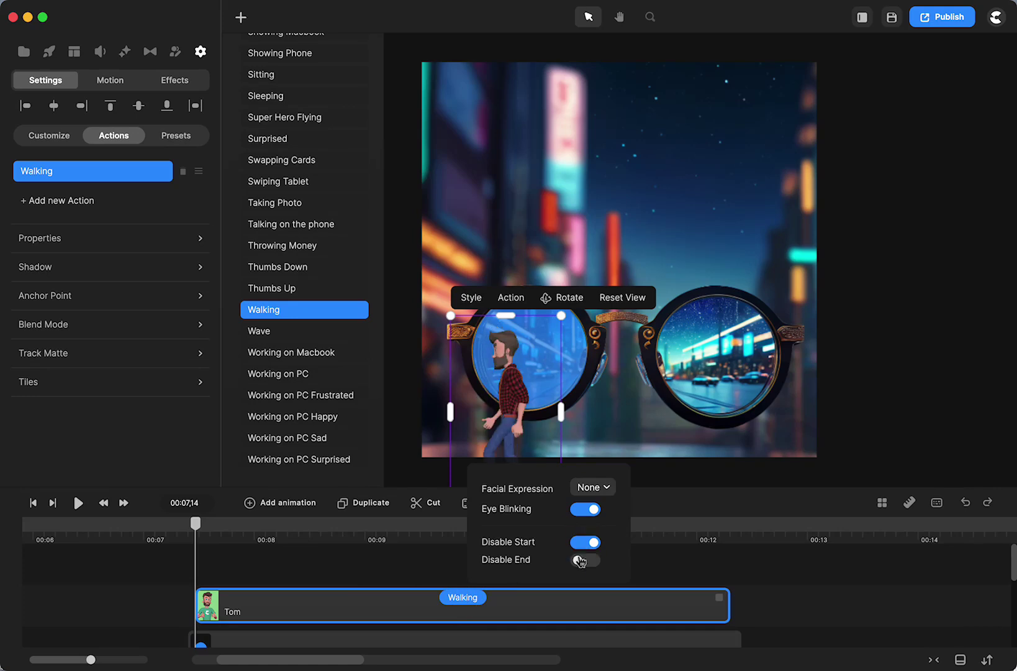
{"action": "left_click", "coordinate": [579, 560]}
- Flip Tom horizontally in Properties so he faces right toward the right lens
{"action": "left_click", "coordinate": [75, 242]}
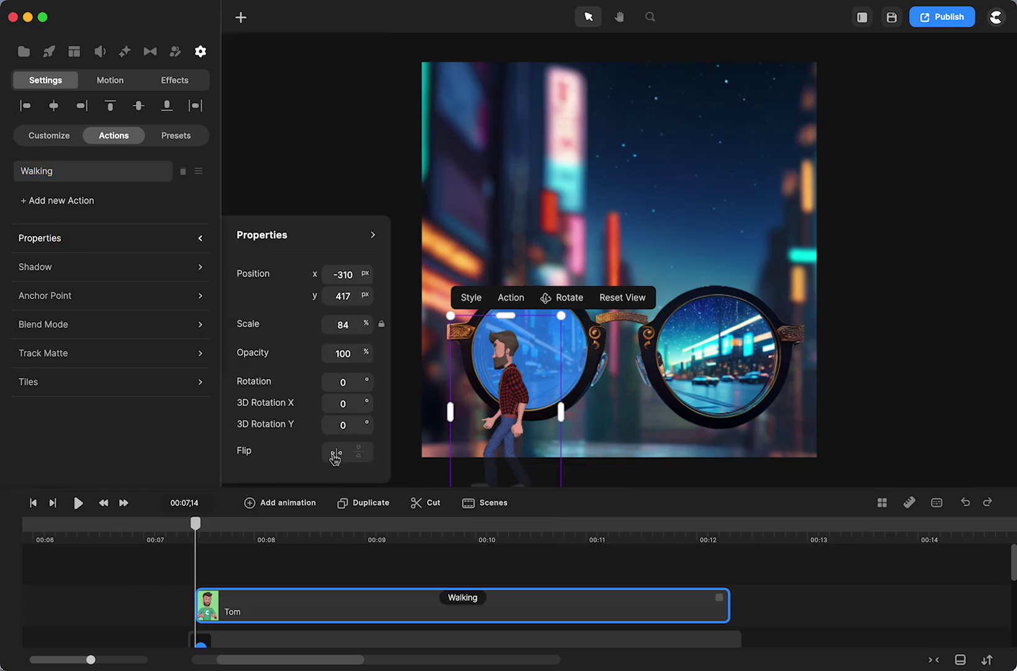
{"action": "left_click", "coordinate": [113, 597]}
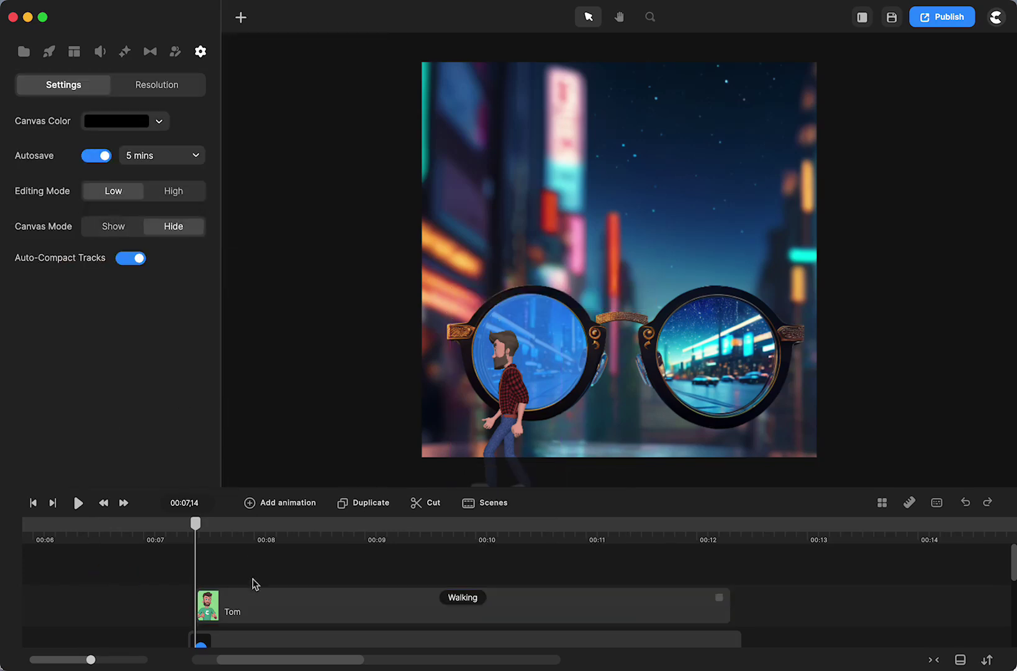
{"action": "left_click", "coordinate": [255, 606]}
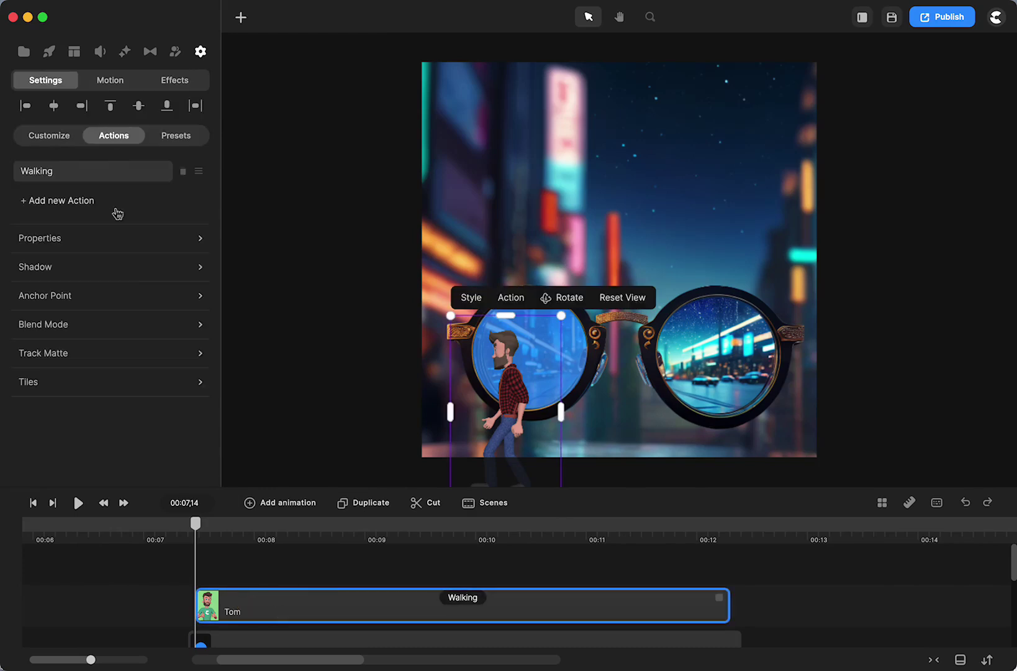
{"action": "left_click", "coordinate": [107, 241]}
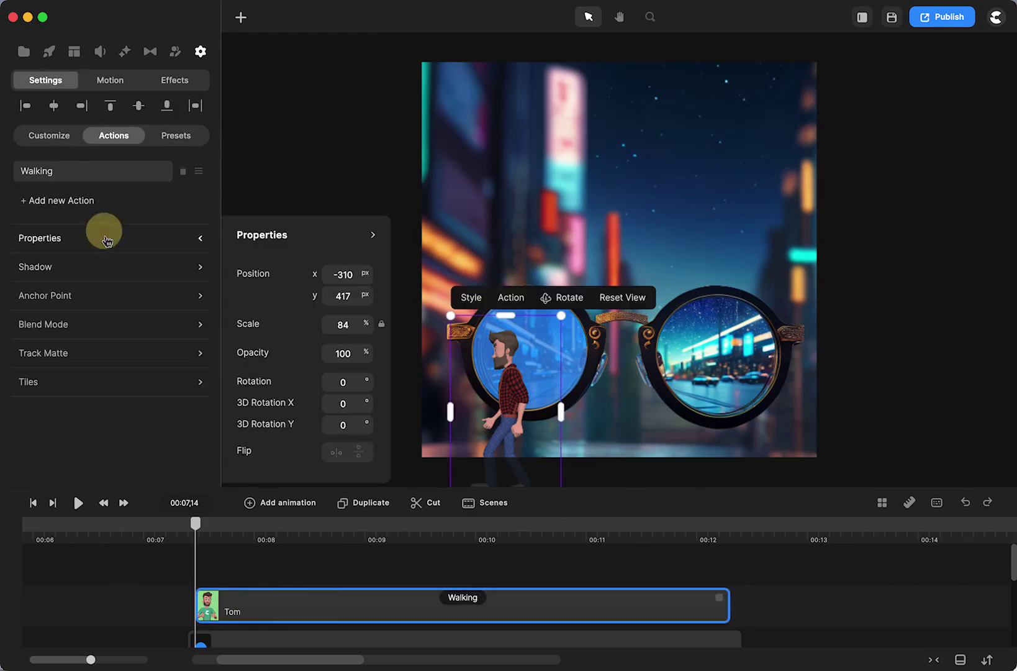
{"action": "left_click", "coordinate": [335, 454]}
{"action": "left_click", "coordinate": [335, 454]}
{"action": "left_click", "coordinate": [383, 567]}
{"action": "left_click", "coordinate": [509, 382]}
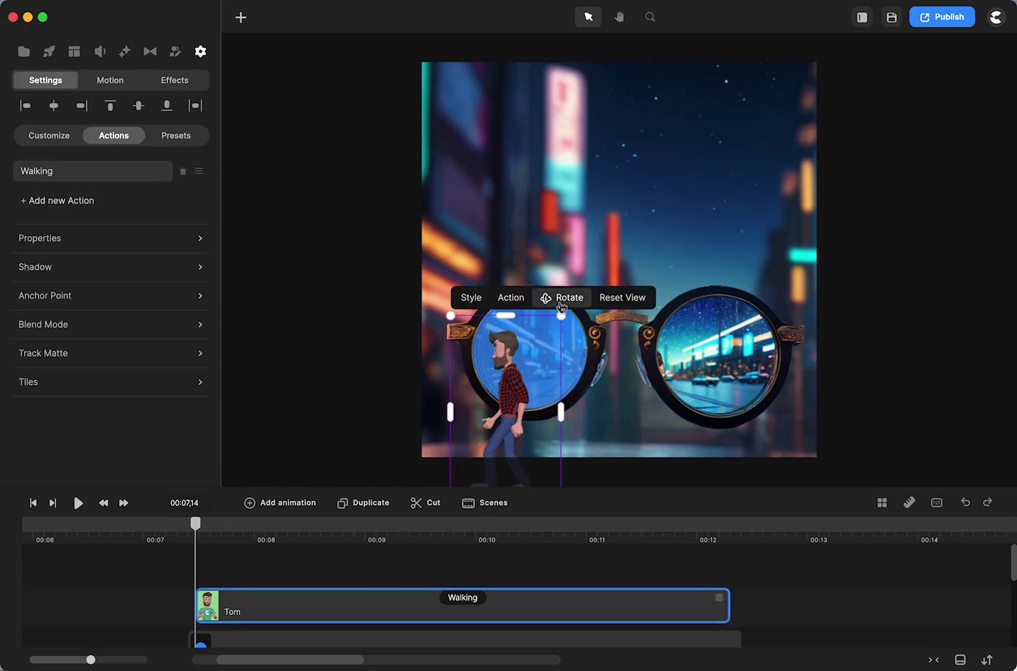
{"action": "left_click", "coordinate": [97, 242]}
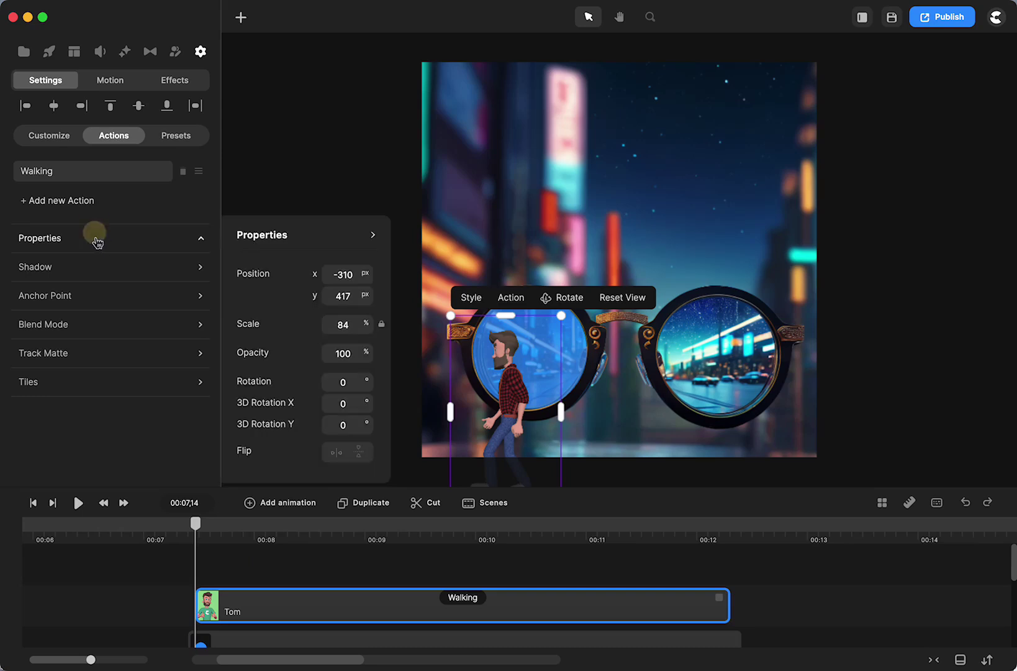
{"action": "left_click", "coordinate": [338, 454]}
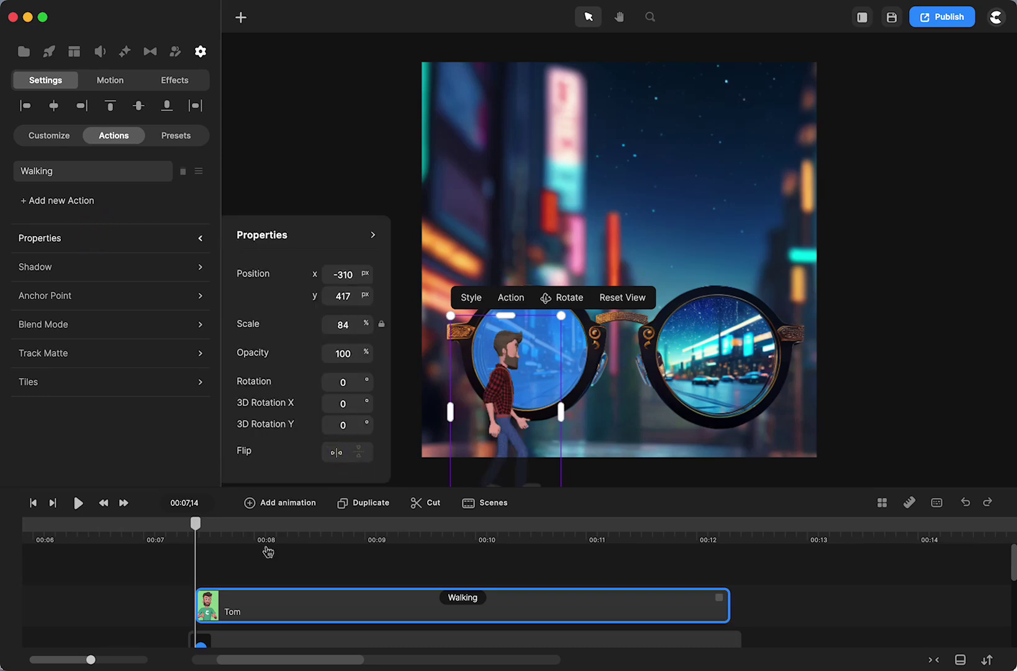
{"action": "left_click", "coordinate": [174, 587]}
- Move Tom left past the left lens and stretch his Walking clip to about 00:14.5
{"action": "left_click_drag", "start_coordinate": [506, 408], "coordinate": [434, 399]}
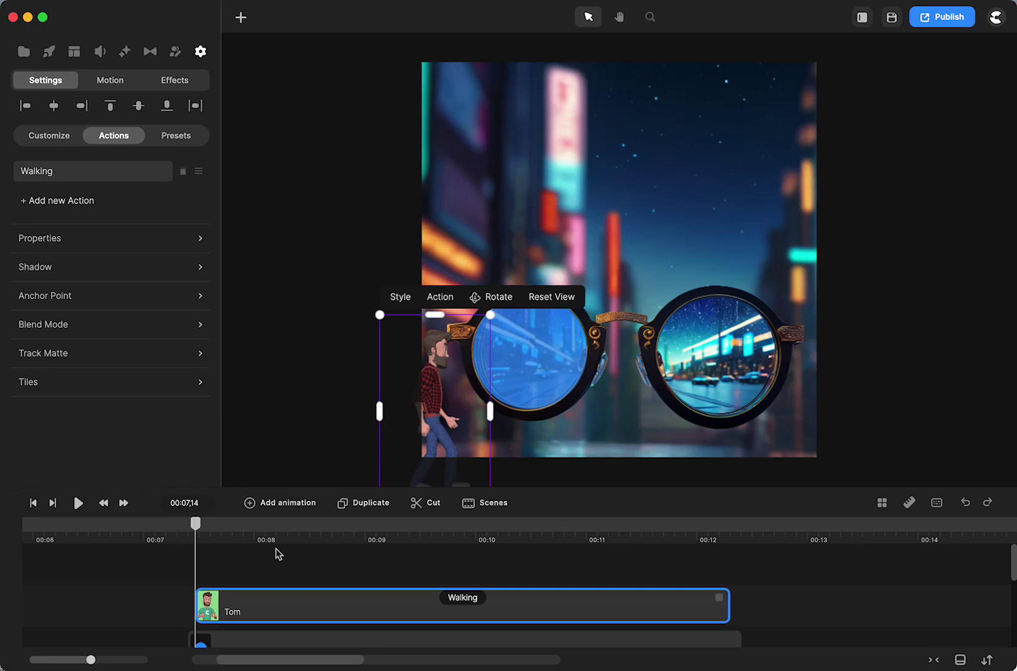
{"action": "scroll", "coordinate": [274, 586], "scroll_direction": "down", "scroll_amount": 3}
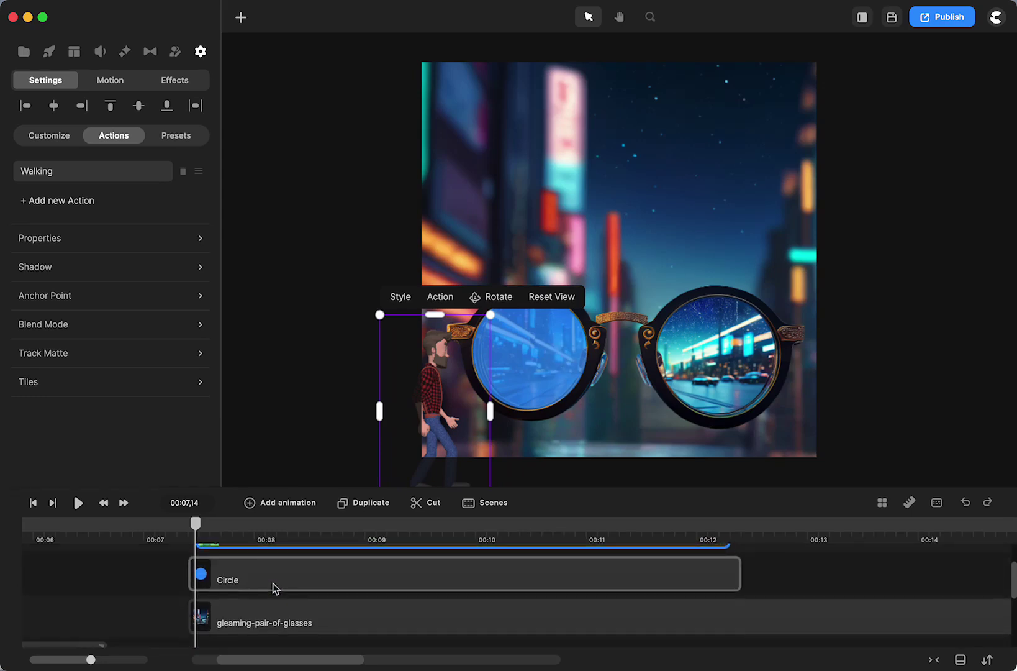
{"action": "scroll", "coordinate": [275, 587], "scroll_direction": "up", "scroll_amount": 2}
{"action": "scroll", "coordinate": [273, 583], "scroll_direction": "right", "scroll_amount": 5}
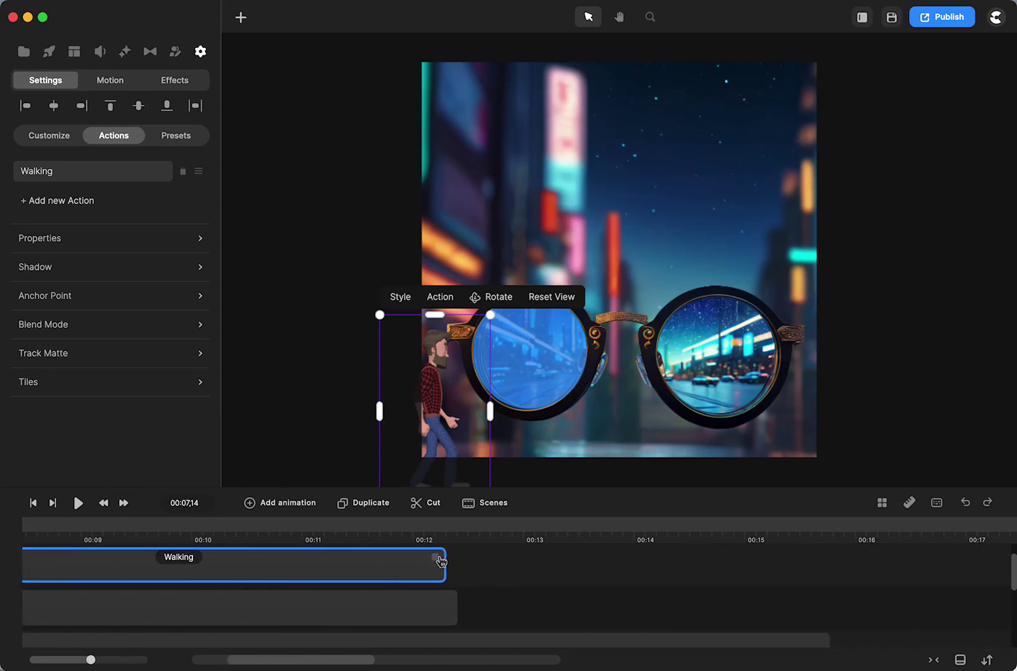
{"action": "left_click", "coordinate": [438, 556]}
{"action": "left_click_drag", "start_coordinate": [439, 556], "coordinate": [712, 555]}
{"action": "scroll", "coordinate": [513, 598], "scroll_direction": "left", "scroll_amount": 4}
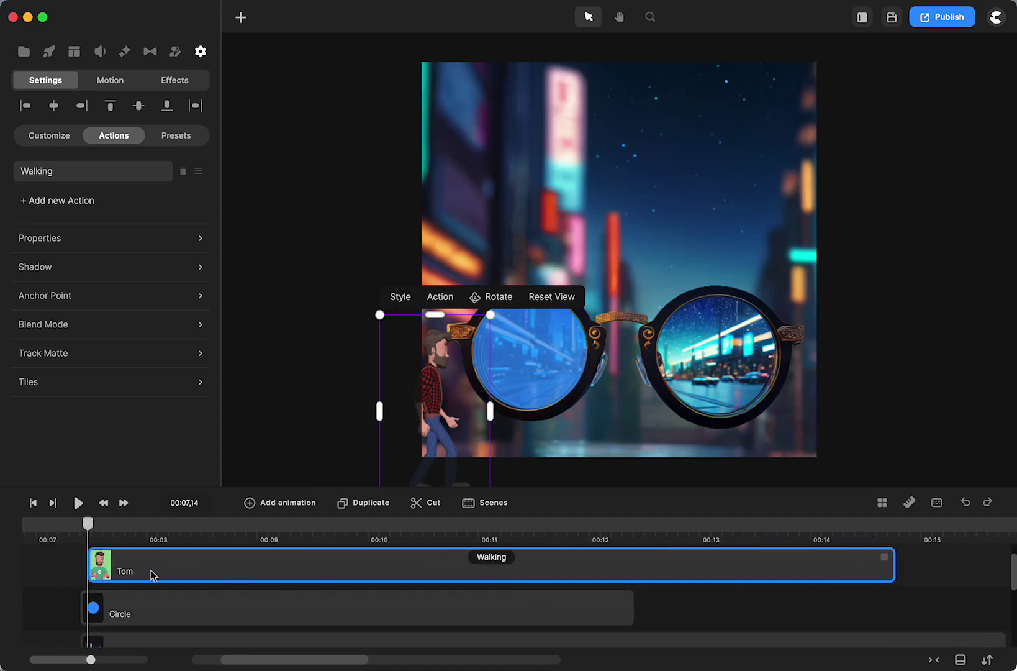
- Add a Linear Position animation to Tom's Walking clip
{"action": "left_click", "coordinate": [151, 570]}
{"action": "left_click", "coordinate": [45, 588]}
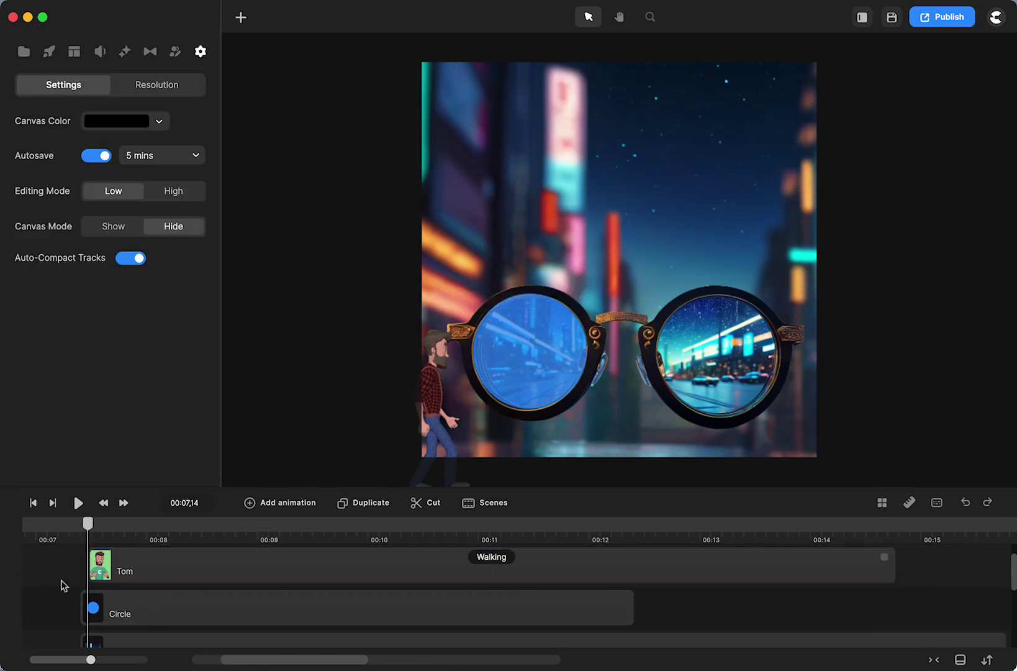
{"action": "left_click", "coordinate": [154, 568]}
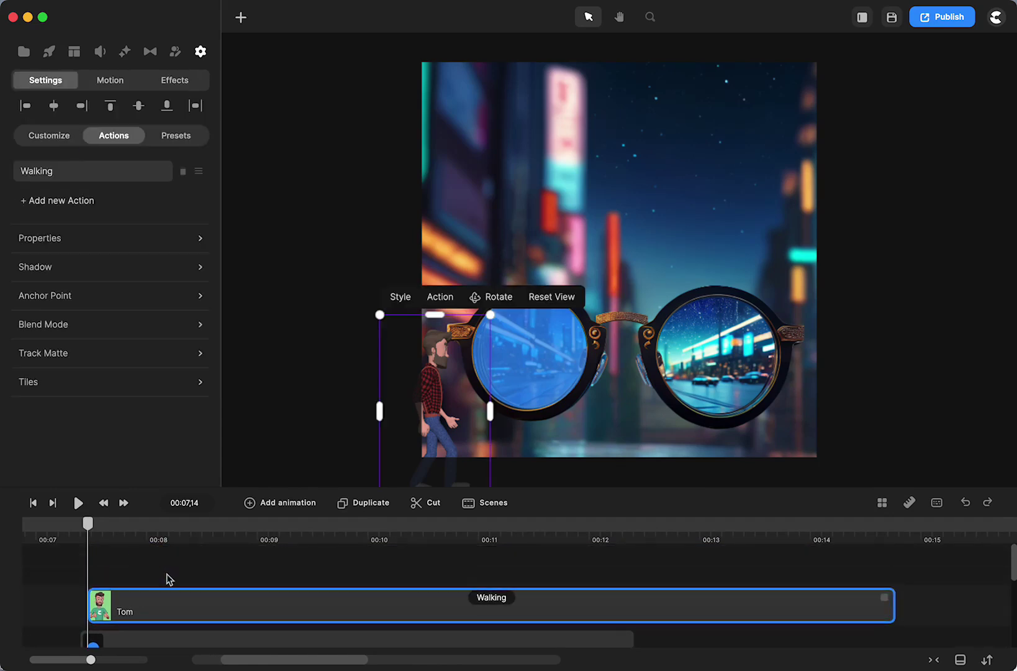
{"action": "left_click", "coordinate": [280, 502]}
{"action": "left_click", "coordinate": [318, 359]}
{"action": "left_click", "coordinate": [327, 258]}
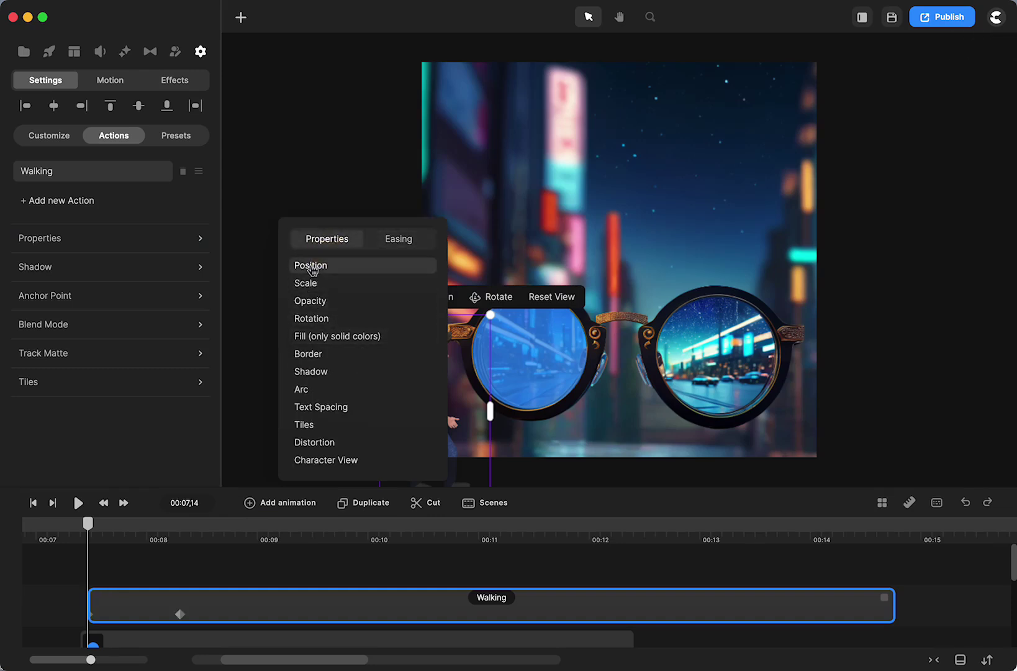
{"action": "left_click", "coordinate": [309, 263]}
{"action": "left_click_drag", "start_coordinate": [180, 615], "coordinate": [634, 615]}
- Adjust the timing of the start and end position keyframes
{"action": "left_click", "coordinate": [699, 642]}
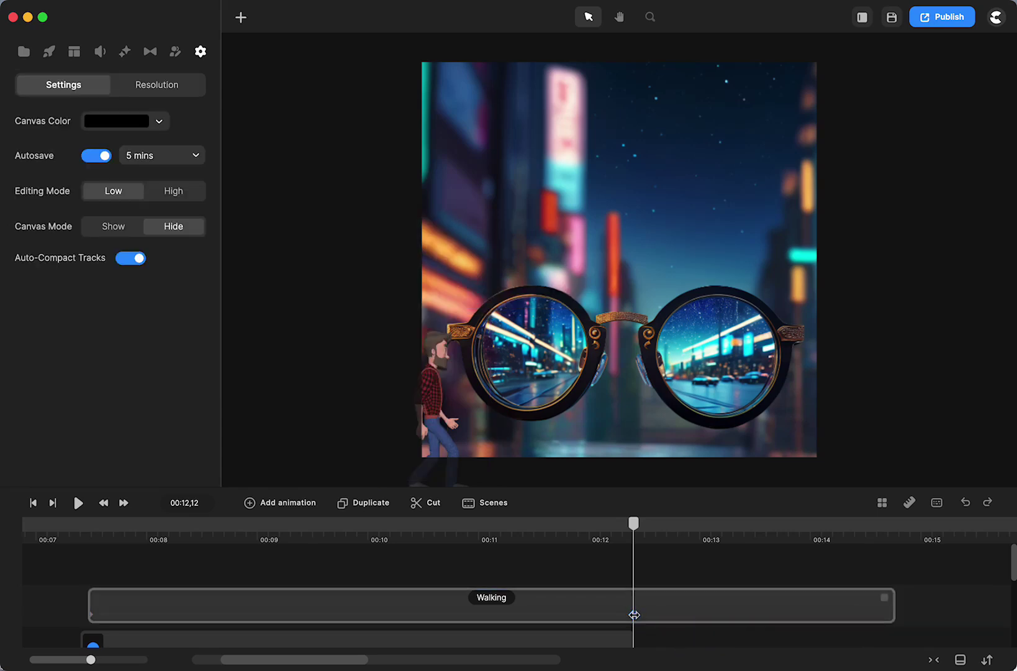
{"action": "mouse_move", "coordinate": [552, 616]}
{"action": "left_mouse_down"}
{"action": "mouse_move", "coordinate": [581, 617]}
{"action": "mouse_move", "coordinate": [568, 614]}
{"action": "left_mouse_up"}
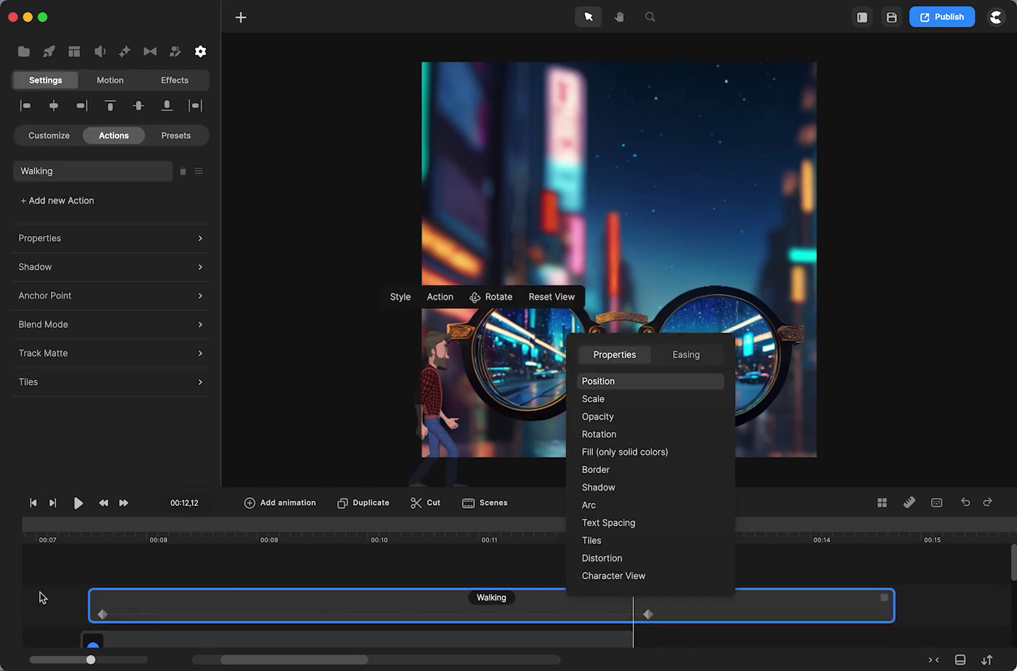
{"action": "left_click", "coordinate": [40, 590]}
{"action": "left_click", "coordinate": [339, 620]}
{"action": "mouse_move", "coordinate": [340, 618]}
{"action": "left_mouse_down"}
{"action": "mouse_move", "coordinate": [364, 619]}
{"action": "mouse_move", "coordinate": [297, 619]}
{"action": "mouse_move", "coordinate": [337, 618]}
{"action": "left_mouse_up"}
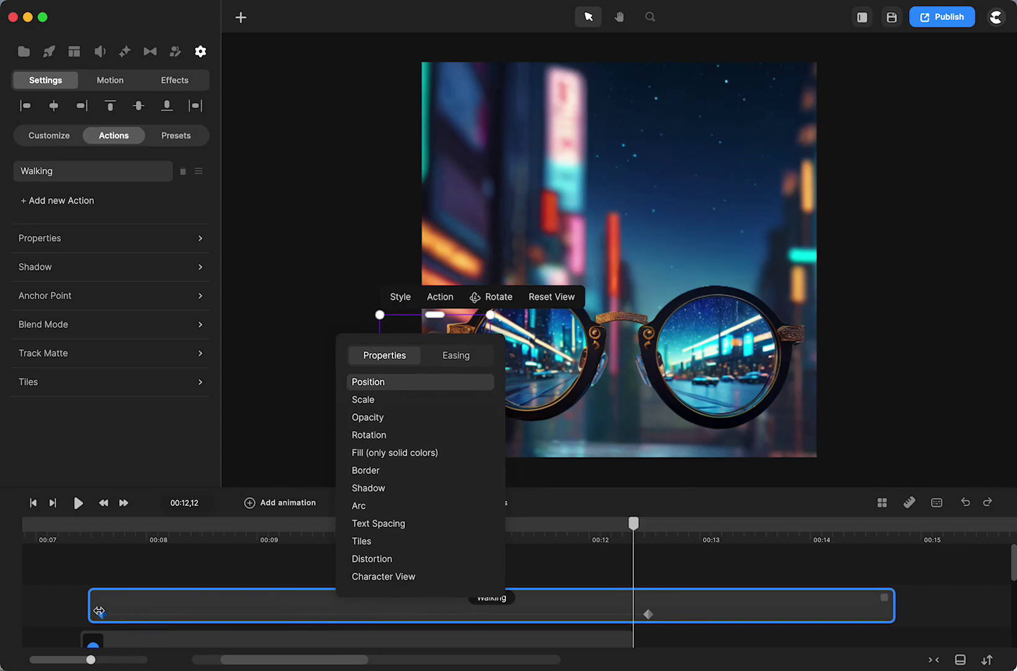
- At the 00:12,16 end keyframe, drag Tom right beyond the right lens, then scrub back to check
{"action": "left_click", "coordinate": [647, 614]}
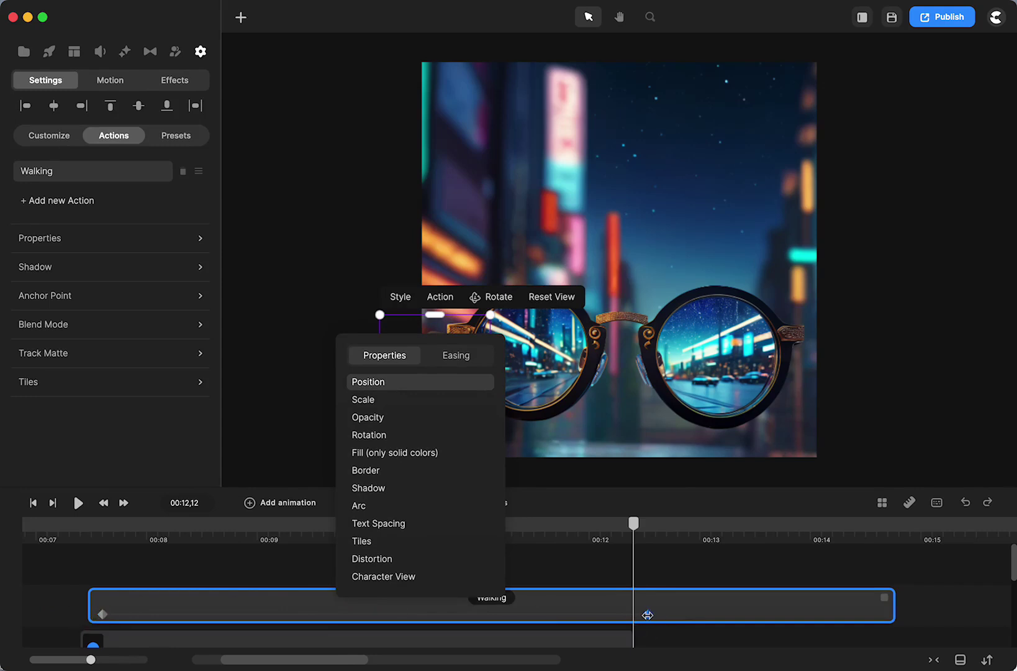
{"action": "left_click", "coordinate": [688, 638]}
{"action": "left_click", "coordinate": [647, 616]}
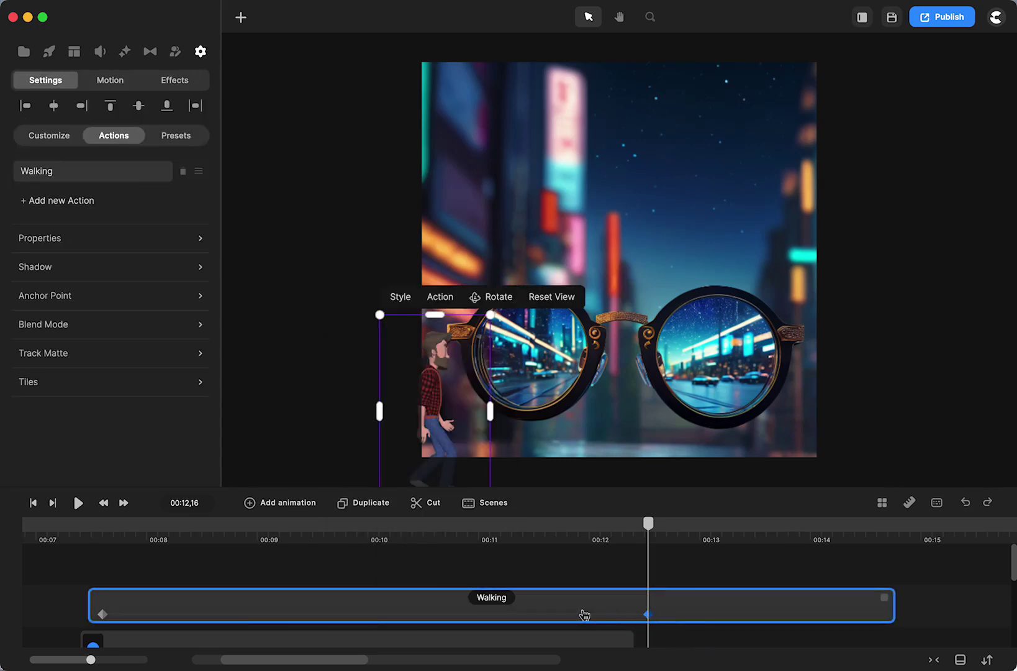
{"action": "left_click_drag", "start_coordinate": [426, 407], "coordinate": [837, 397]}
{"action": "left_click_drag", "start_coordinate": [649, 525], "coordinate": [271, 557]}
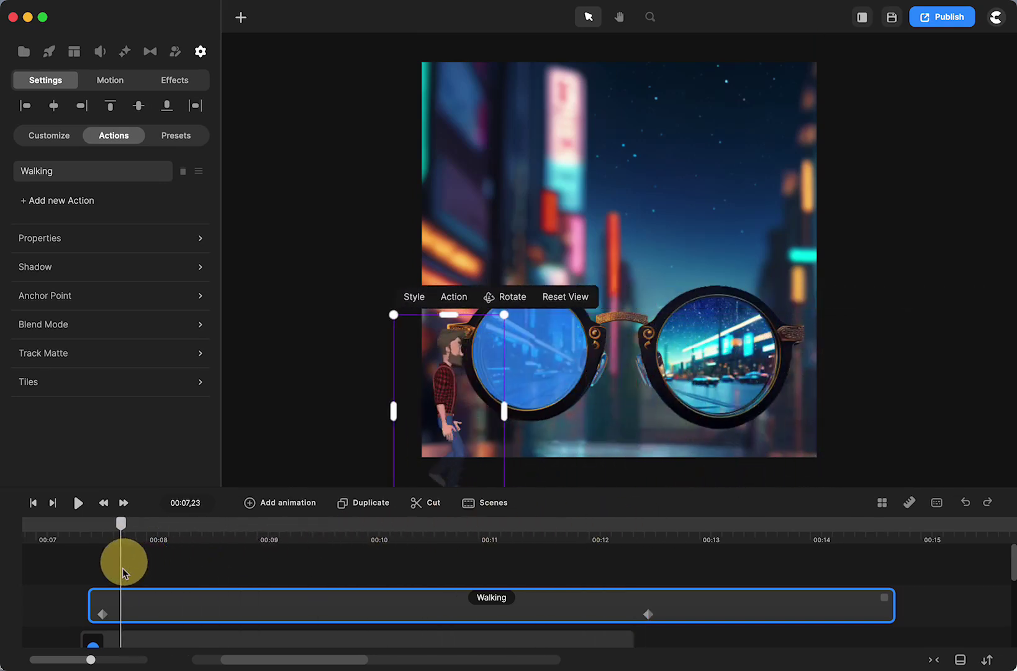
- Preview the walk, then nudge Tom's end keyframe position so he finishes just past the right lens
{"action": "left_click", "coordinate": [92, 569]}
{"action": "left_click", "coordinate": [79, 503]}
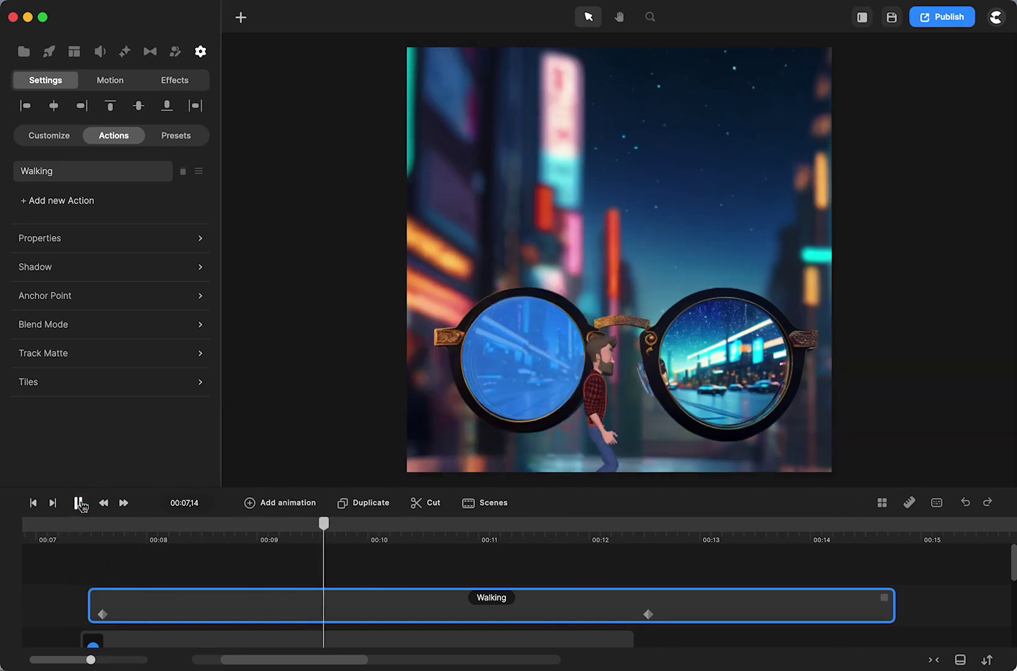
{"action": "left_click", "coordinate": [79, 503]}
{"action": "mouse_move", "coordinate": [647, 614]}
{"action": "left_mouse_down"}
{"action": "mouse_move", "coordinate": [543, 615]}
{"action": "mouse_move", "coordinate": [712, 610]}
{"action": "mouse_move", "coordinate": [641, 617]}
{"action": "mouse_move", "coordinate": [652, 612]}
{"action": "left_mouse_up"}
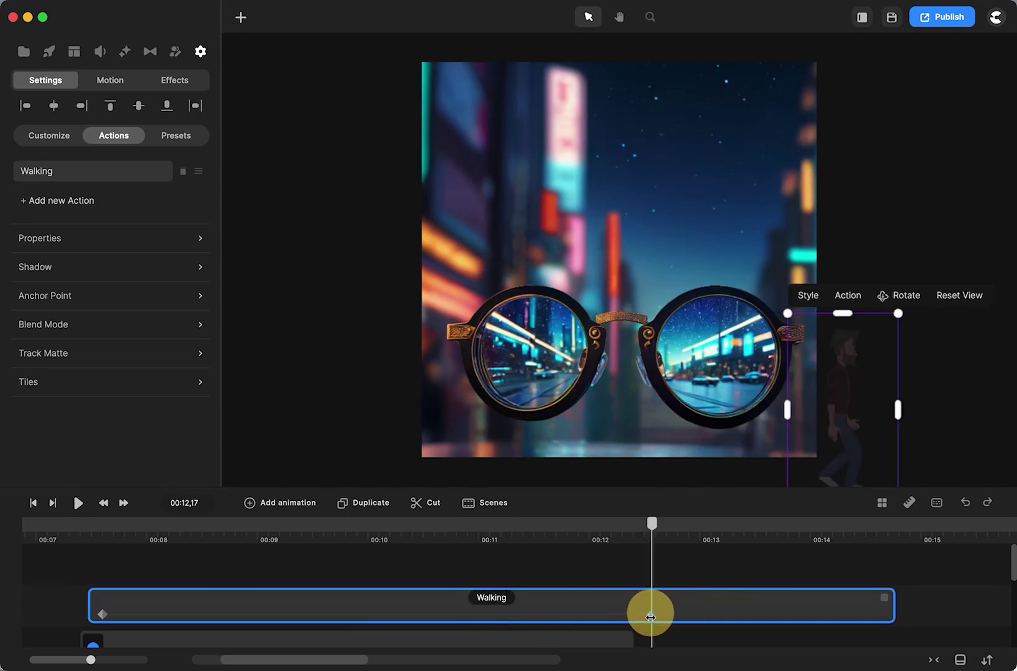
{"action": "left_click", "coordinate": [491, 578]}
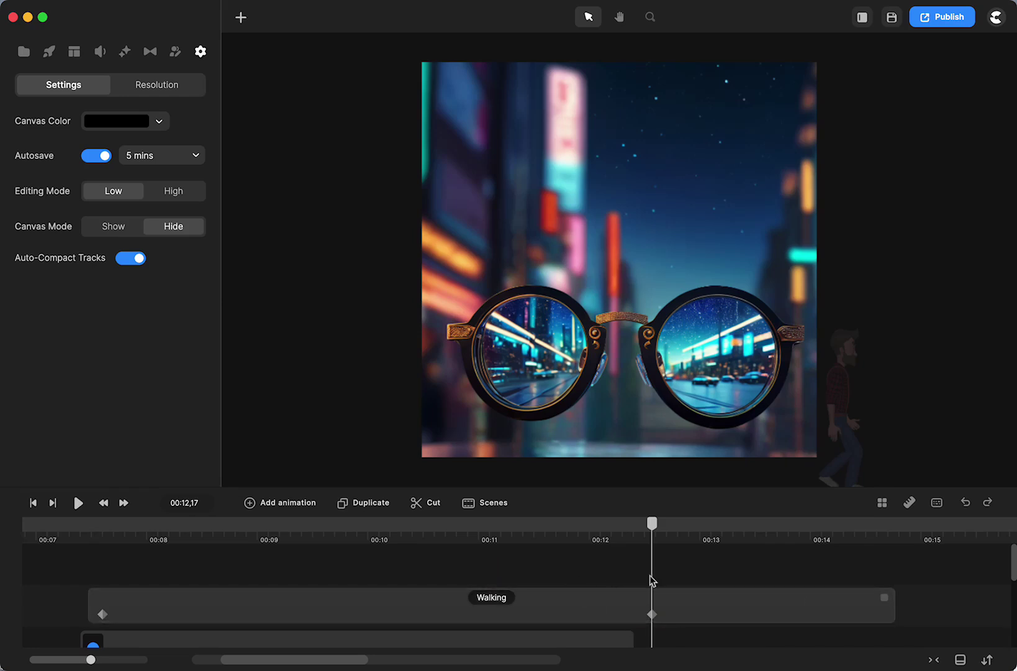
- Scrub to 00:08,28 and lengthen the Circle clip to about 00:13.5
{"action": "left_click", "coordinate": [157, 524]}
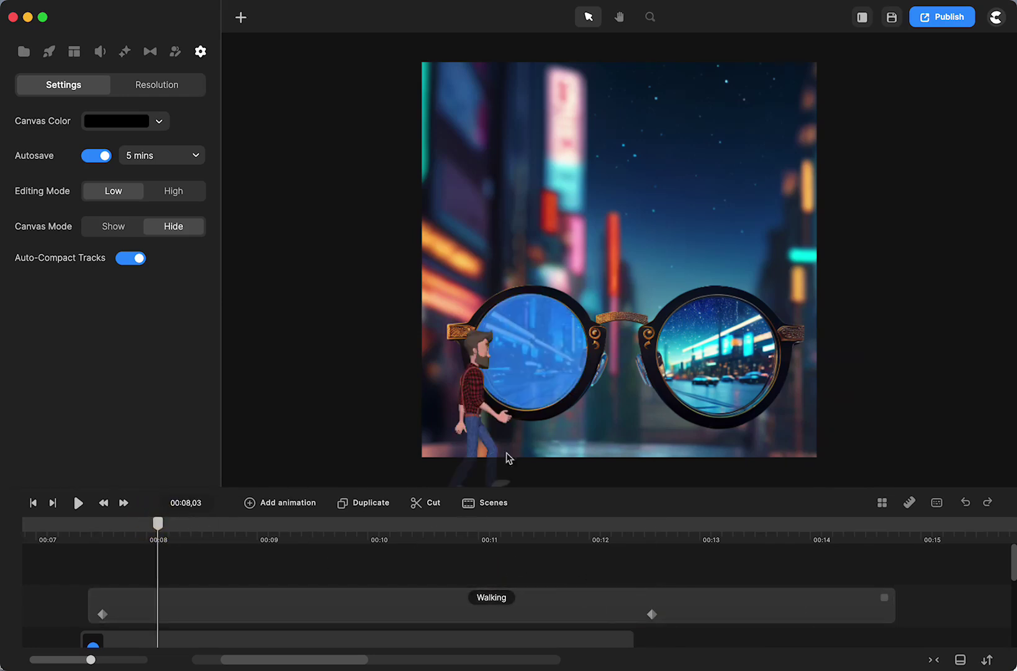
{"action": "left_click", "coordinate": [249, 526]}
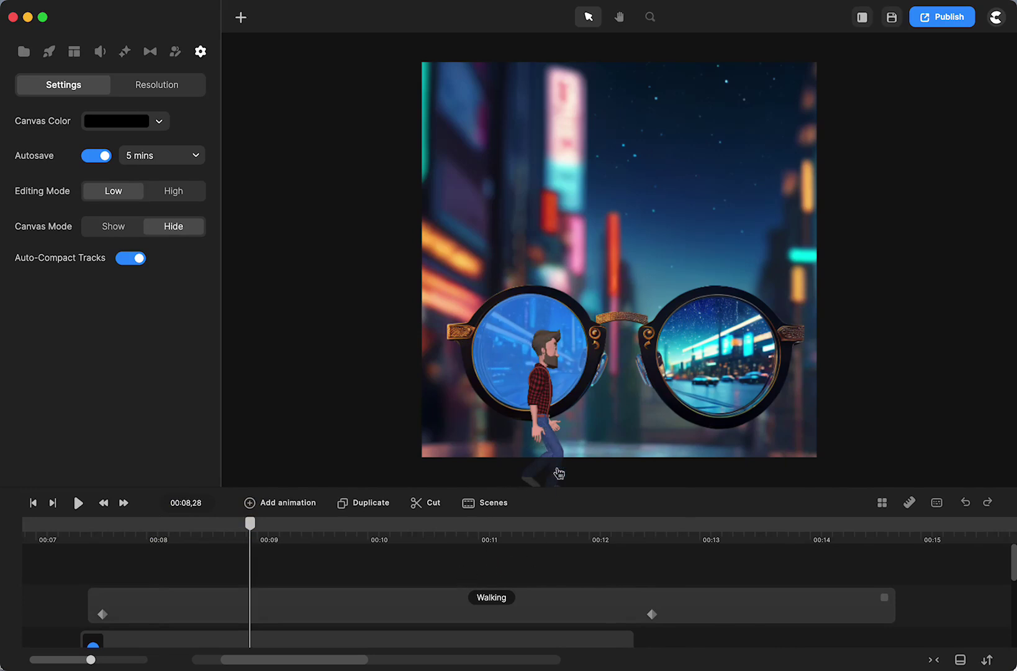
{"action": "scroll", "coordinate": [746, 624], "scroll_direction": "down", "scroll_amount": 2}
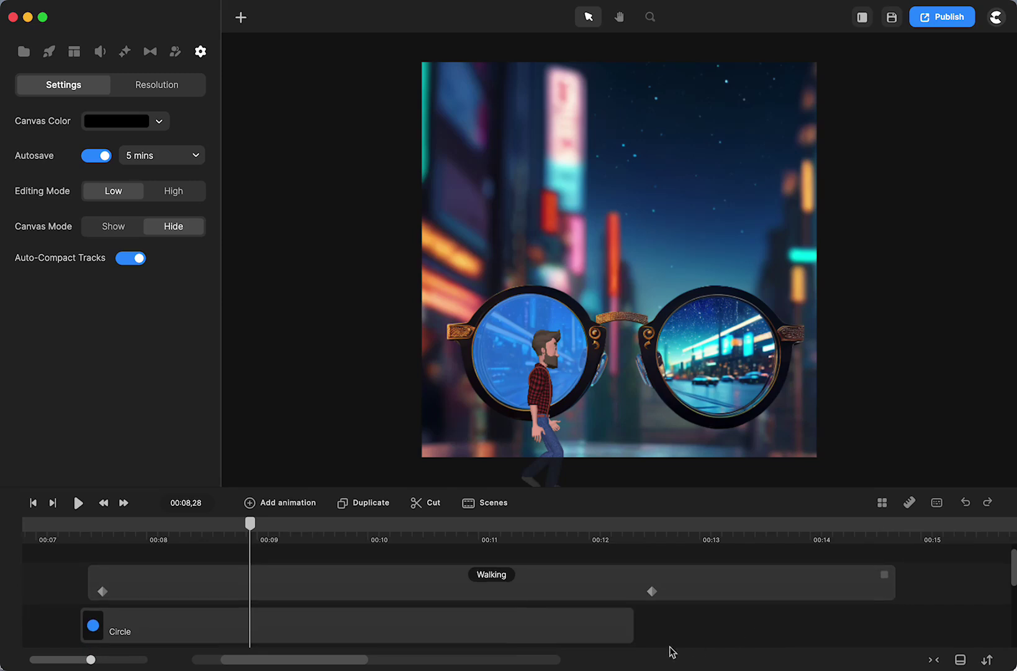
{"action": "left_click_drag", "start_coordinate": [659, 629], "coordinate": [545, 585]}
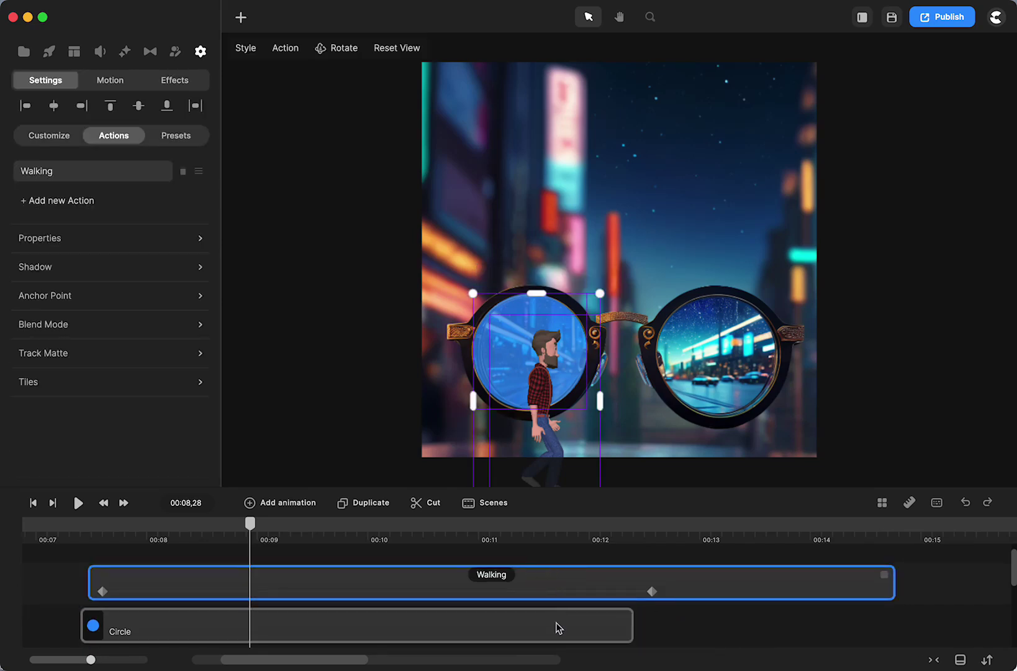
{"action": "left_click", "coordinate": [742, 553]}
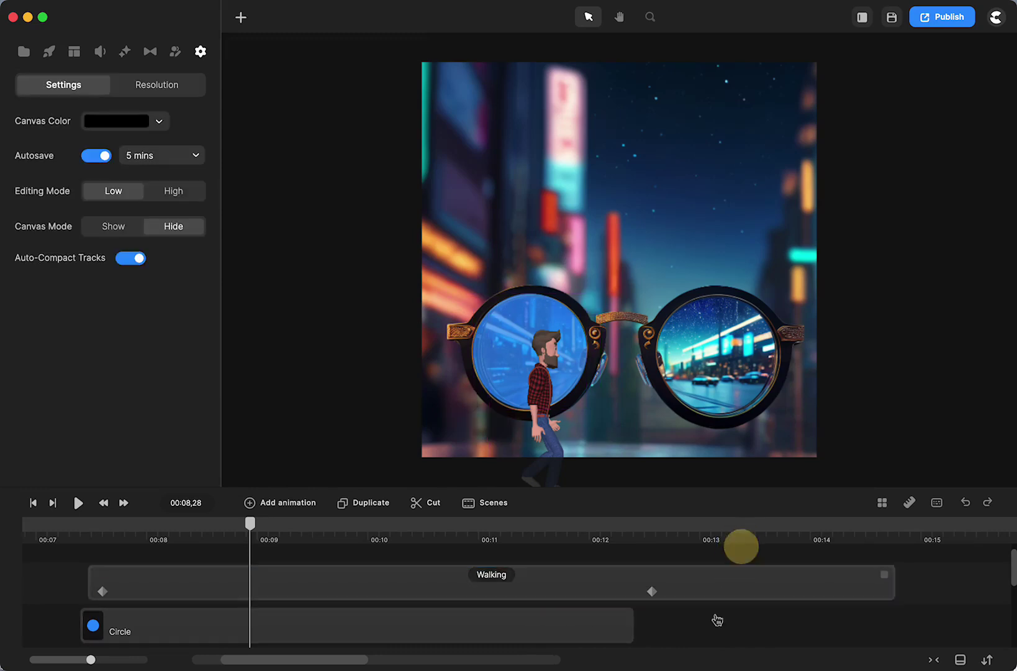
{"action": "left_click_drag", "start_coordinate": [674, 645], "coordinate": [713, 595]}
{"action": "left_click_drag", "start_coordinate": [50, 639], "coordinate": [186, 588]}
{"action": "left_click_drag", "start_coordinate": [633, 627], "coordinate": [727, 580]}
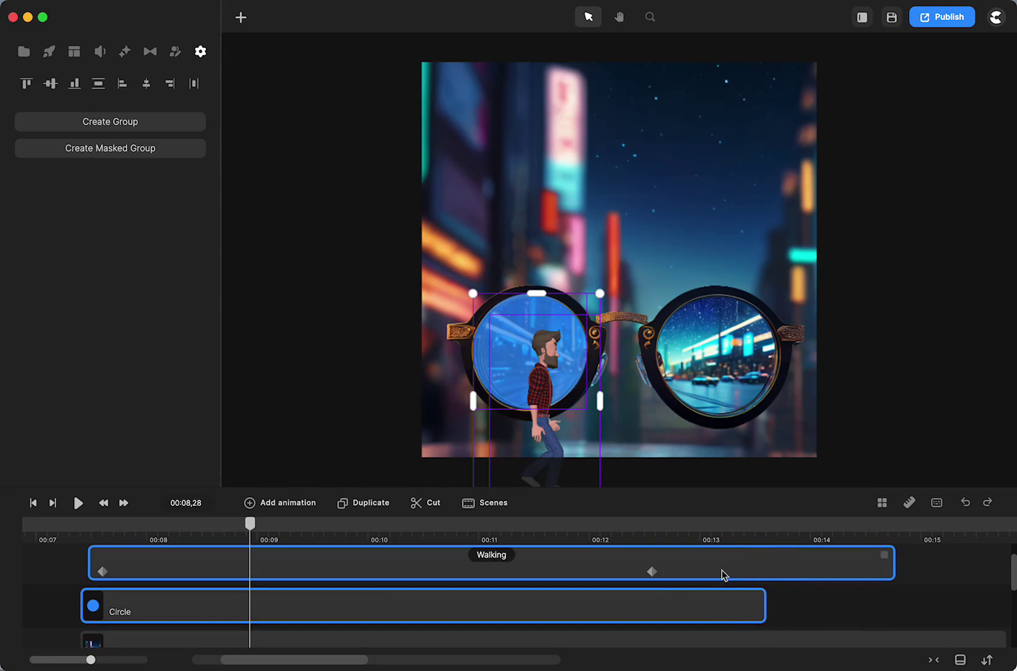
- Try masking Tom with the Circle and scrub back to check the result
{"action": "right_click", "coordinate": [724, 574]}
{"action": "left_click", "coordinate": [768, 471]}
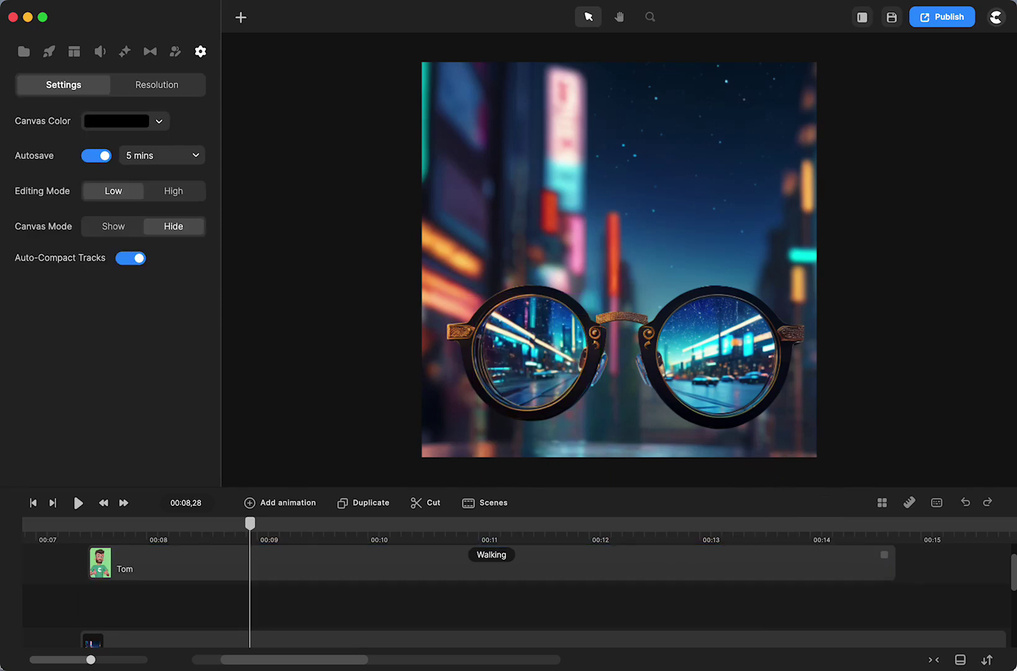
{"action": "mouse_move", "coordinate": [250, 523]}
{"action": "left_mouse_down"}
{"action": "mouse_move", "coordinate": [133, 552]}
{"action": "mouse_move", "coordinate": [776, 519]}
{"action": "mouse_move", "coordinate": [159, 546]}
{"action": "mouse_move", "coordinate": [152, 575]}
{"action": "mouse_move", "coordinate": [627, 520]}
{"action": "mouse_move", "coordinate": [231, 528]}
{"action": "left_mouse_up"}
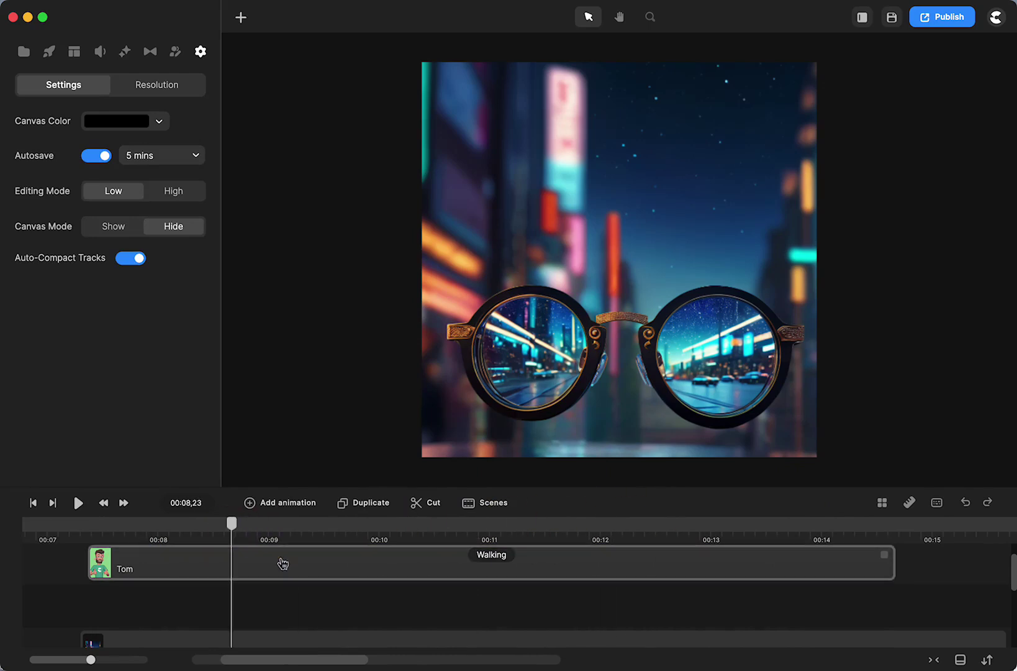
- Undo the Circle mask and turn Tom's Walking clip into a Group
{"action": "key", "text": "ctrl+z"}
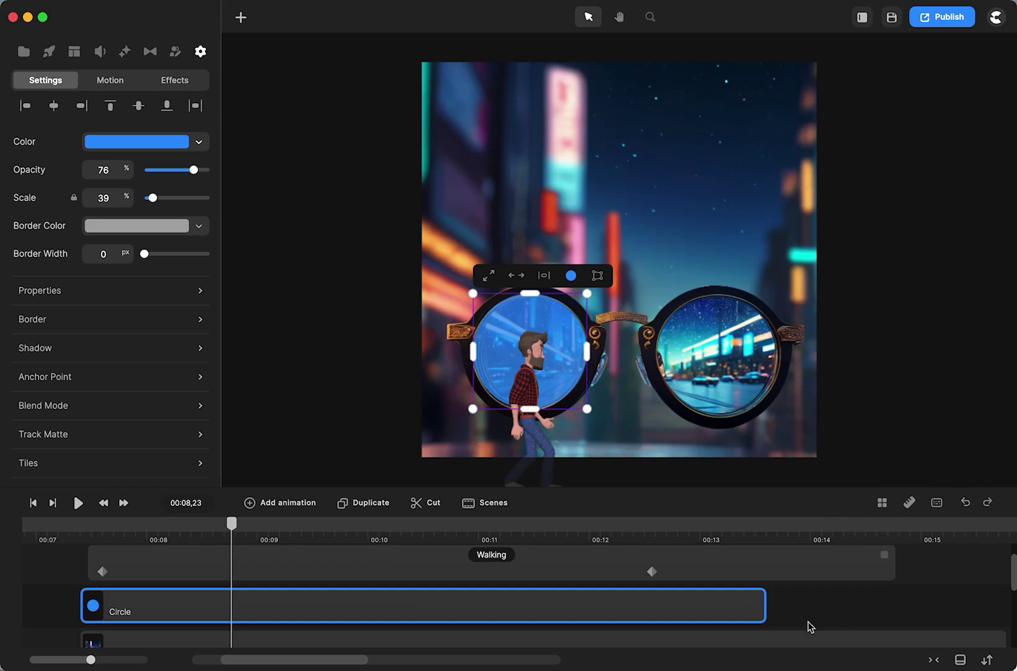
{"action": "left_click", "coordinate": [820, 574]}
{"action": "scroll", "coordinate": [821, 574], "scroll_direction": "up", "scroll_amount": 1}
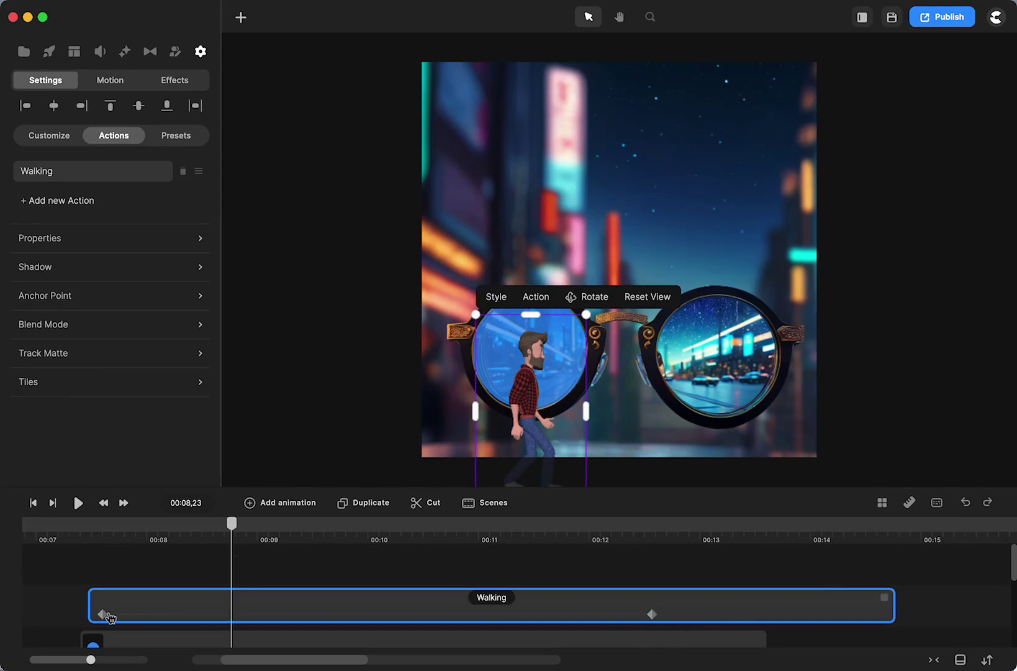
{"action": "right_click", "coordinate": [795, 607]}
{"action": "left_click", "coordinate": [836, 545]}
- Mask the new Group with the Circle and scrub through the masked walk
{"action": "scroll", "coordinate": [819, 614], "scroll_direction": "down", "scroll_amount": 1}
{"action": "left_click_drag", "start_coordinate": [810, 626], "coordinate": [699, 591]}
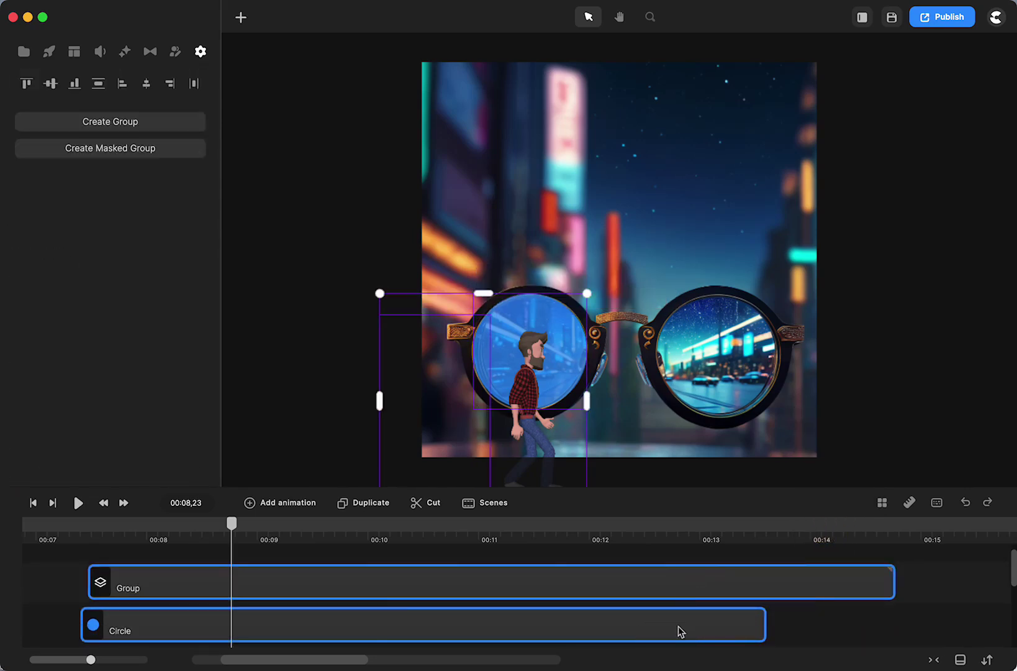
{"action": "right_click", "coordinate": [688, 582]}
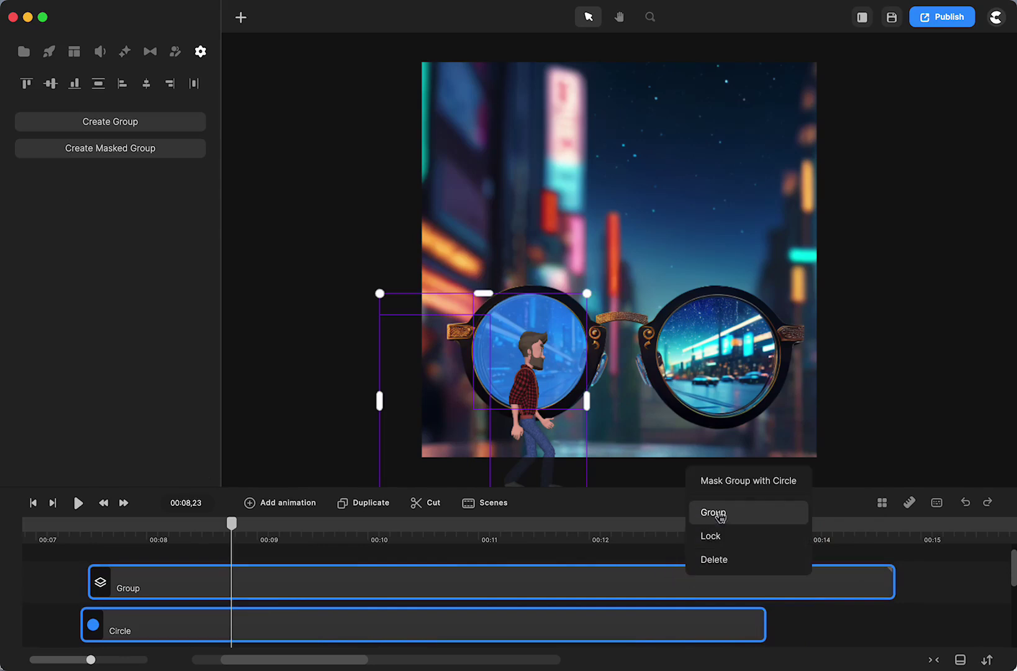
{"action": "left_click", "coordinate": [721, 488]}
{"action": "mouse_move", "coordinate": [232, 525]}
{"action": "left_mouse_down"}
{"action": "mouse_move", "coordinate": [133, 542]}
{"action": "mouse_move", "coordinate": [392, 531]}
{"action": "mouse_move", "coordinate": [229, 532]}
{"action": "left_mouse_up"}
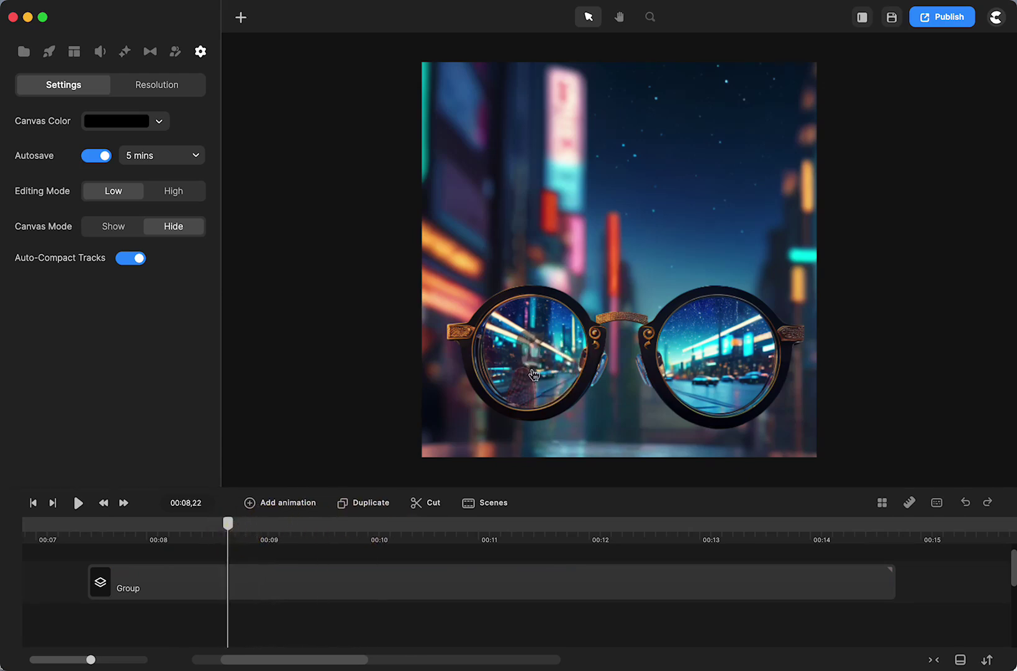
- Set the masked Group's opacity to 100%
{"action": "left_click", "coordinate": [317, 585]}
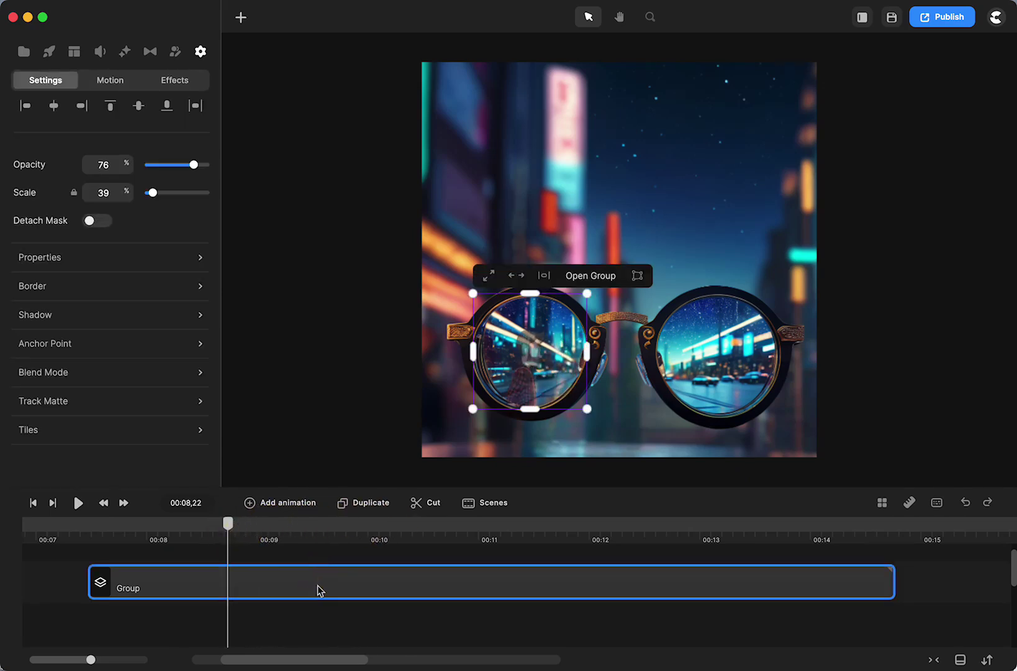
{"action": "left_click", "coordinate": [50, 260]}
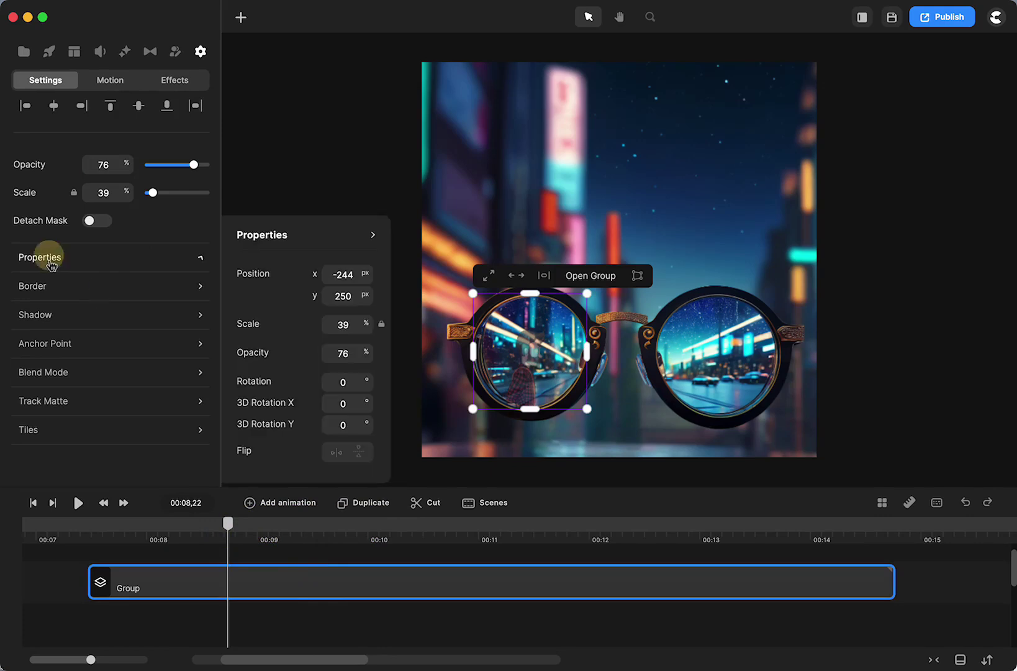
{"action": "left_click", "coordinate": [310, 162]}
{"action": "left_click", "coordinate": [195, 591]}
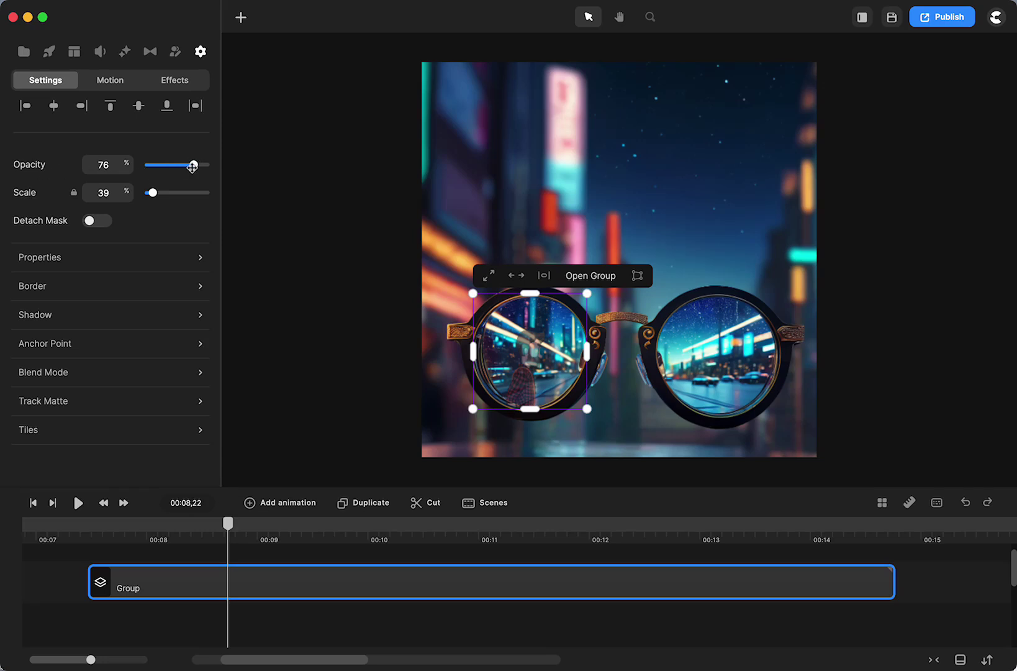
{"action": "left_click_drag", "start_coordinate": [192, 165], "coordinate": [321, 172]}
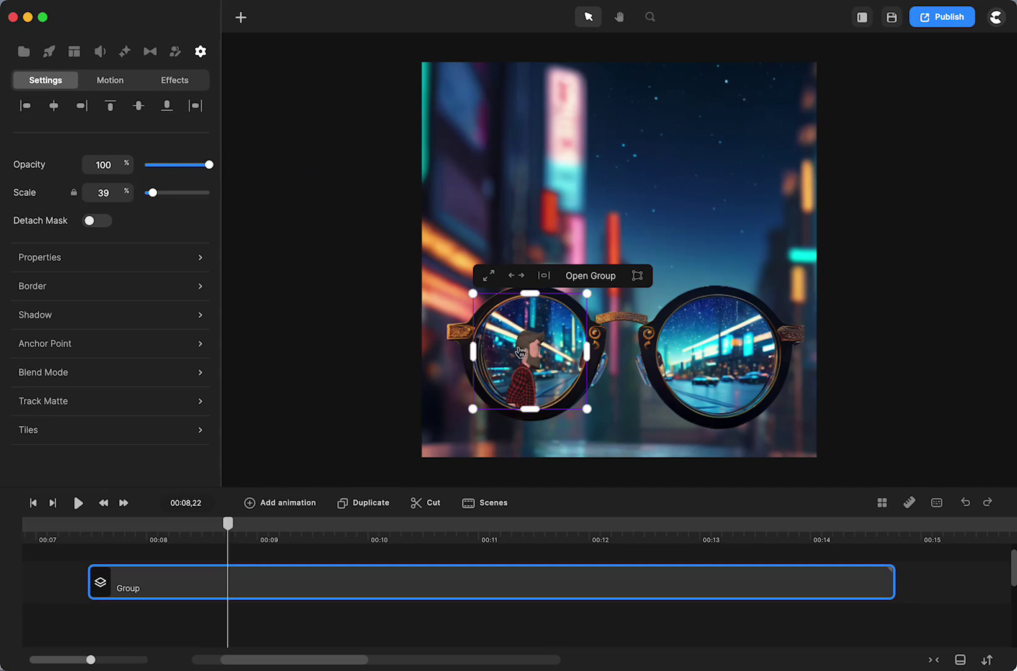
{"action": "scroll", "coordinate": [537, 362], "scroll_direction": "up", "scroll_amount": 10}
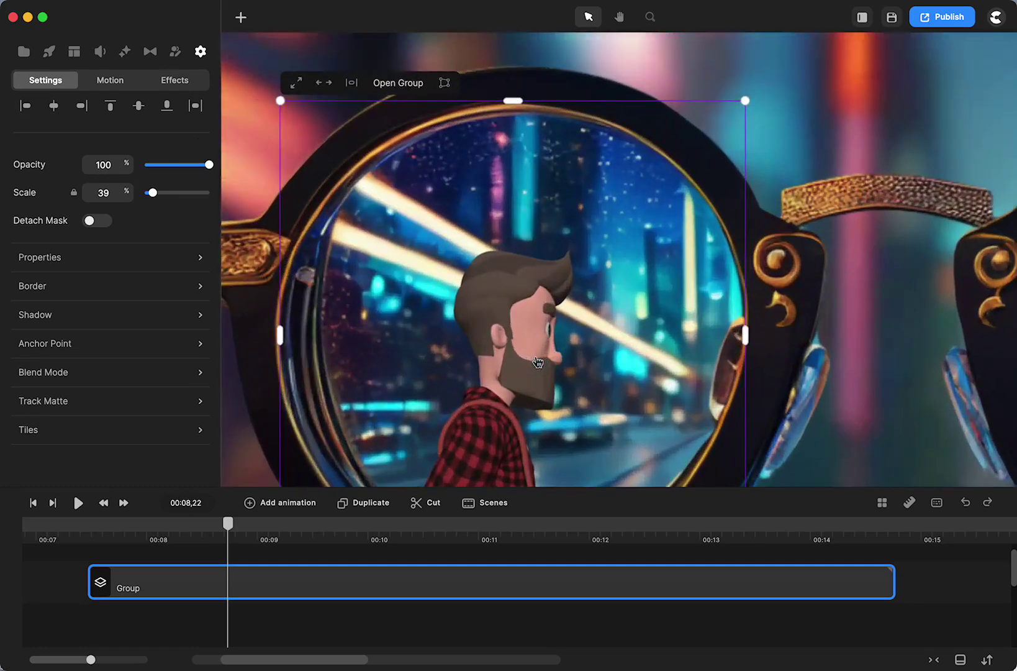
{"action": "scroll", "coordinate": [537, 362], "scroll_direction": "down", "scroll_amount": 5}
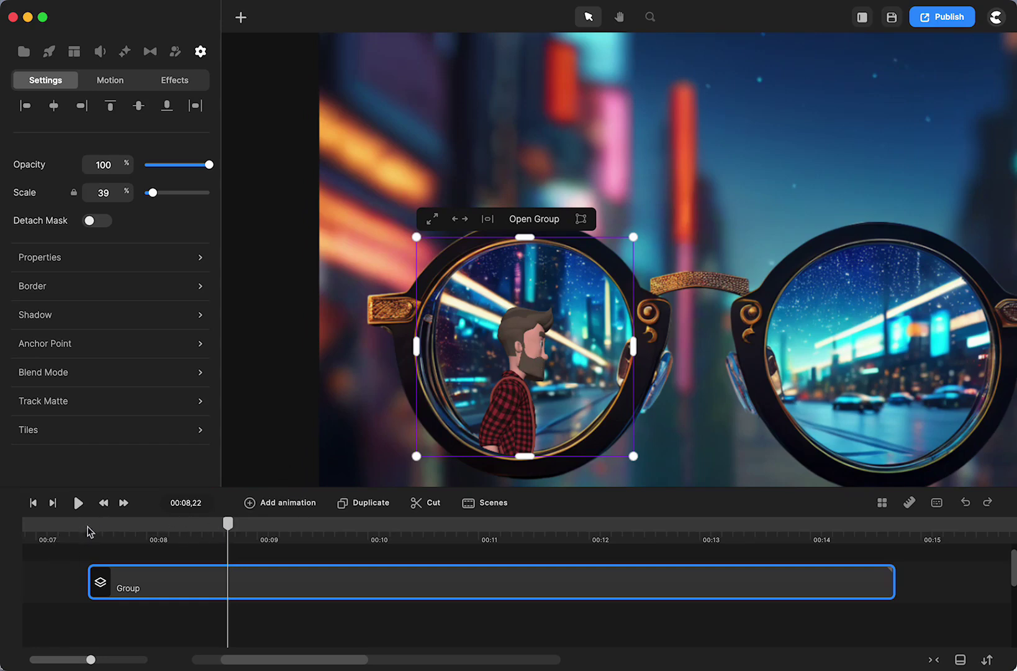
- Play the walk from just before 00:07, then scrub back to about 00:08
{"action": "left_click", "coordinate": [88, 528]}
{"action": "left_click", "coordinate": [80, 503]}
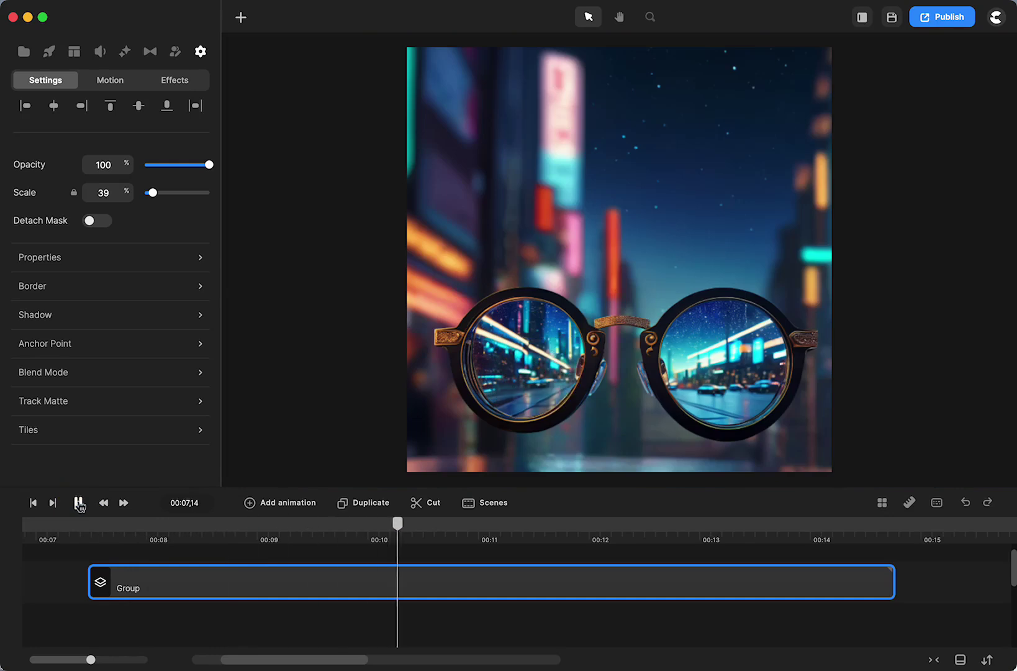
{"action": "left_click", "coordinate": [80, 503]}
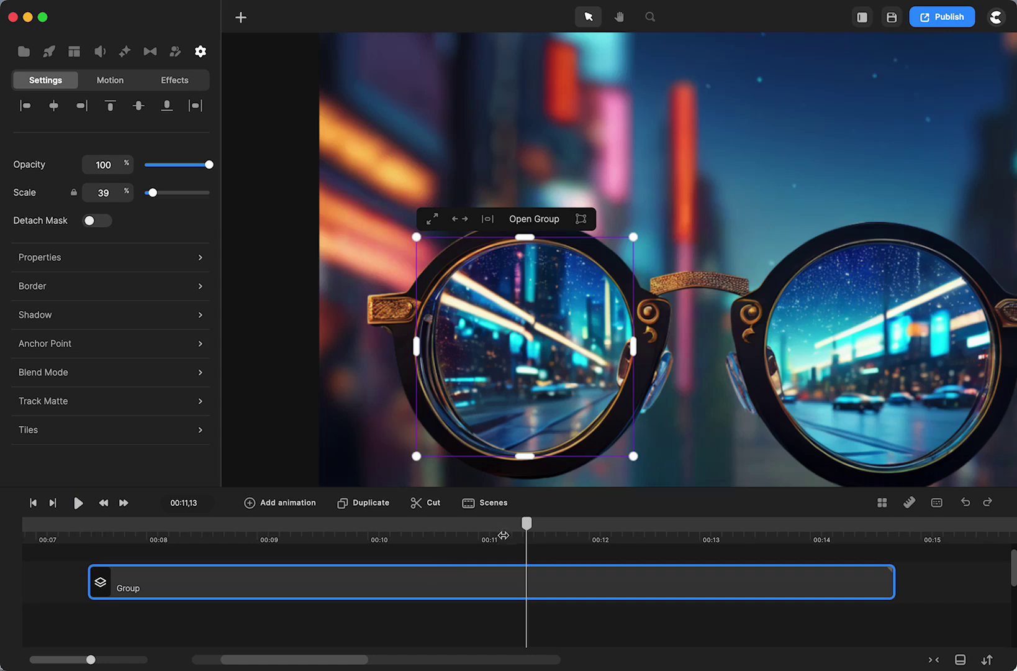
{"action": "left_click_drag", "start_coordinate": [524, 536], "coordinate": [156, 580]}
{"action": "left_click", "coordinate": [264, 622]}
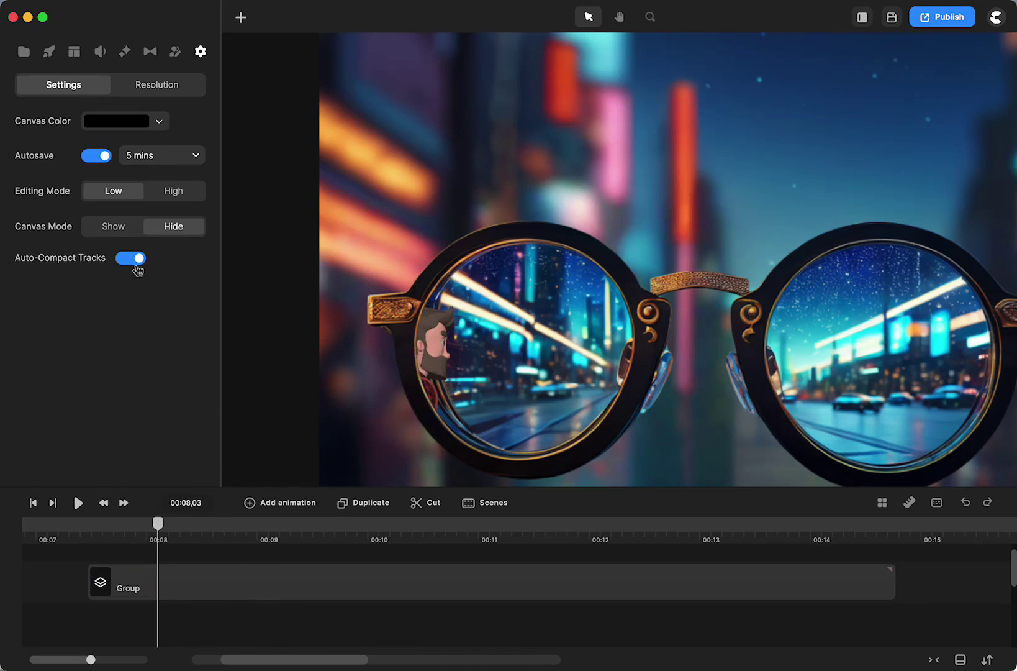
- Switch on Detach Mask for the Group and nudge it slightly right
{"action": "left_click", "coordinate": [218, 587]}
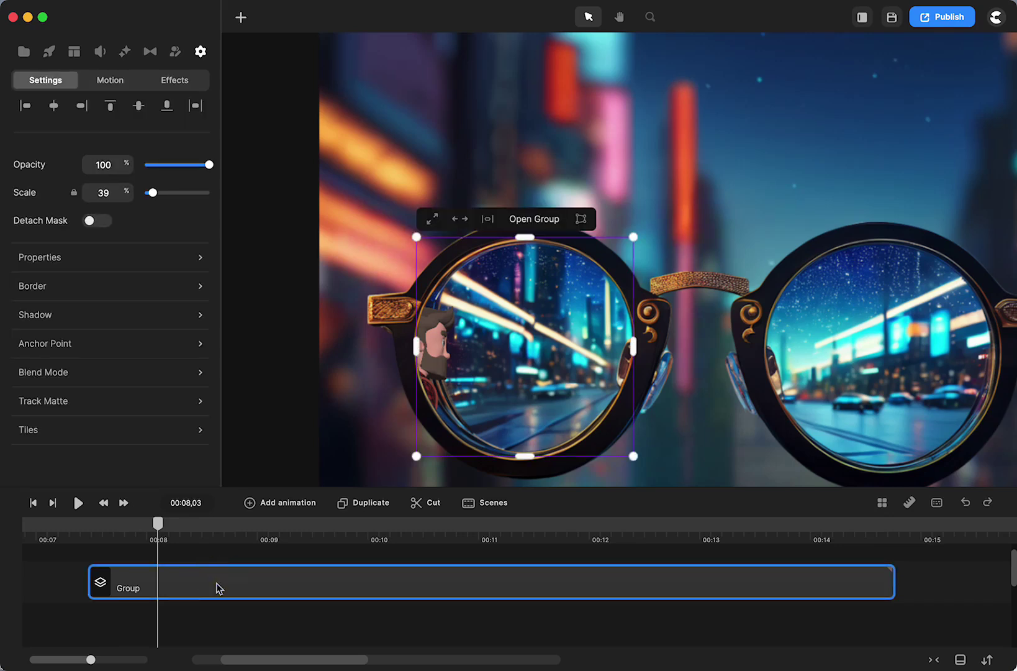
{"action": "left_click", "coordinate": [94, 223]}
{"action": "scroll", "coordinate": [352, 403], "scroll_direction": "up", "scroll_amount": 5}
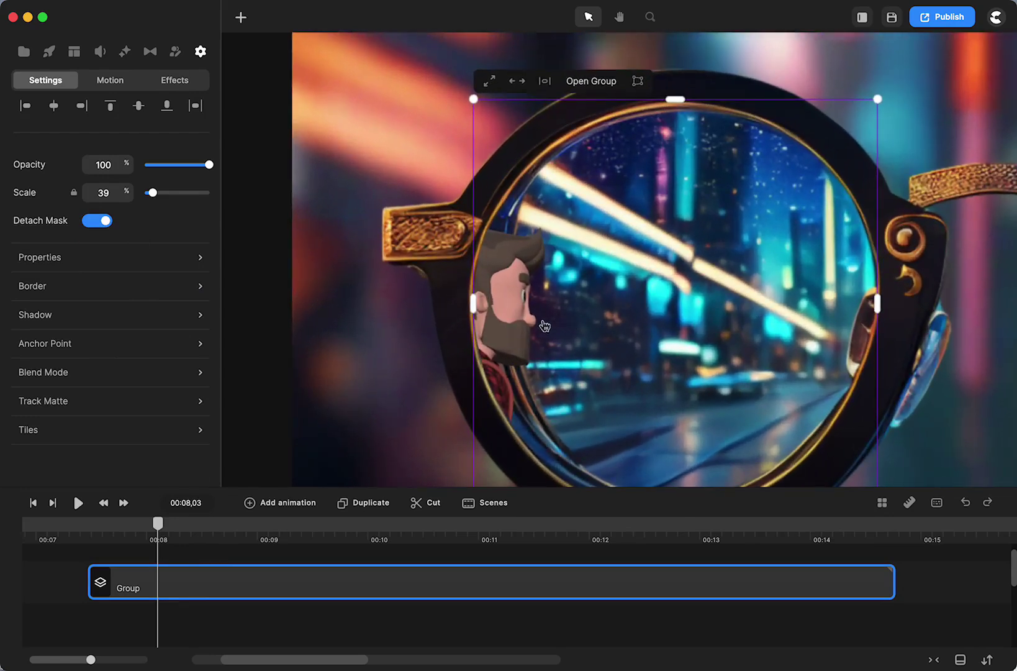
{"action": "left_click_drag", "start_coordinate": [545, 325], "coordinate": [549, 318]}
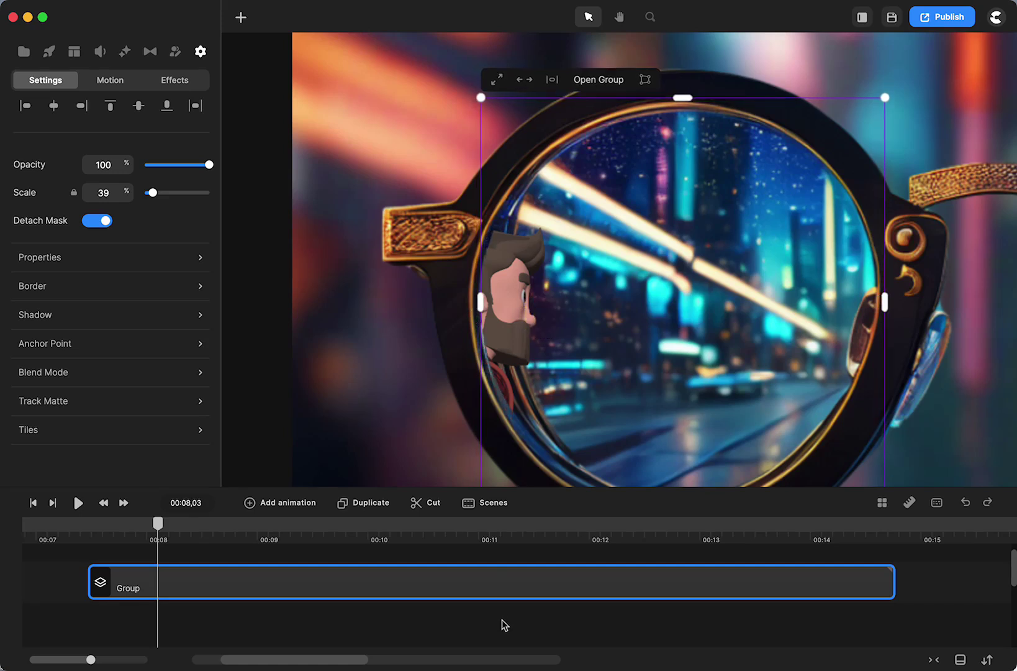
- Reselect the Group and open it to edit Tom inside
{"action": "left_click", "coordinate": [62, 604]}
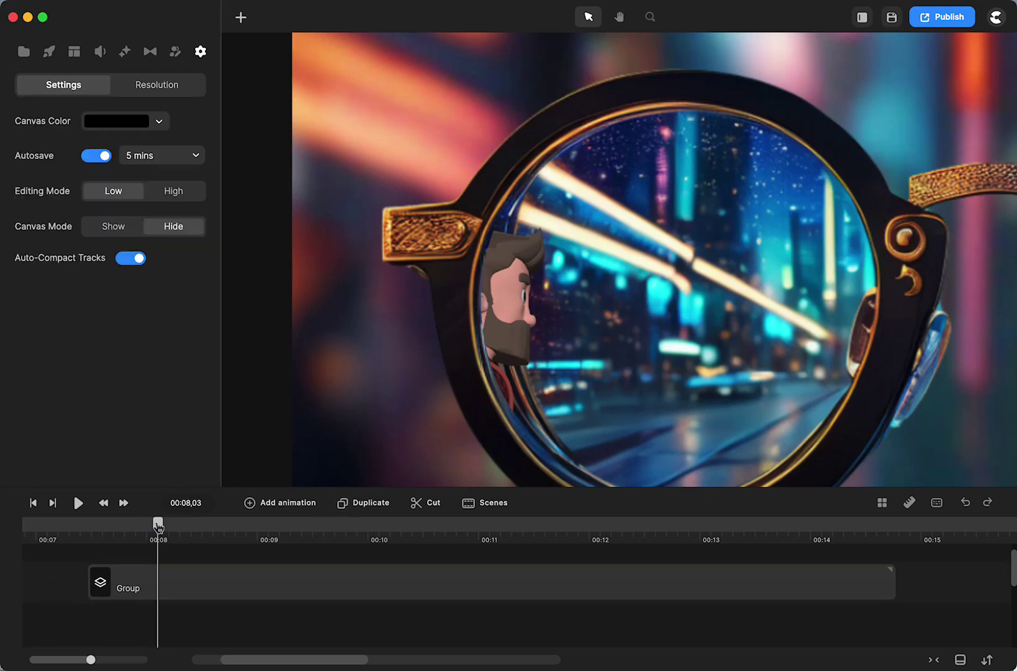
{"action": "left_click", "coordinate": [221, 583]}
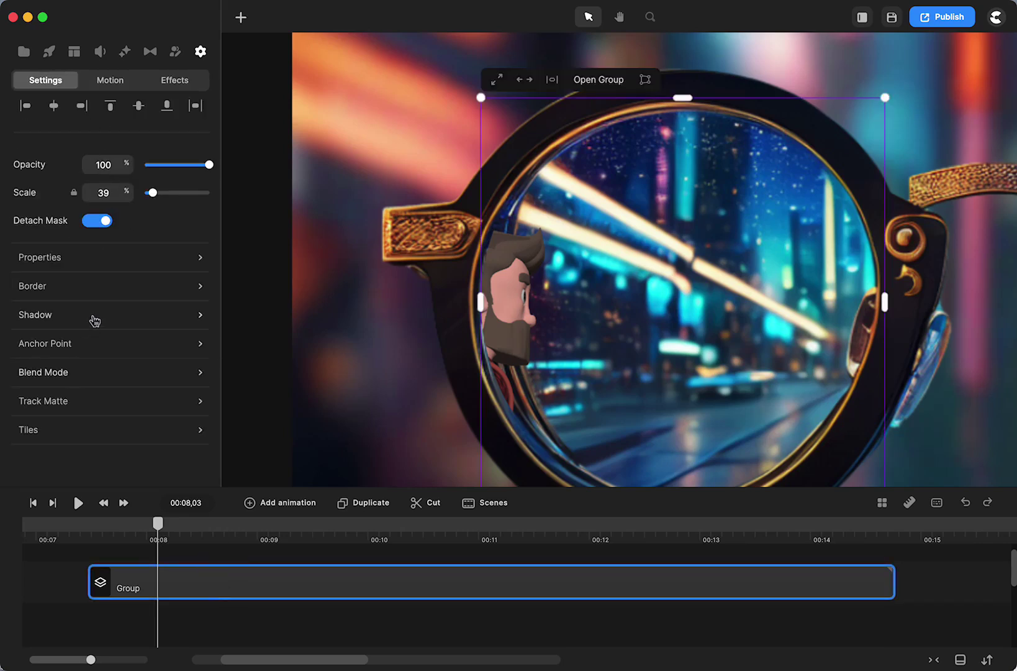
{"action": "left_click", "coordinate": [593, 84]}
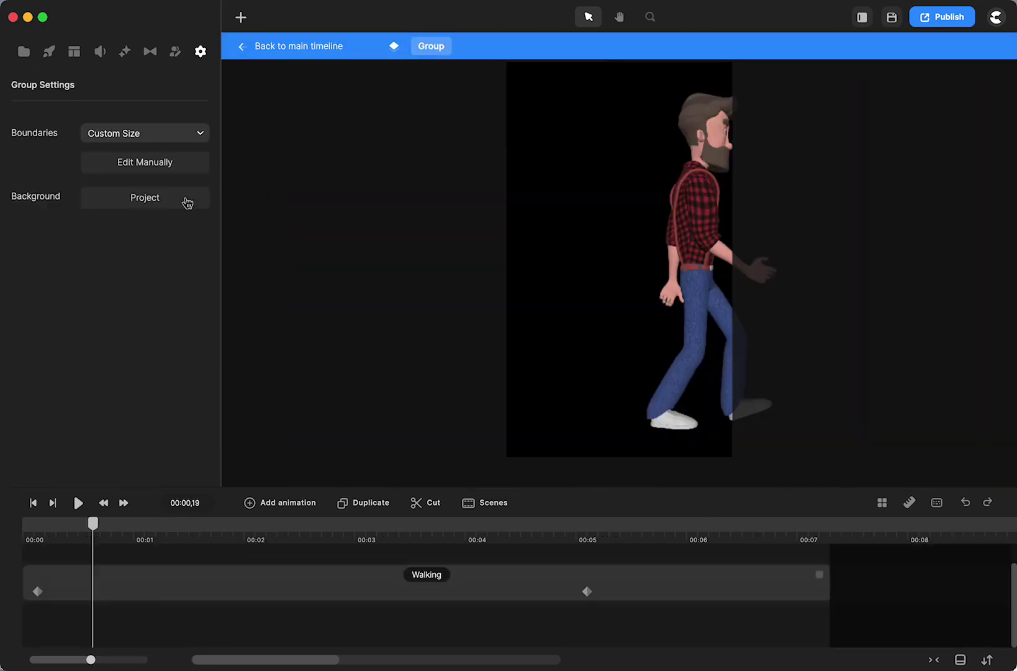
- Give Tom the Medium Hair hairstyle after trying Curly Top, then go back to the main timeline
{"action": "left_click", "coordinate": [700, 119]}
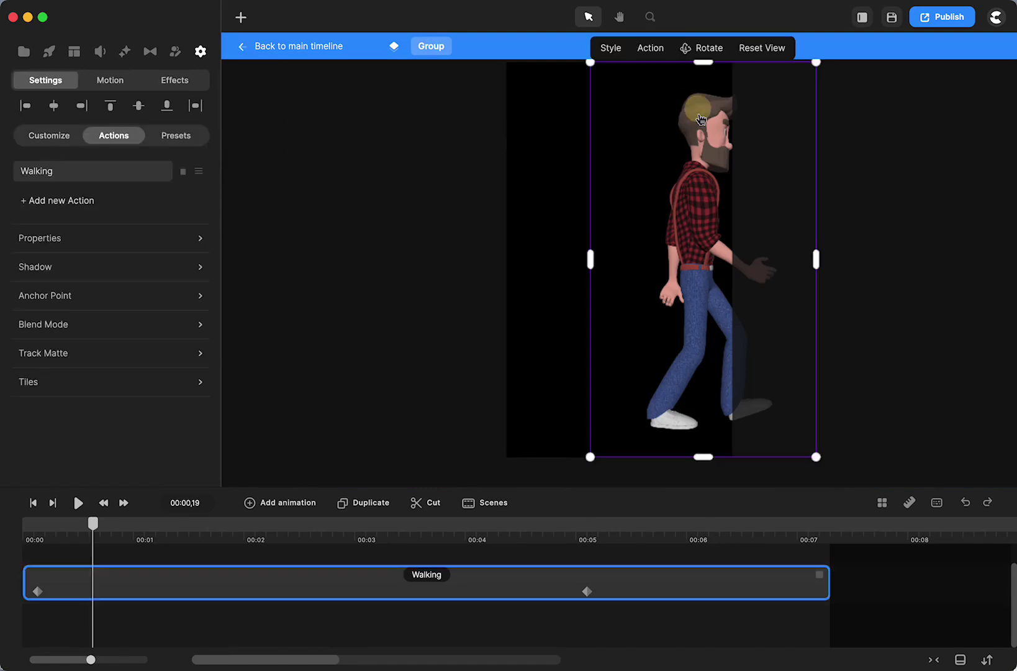
{"action": "left_click", "coordinate": [63, 143]}
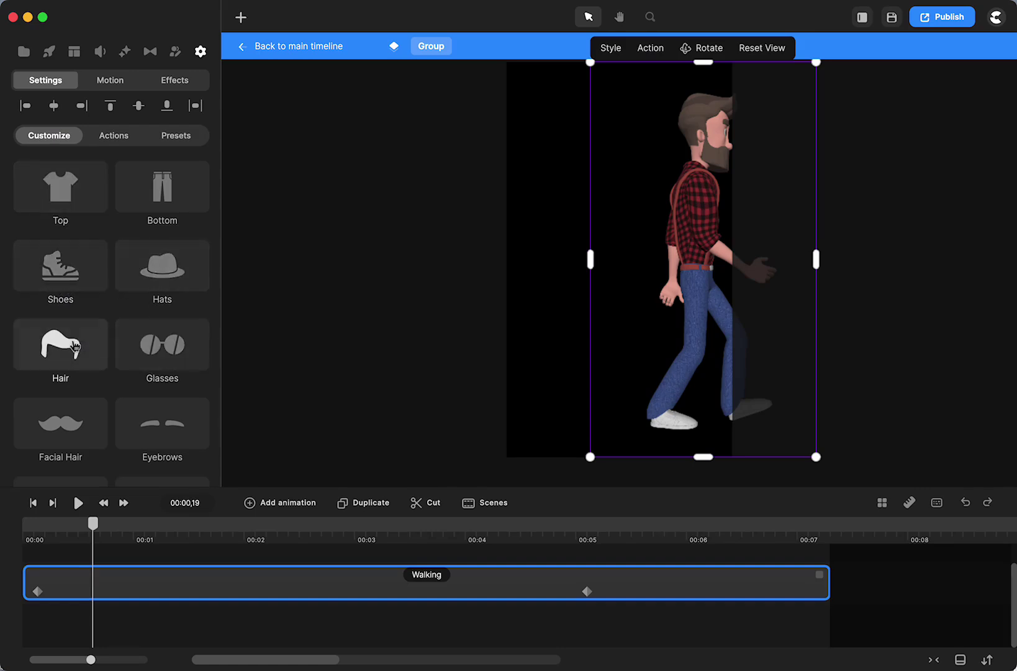
{"action": "left_click", "coordinate": [75, 346]}
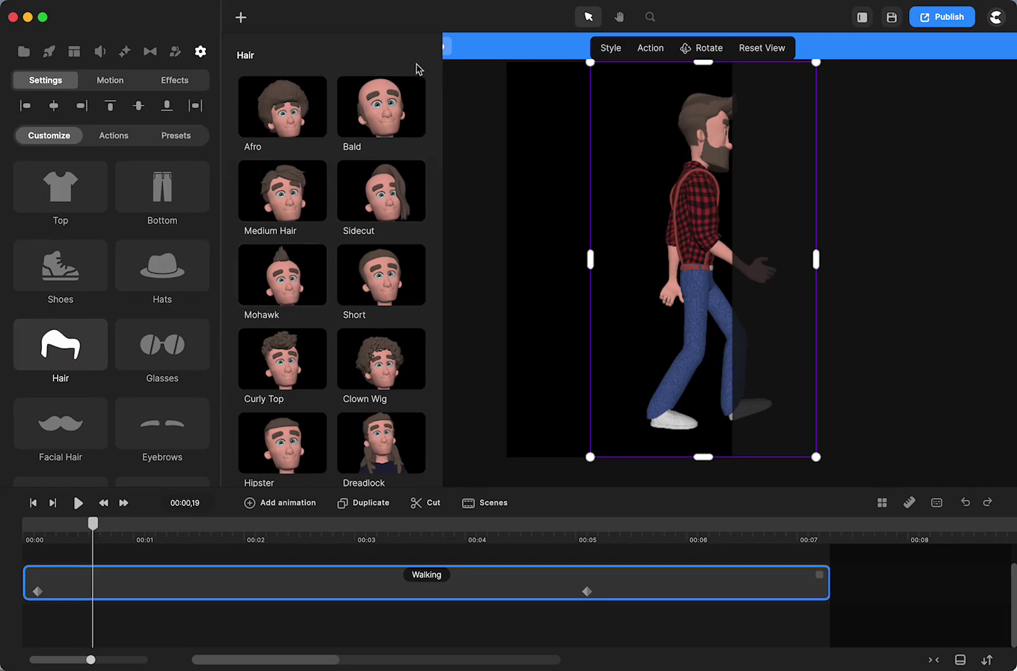
{"action": "scroll", "coordinate": [368, 215], "scroll_direction": "down", "scroll_amount": 4}
{"action": "scroll", "coordinate": [369, 216], "scroll_direction": "down", "scroll_amount": 1}
{"action": "scroll", "coordinate": [331, 306], "scroll_direction": "up", "scroll_amount": 3}
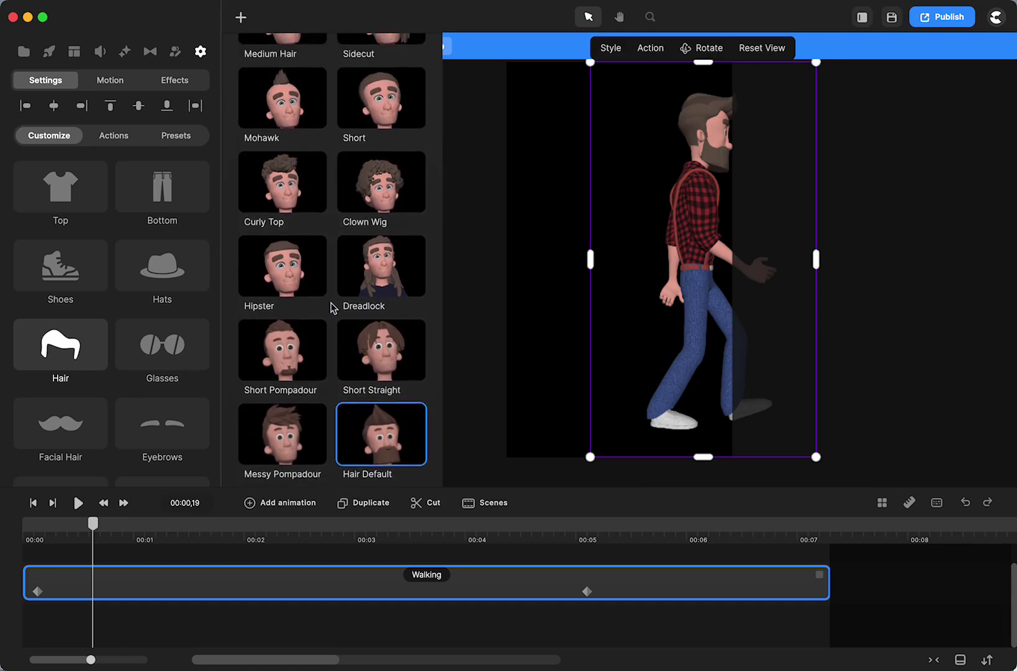
{"action": "scroll", "coordinate": [331, 307], "scroll_direction": "up", "scroll_amount": 1}
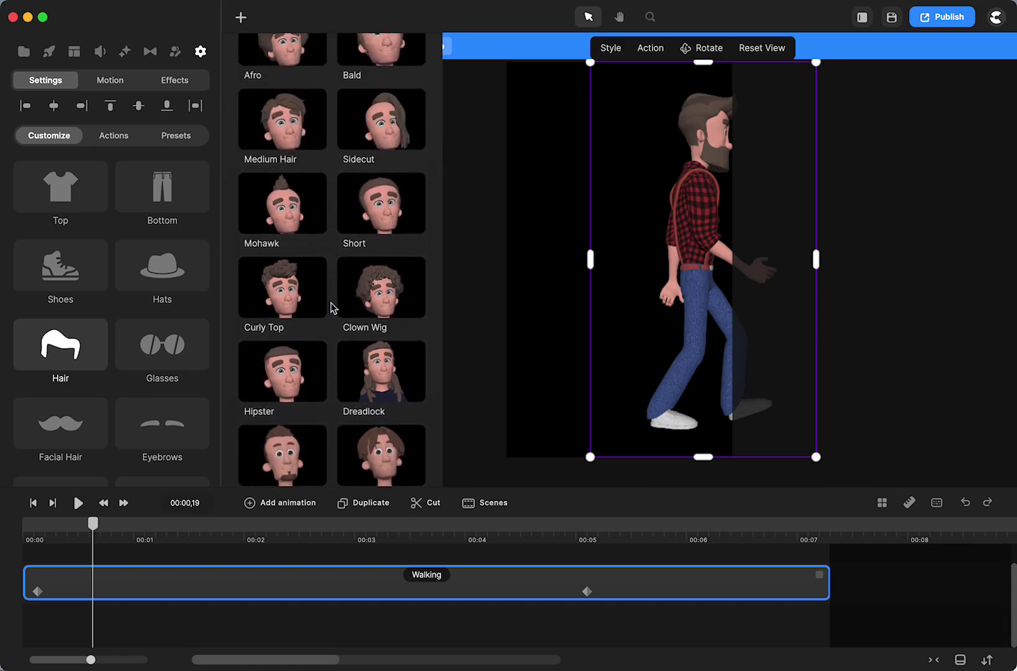
{"action": "left_click", "coordinate": [299, 297]}
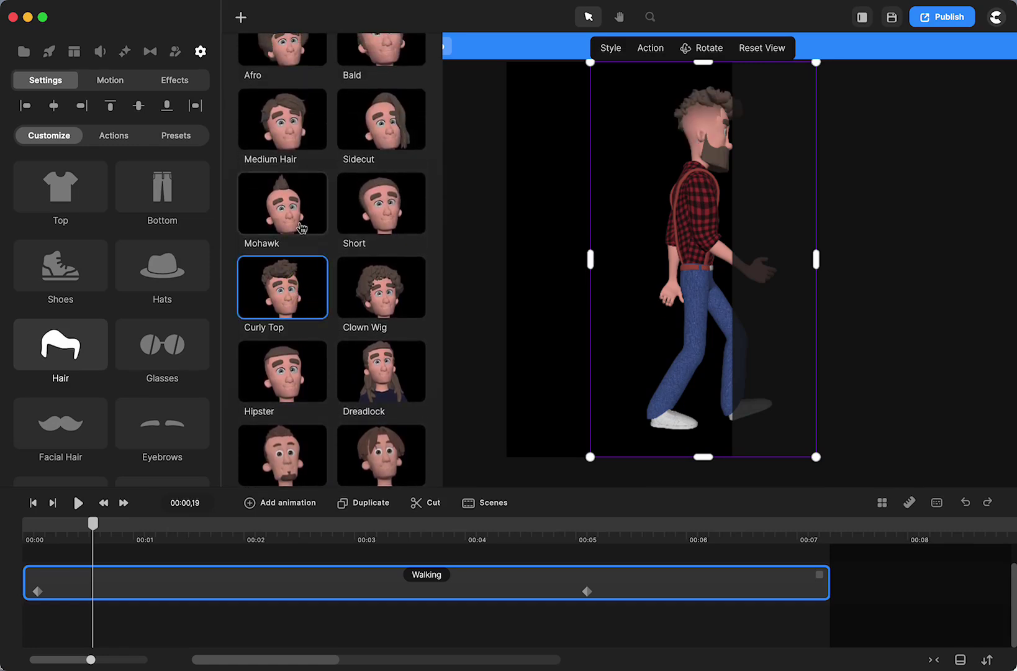
{"action": "scroll", "coordinate": [291, 218], "scroll_direction": "up", "scroll_amount": 2}
{"action": "left_click", "coordinate": [289, 198]}
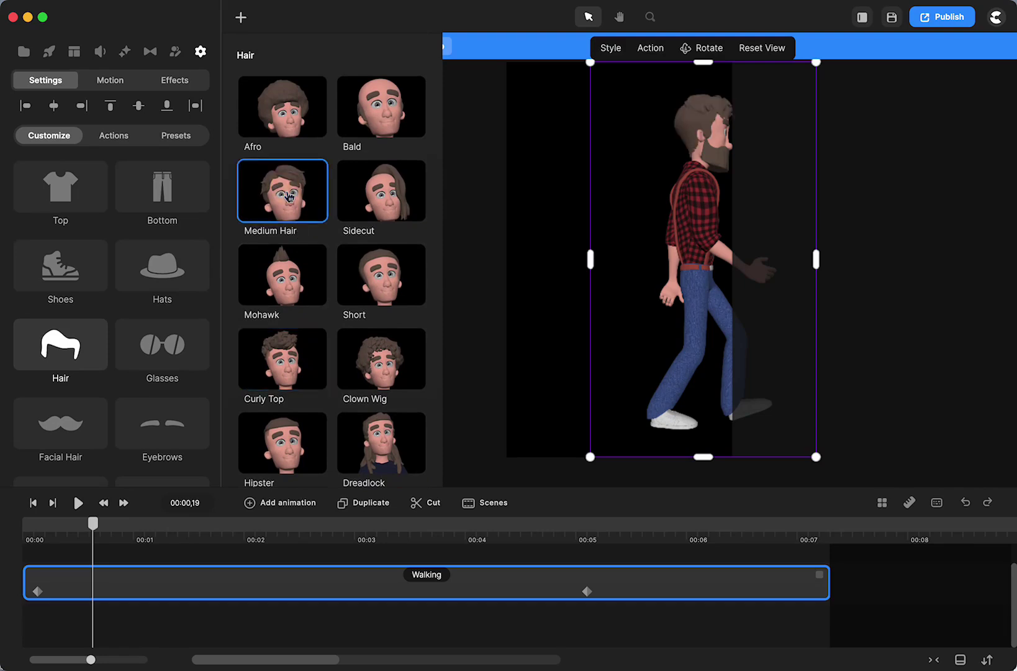
{"action": "double_click", "coordinate": [467, 124]}
{"action": "left_click", "coordinate": [290, 45]}
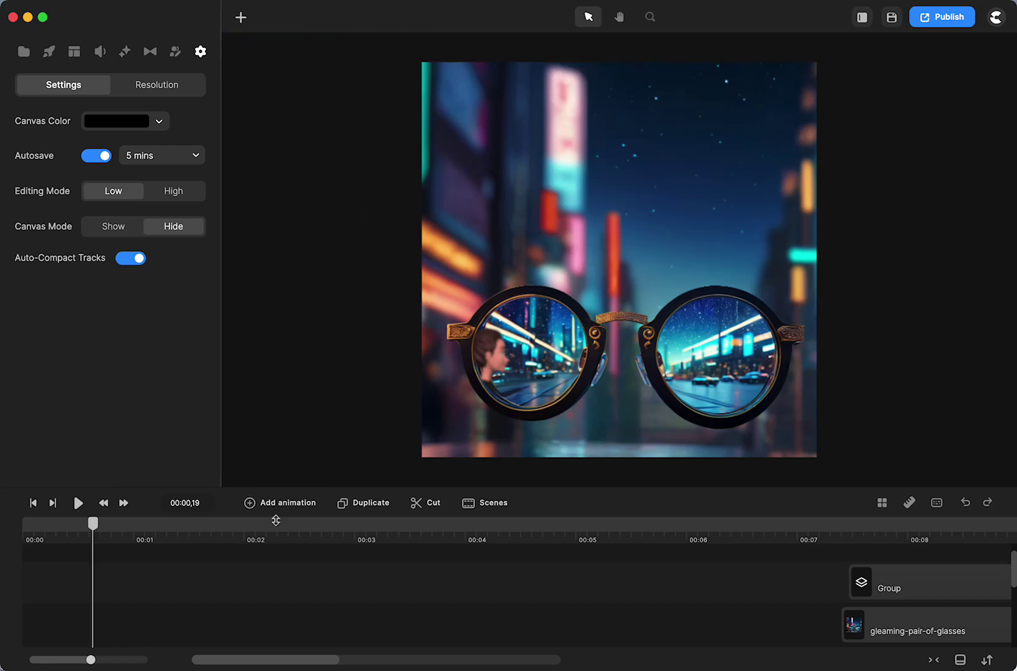
{"action": "scroll", "coordinate": [580, 357], "scroll_direction": "up", "scroll_amount": 5}
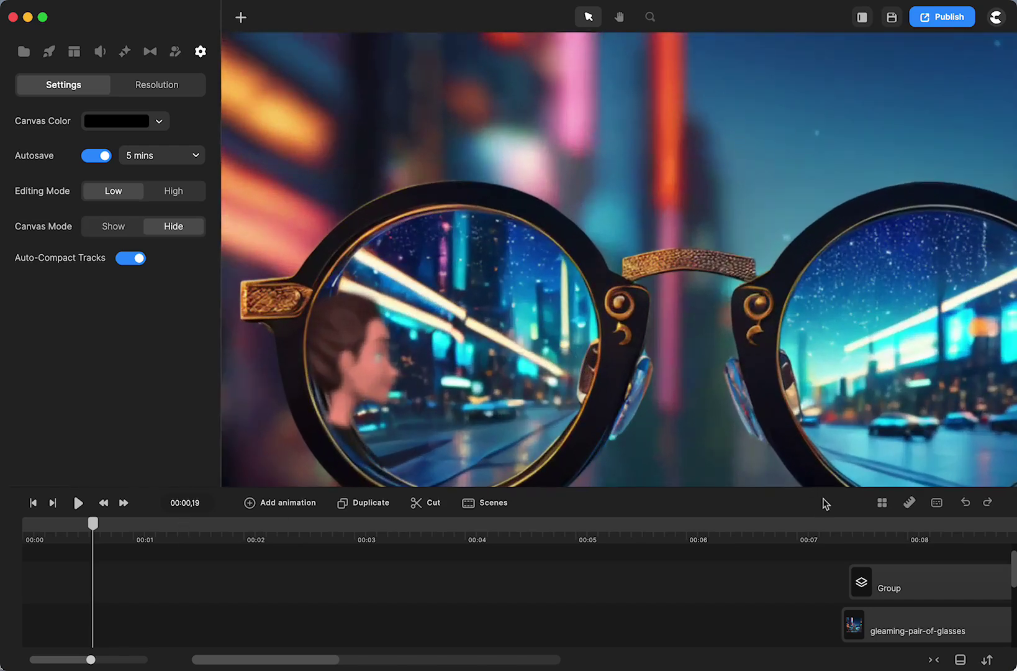
{"action": "left_click", "coordinate": [861, 525]}
{"action": "scroll", "coordinate": [681, 594], "scroll_direction": "right", "scroll_amount": 8}
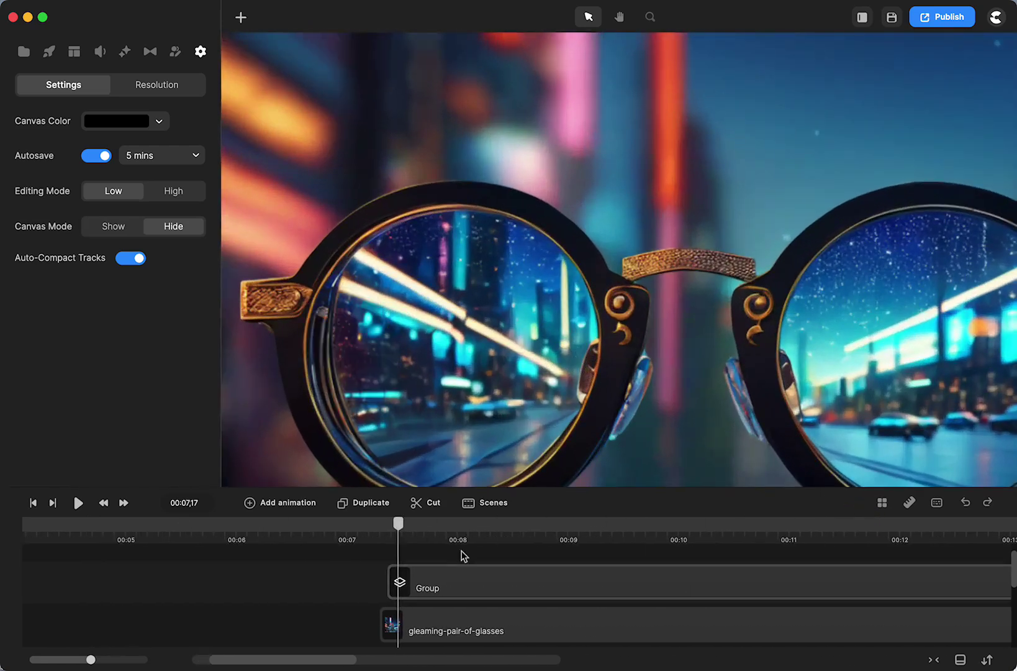
{"action": "left_click_drag", "start_coordinate": [399, 524], "coordinate": [468, 534]}
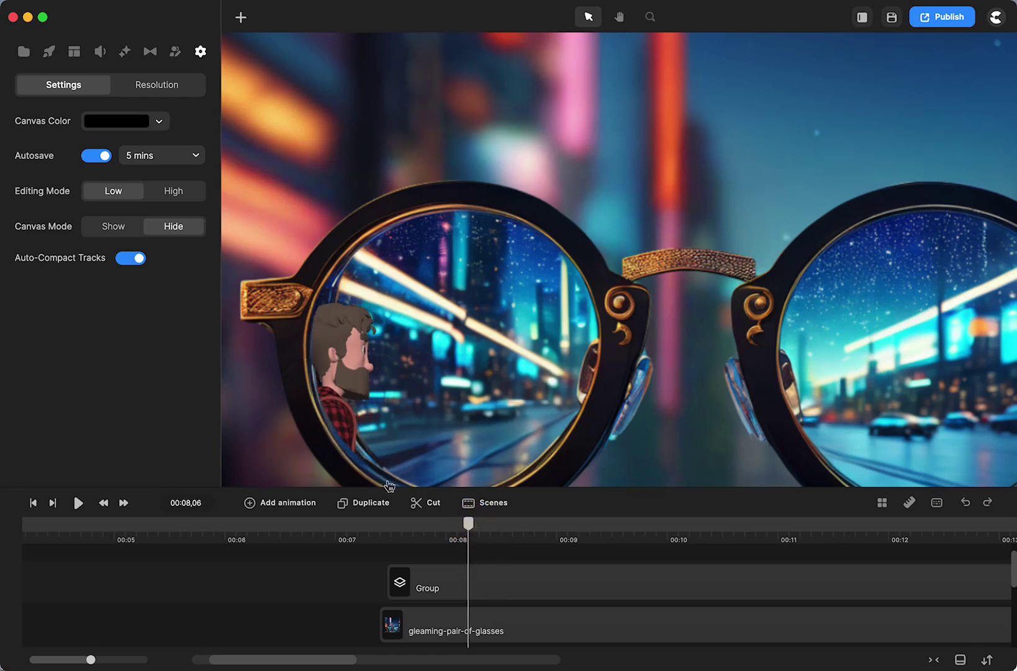
{"action": "left_click_drag", "start_coordinate": [469, 524], "coordinate": [442, 524]}
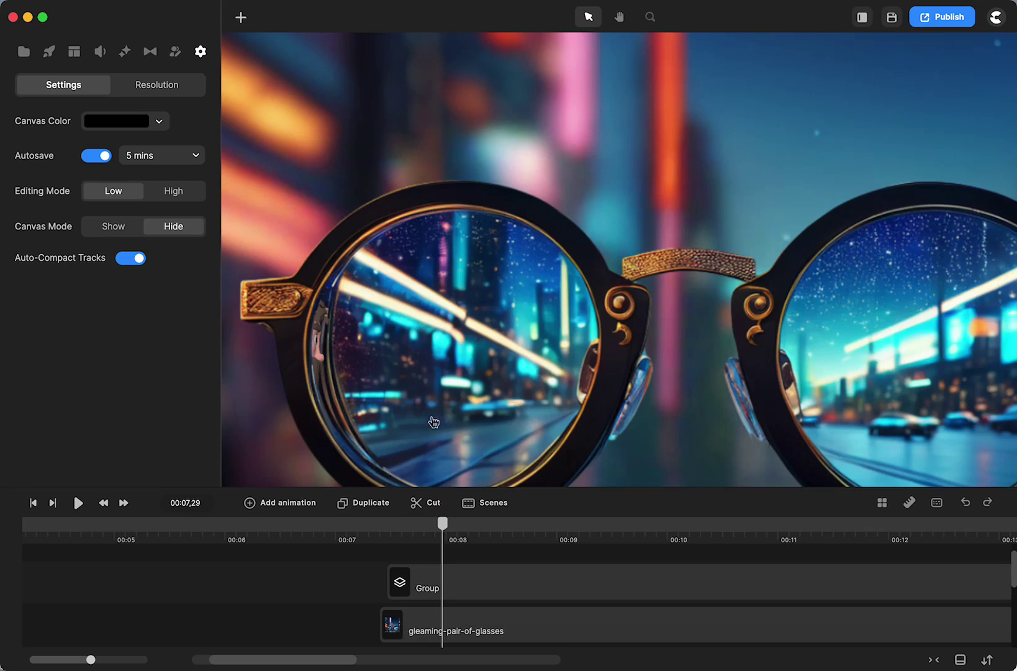
{"action": "key", "text": "space"}
{"action": "left_click_drag", "start_coordinate": [652, 422], "coordinate": [683, 352]}
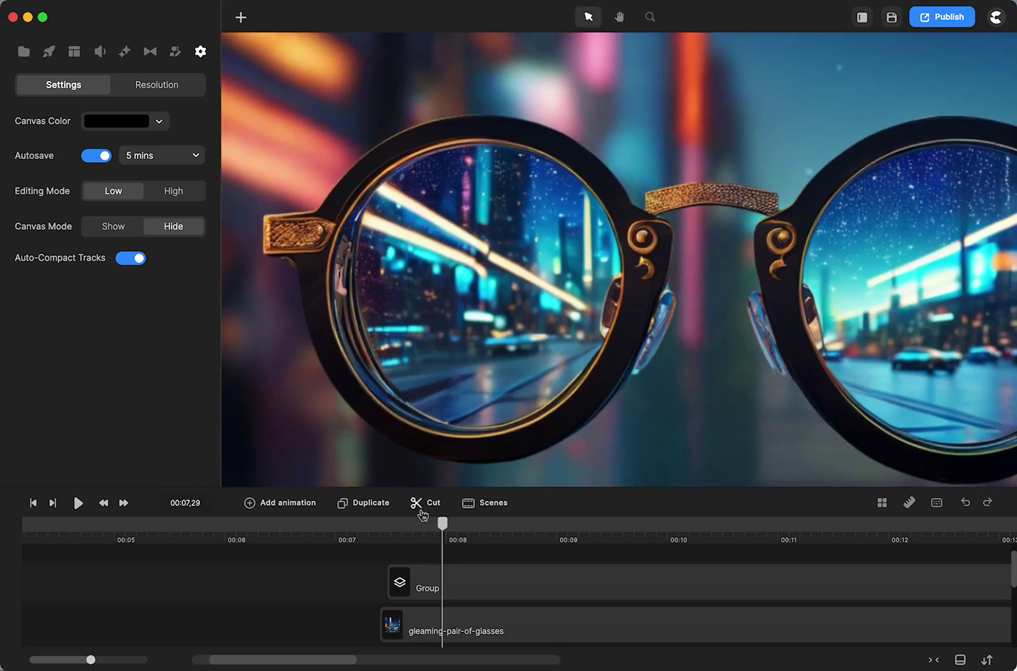
{"action": "left_click_drag", "start_coordinate": [442, 524], "coordinate": [594, 536]}
- Nudge the character Group a few pixels on the canvas and scrub to about 00:08,24 to review
{"action": "left_click", "coordinate": [486, 596]}
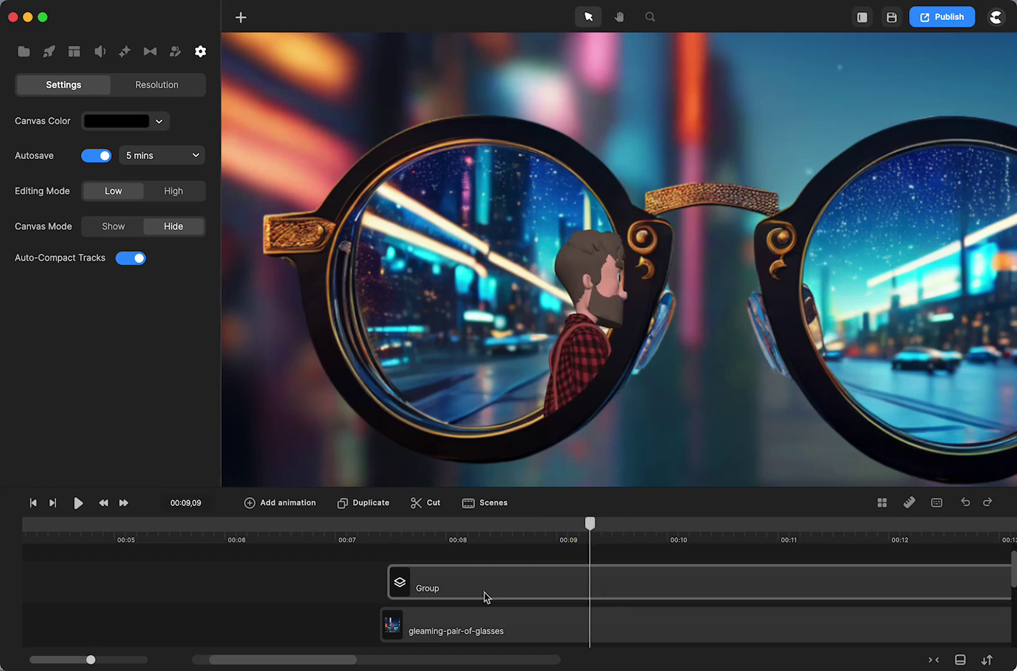
{"action": "left_click", "coordinate": [485, 596]}
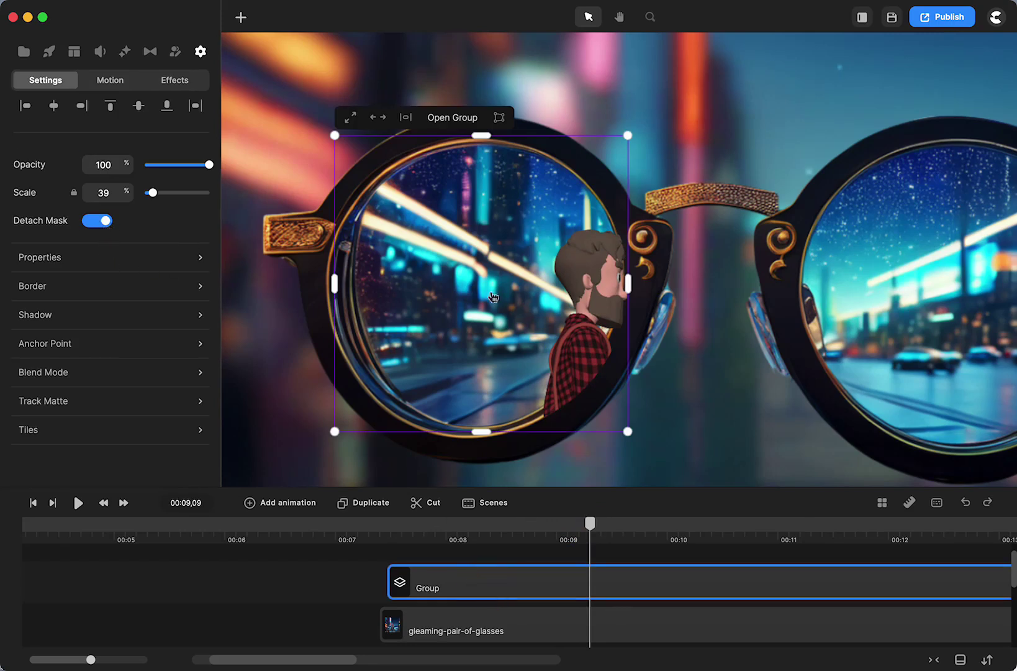
{"action": "mouse_move", "coordinate": [591, 328]}
{"action": "left_mouse_down"}
{"action": "mouse_move", "coordinate": [581, 322]}
{"action": "mouse_move", "coordinate": [591, 306]}
{"action": "left_mouse_up"}
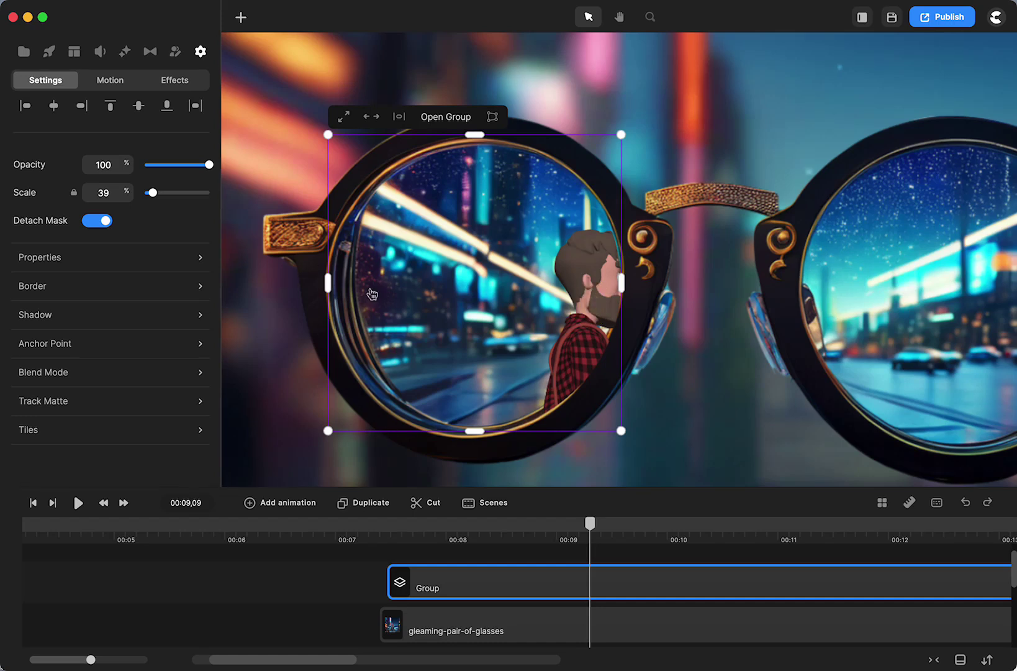
{"action": "left_click", "coordinate": [319, 593]}
{"action": "left_click_drag", "start_coordinate": [590, 526], "coordinate": [493, 560]}
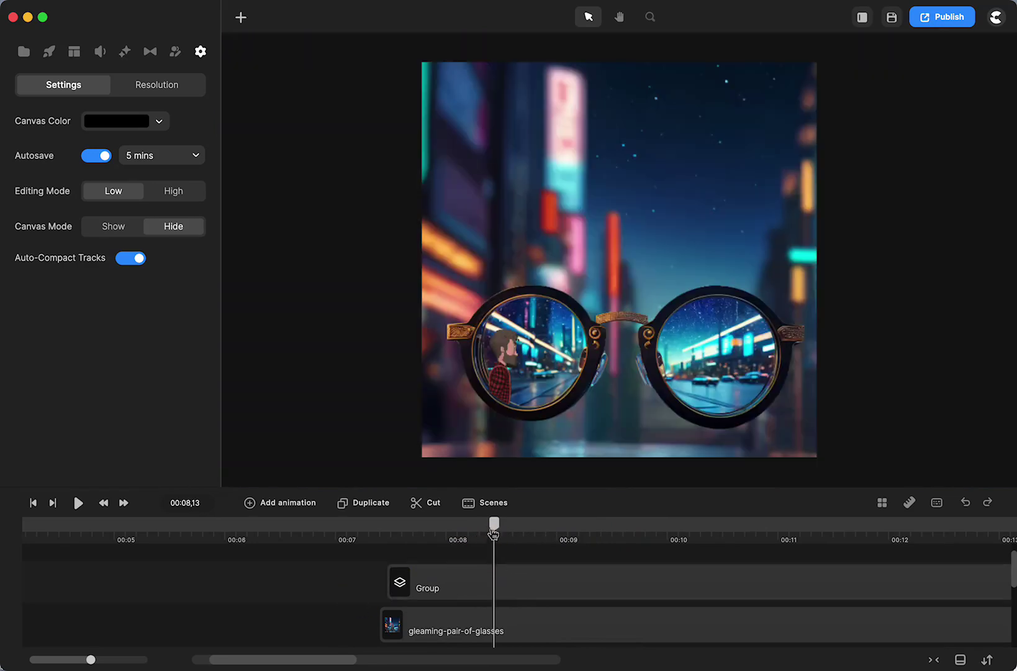
{"action": "left_click_drag", "start_coordinate": [494, 527], "coordinate": [595, 548]}
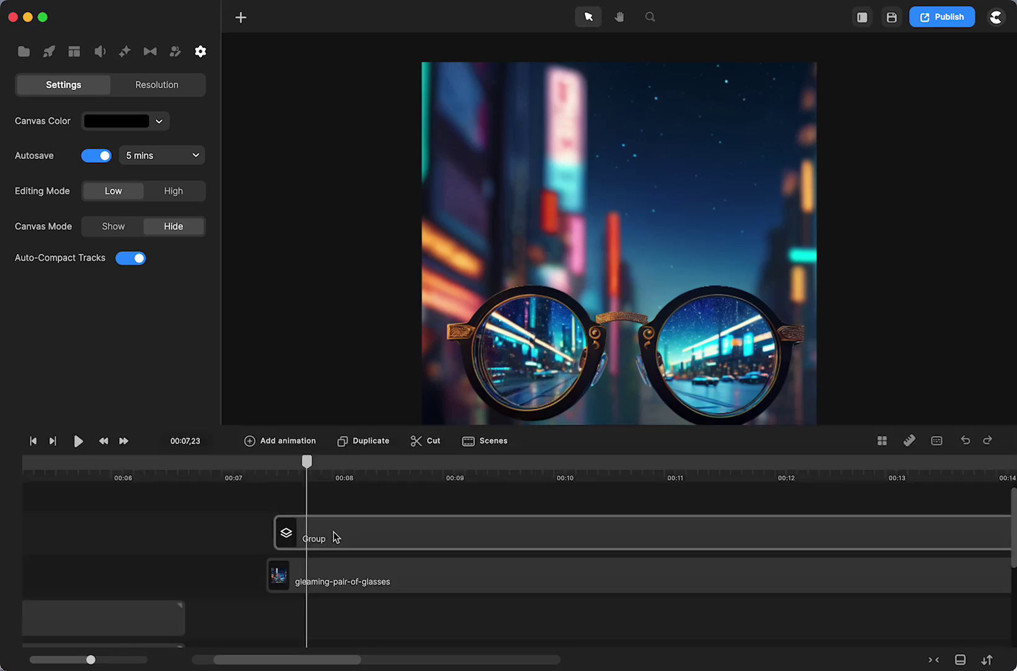
- Enlarge the canvas preview and scrub to 00:08,15 with the Group clip selected
{"action": "left_click", "coordinate": [266, 527]}
{"action": "scroll", "coordinate": [272, 536], "scroll_direction": "up", "scroll_amount": 1}
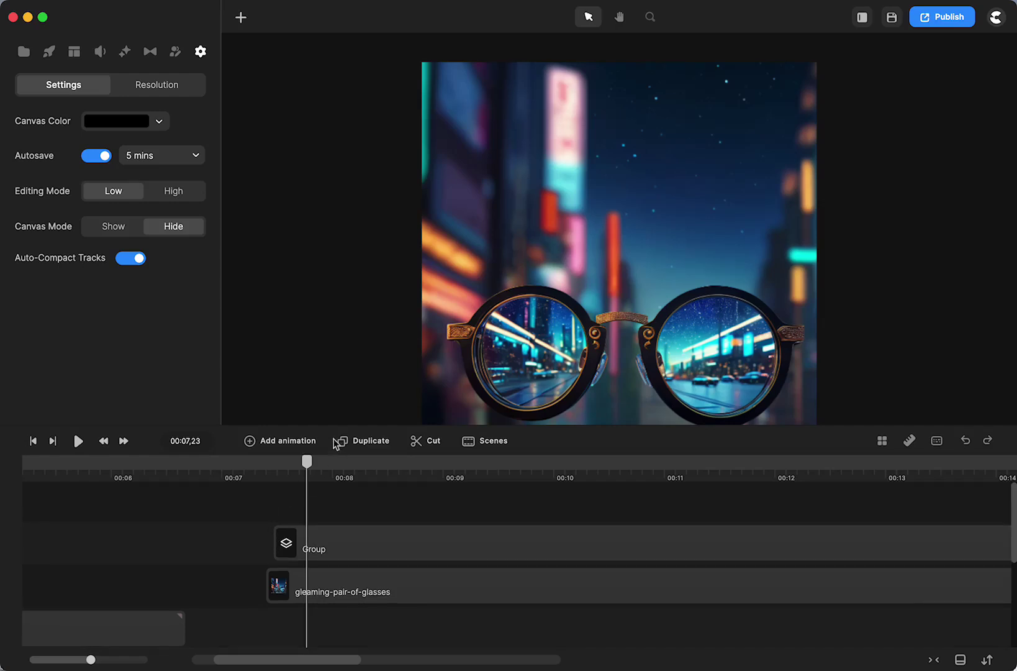
{"action": "left_click_drag", "start_coordinate": [328, 426], "coordinate": [491, 482]}
{"action": "left_click", "coordinate": [289, 563]}
{"action": "left_click", "coordinate": [457, 560]}
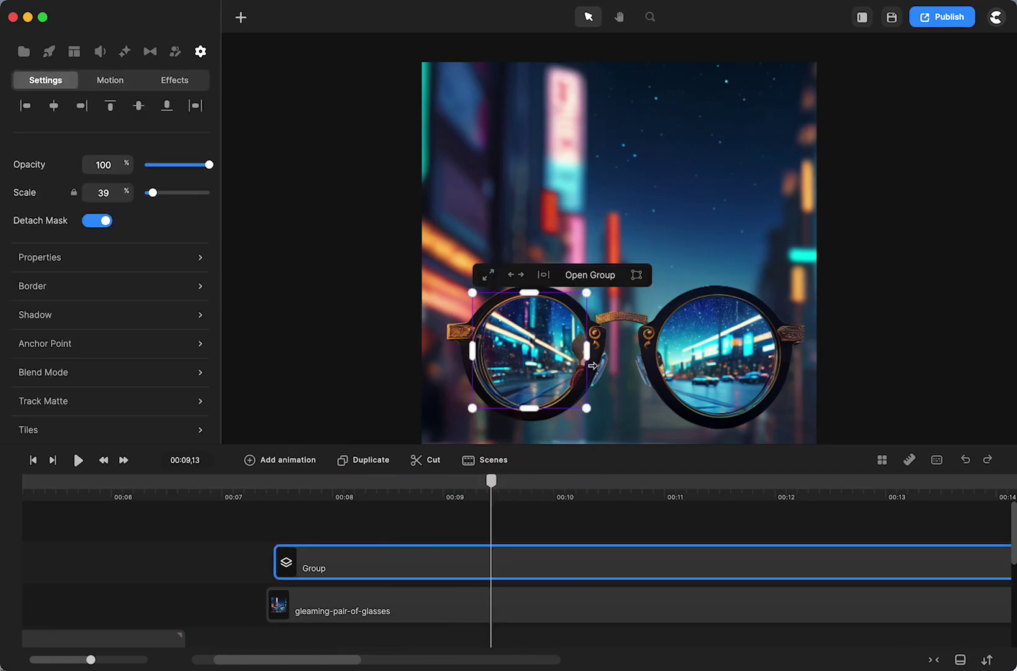
{"action": "left_click", "coordinate": [419, 535]}
{"action": "left_click_drag", "start_coordinate": [491, 489], "coordinate": [349, 520]}
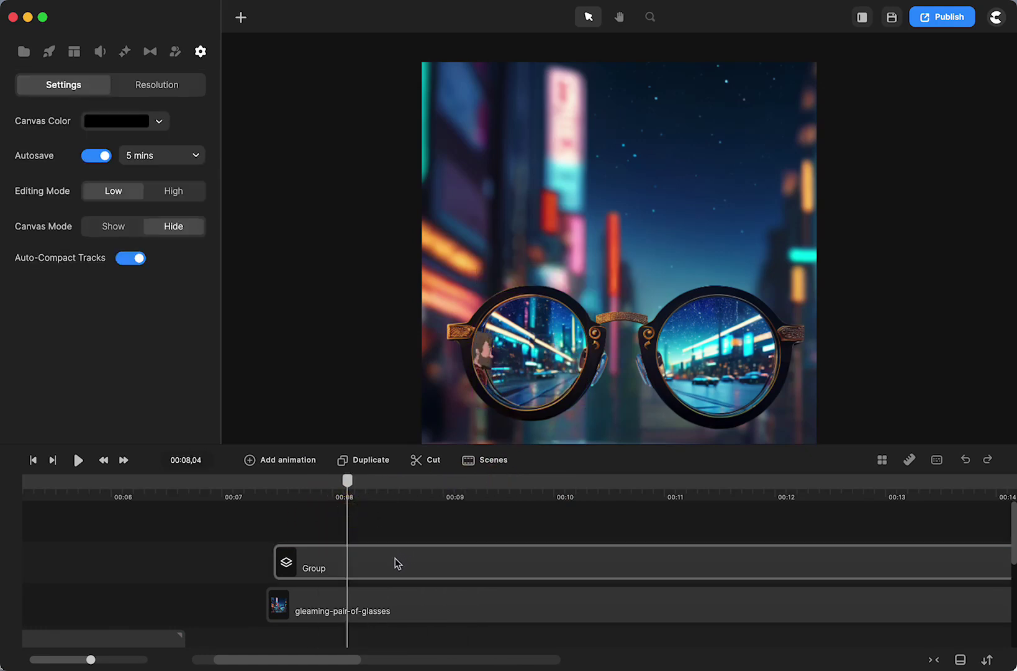
{"action": "left_click", "coordinate": [395, 558]}
{"action": "left_click_drag", "start_coordinate": [347, 480], "coordinate": [387, 480]}
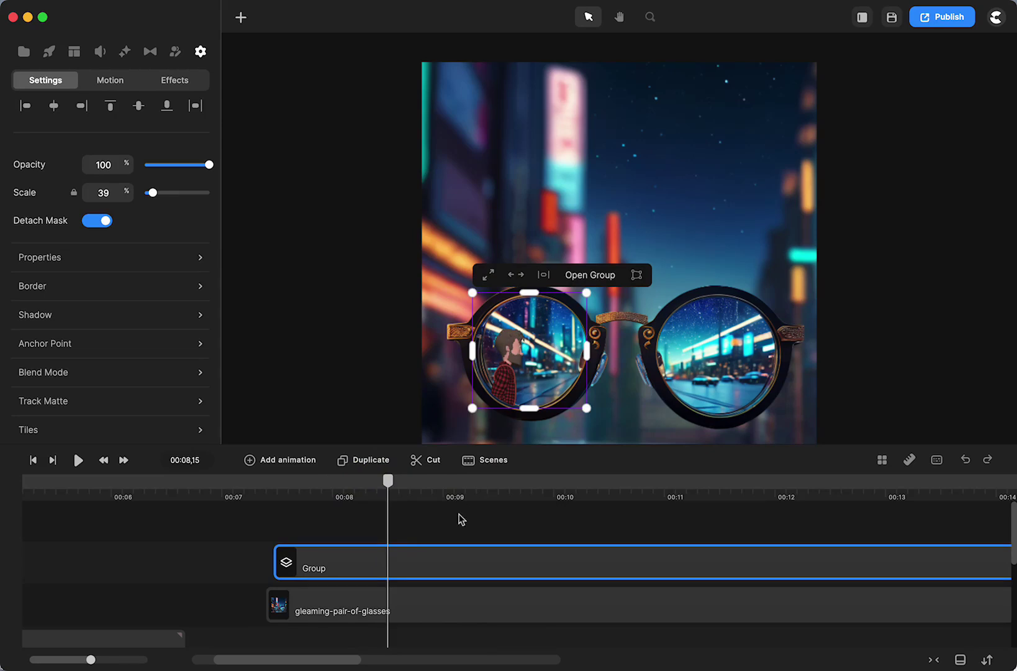
- Duplicate the masked character Group, undoing the first attempt, and select the copy
{"action": "key", "text": "super+d"}
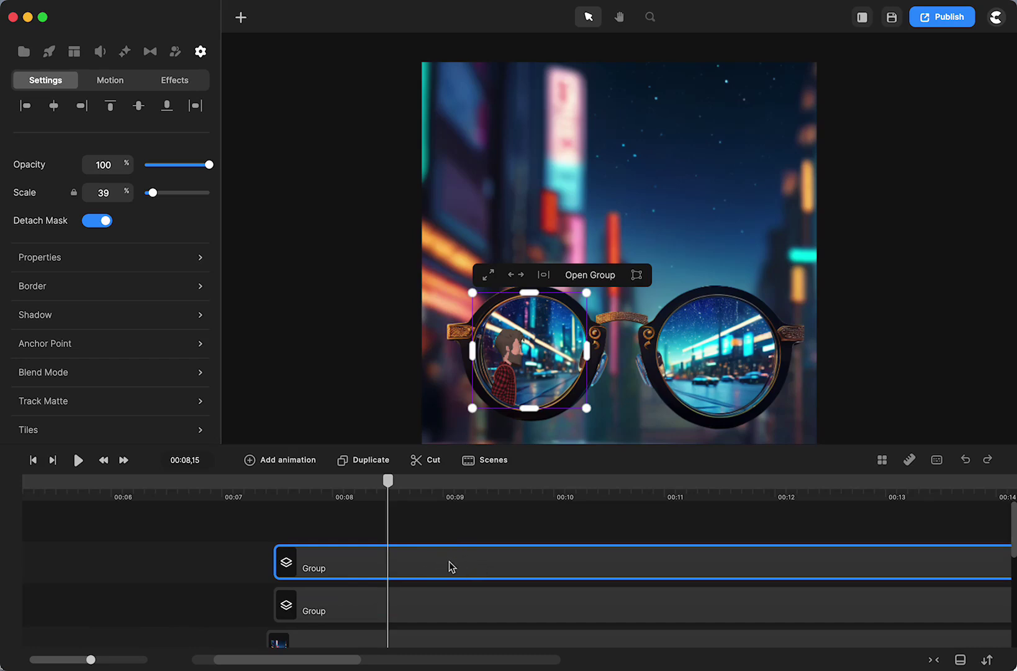
{"action": "key", "text": "super+z"}
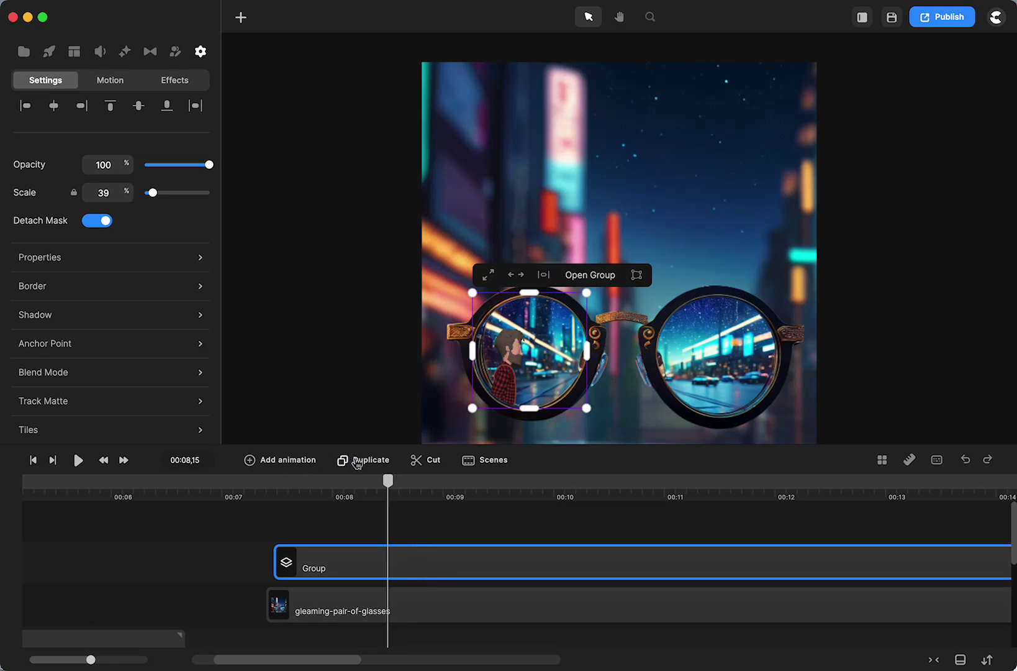
{"action": "left_click", "coordinate": [358, 461]}
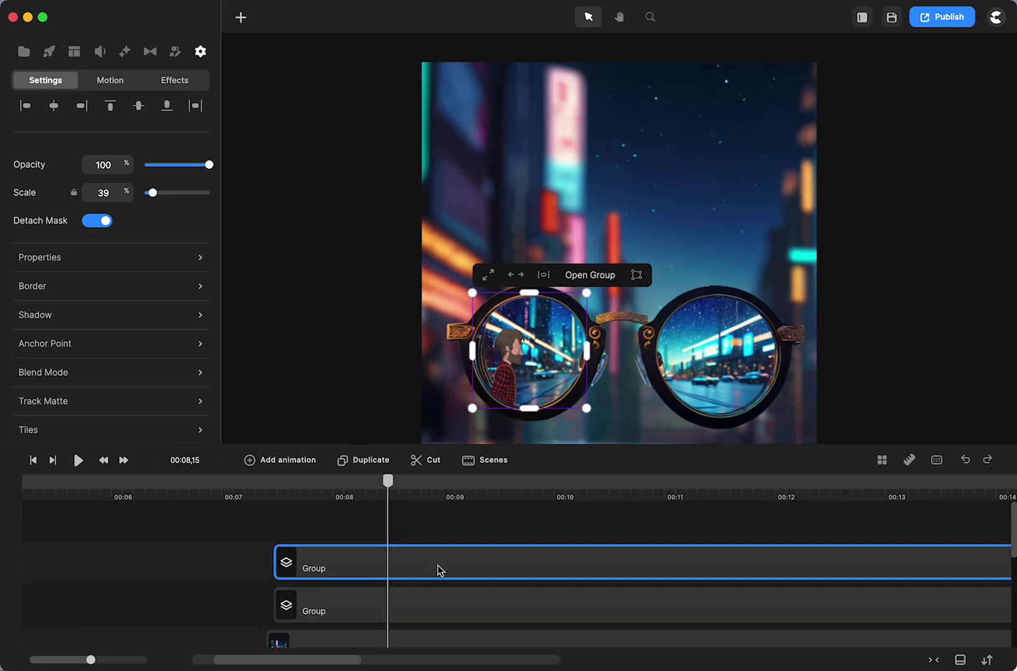
{"action": "left_click", "coordinate": [432, 597]}
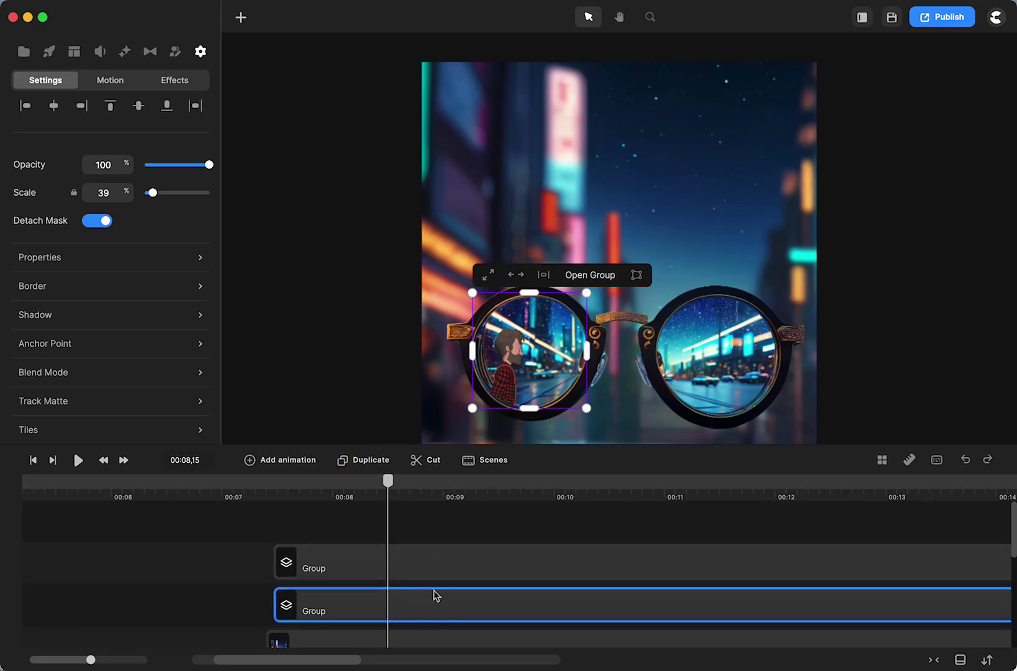
- Check the copy's context menu, select the upper Group and save the project with Cmd+S
{"action": "right_click", "coordinate": [433, 608]}
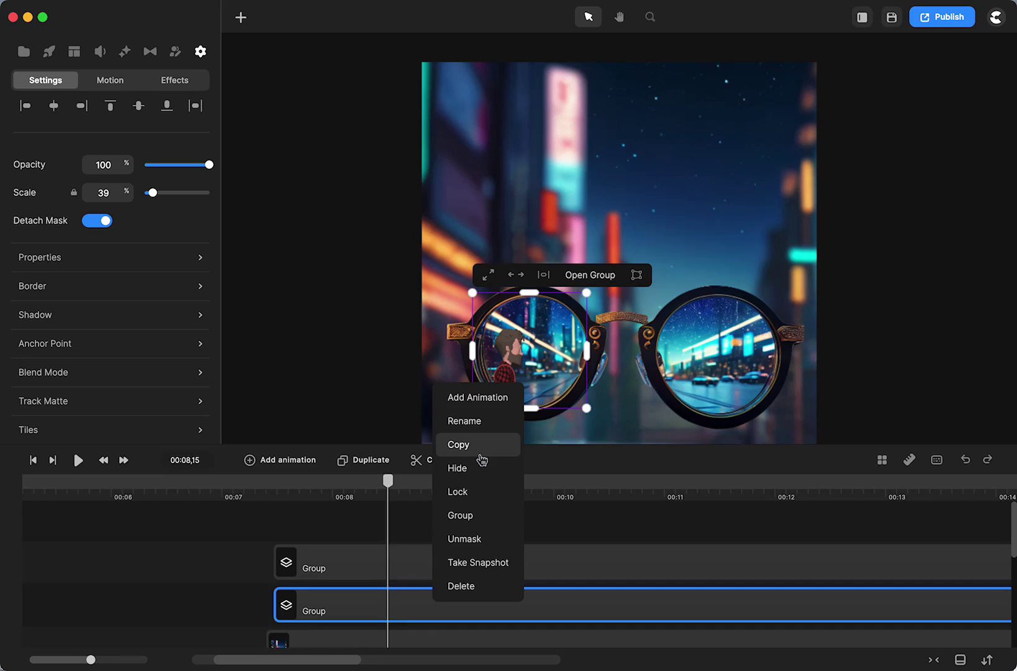
{"action": "left_click", "coordinate": [480, 458]}
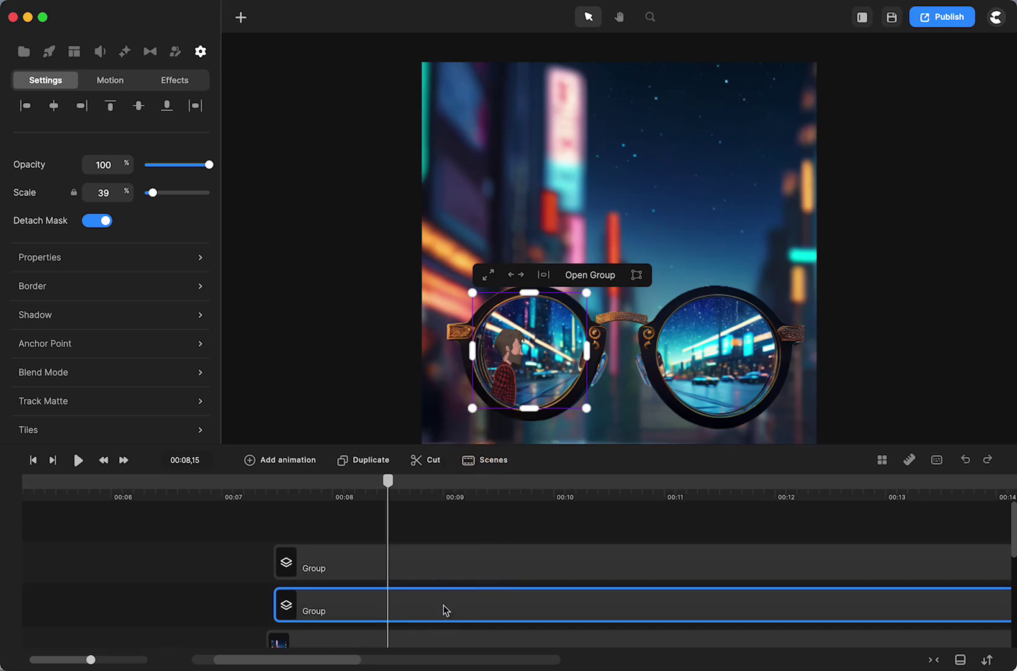
{"action": "right_click", "coordinate": [444, 605]}
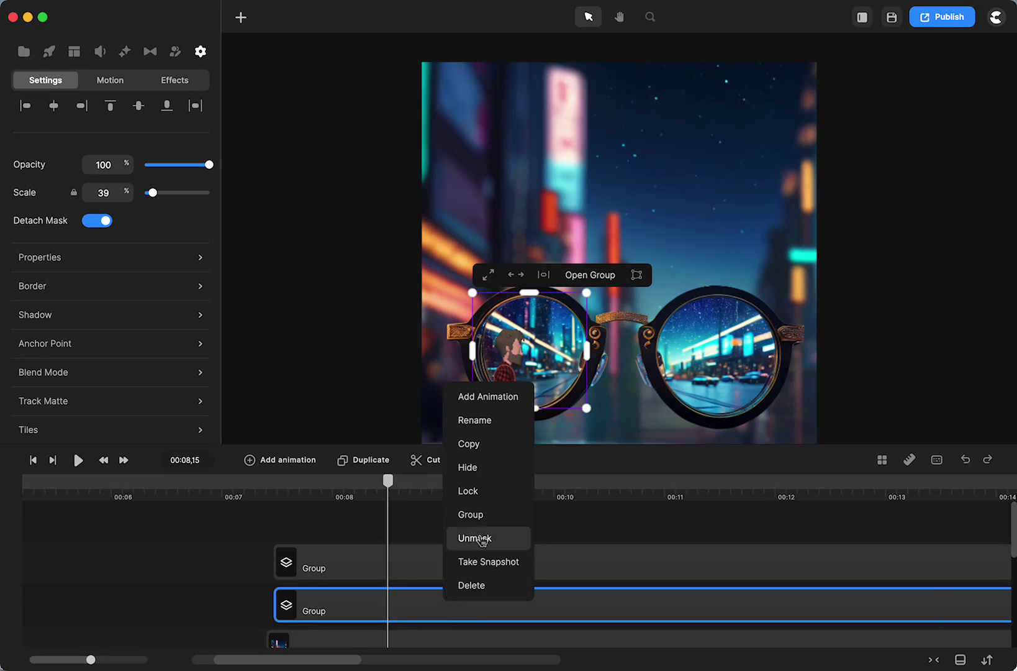
{"action": "left_click", "coordinate": [250, 561]}
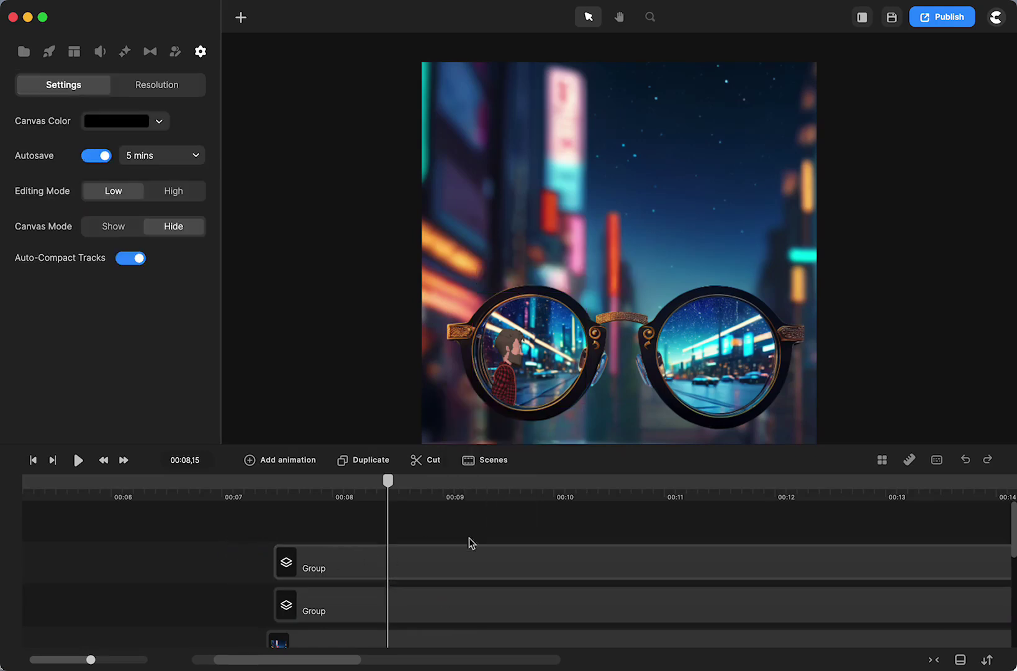
{"action": "left_click", "coordinate": [397, 570]}
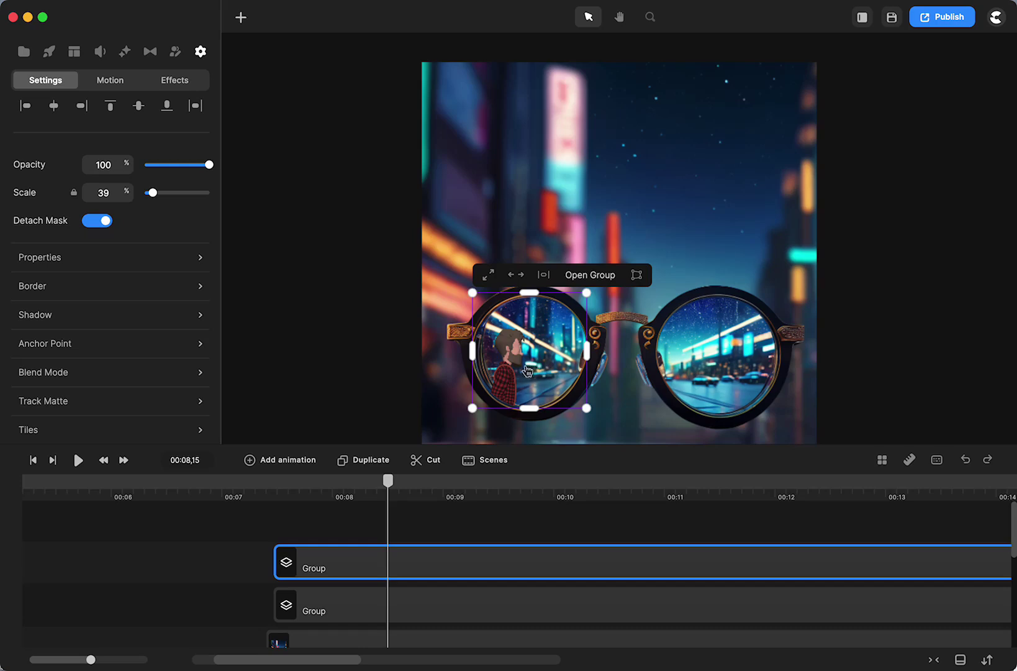
{"action": "key", "text": "super+s"}
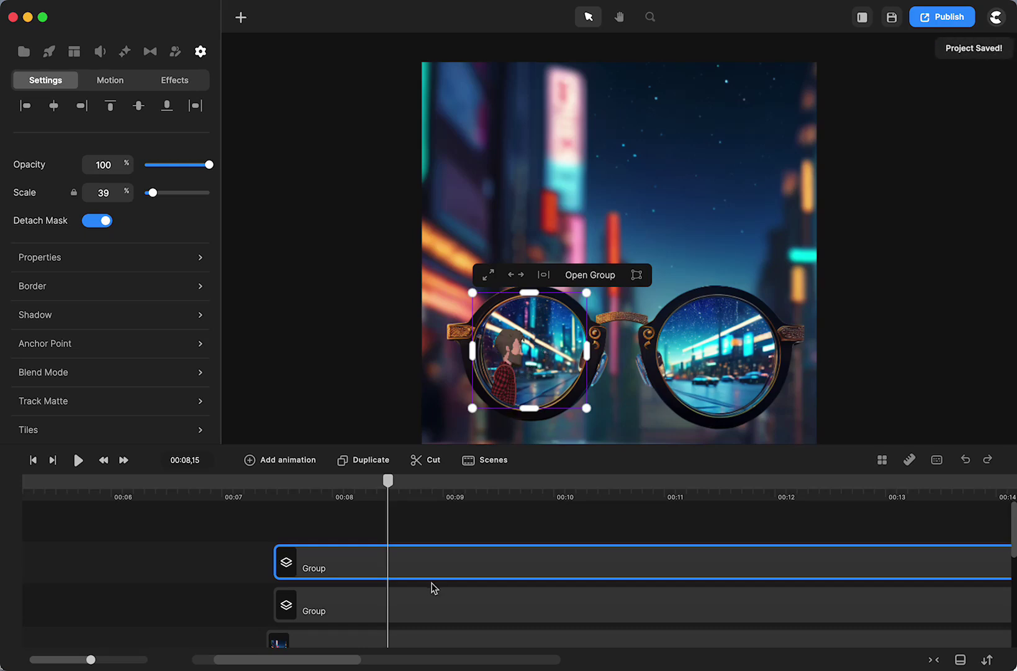
- Rename the lower character Group to 'left'
{"action": "right_click", "coordinate": [421, 607]}
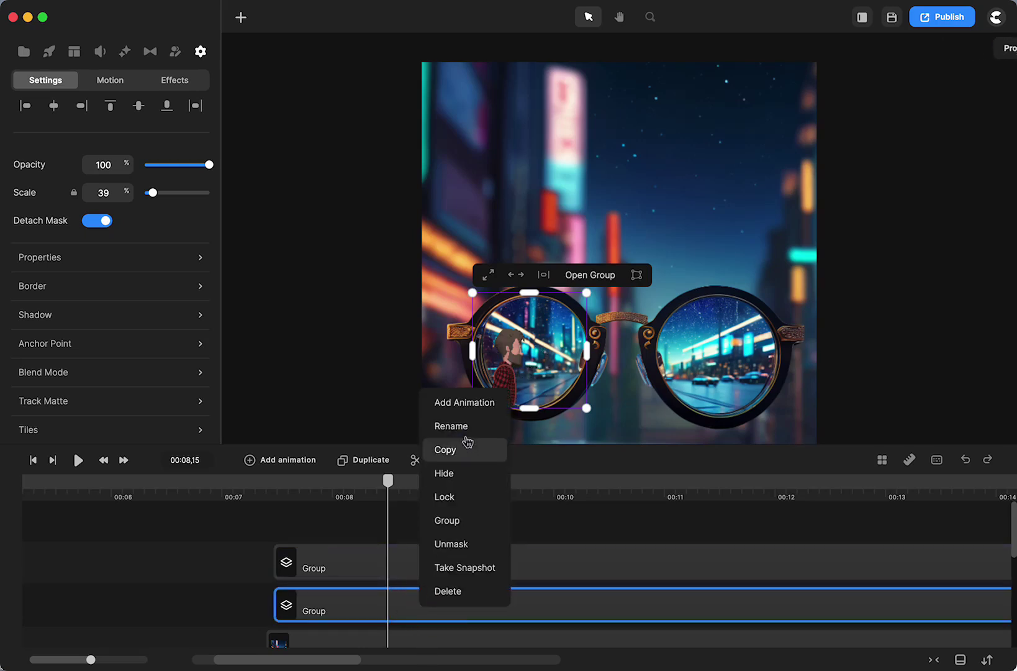
{"action": "left_click", "coordinate": [467, 437]}
{"action": "type", "text": "left"}
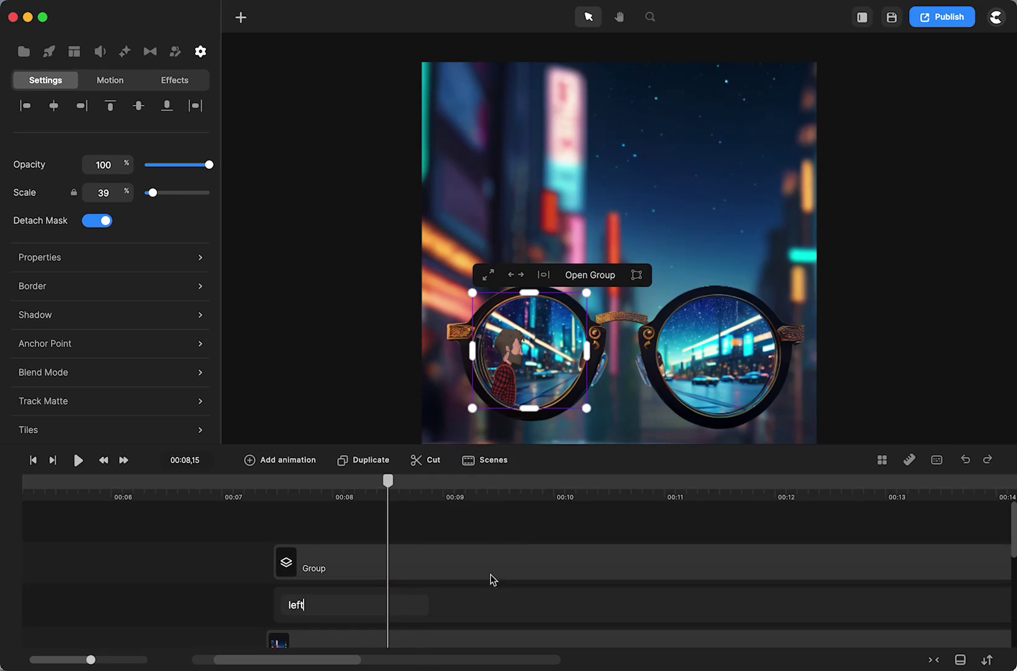
{"action": "left_click", "coordinate": [485, 554]}
- Rename the upper character Group to 'right'
{"action": "right_click", "coordinate": [485, 554]}
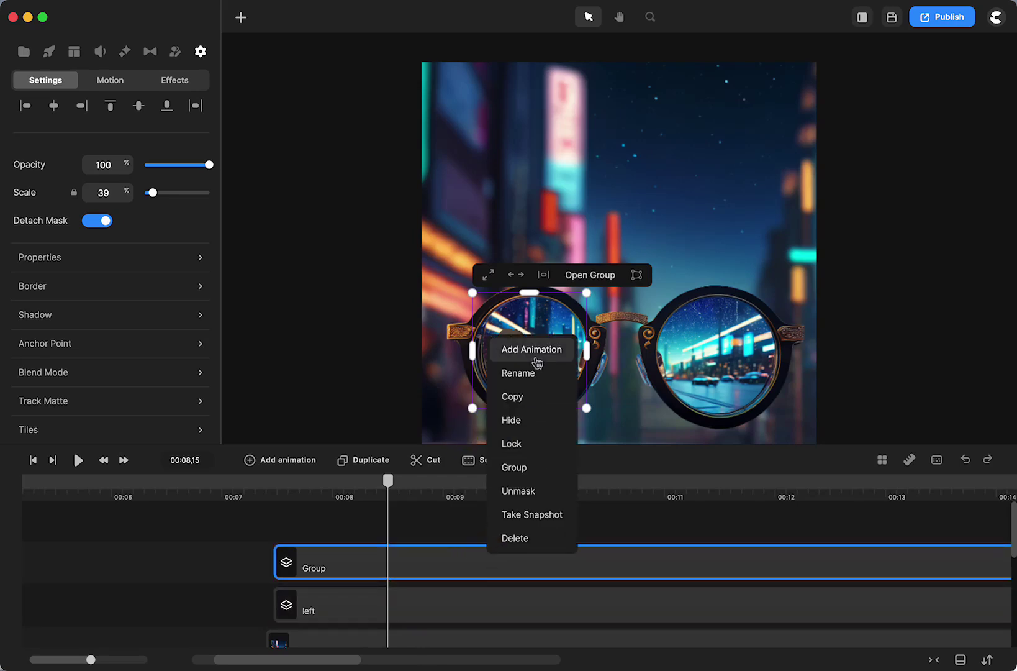
{"action": "left_click", "coordinate": [533, 373]}
{"action": "type", "text": "right"}
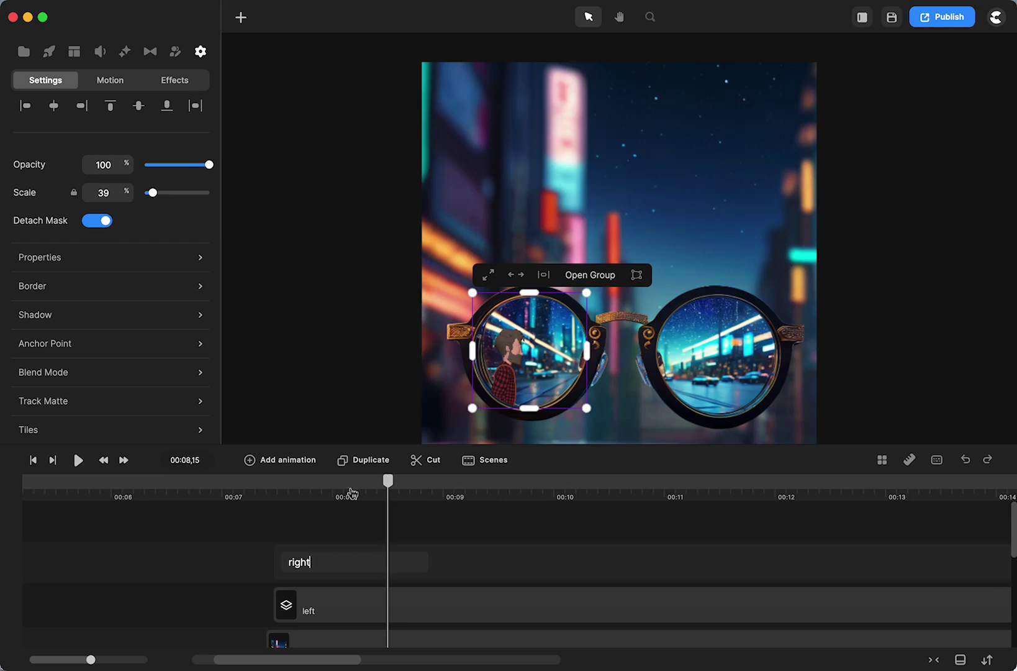
{"action": "left_click", "coordinate": [248, 562]}
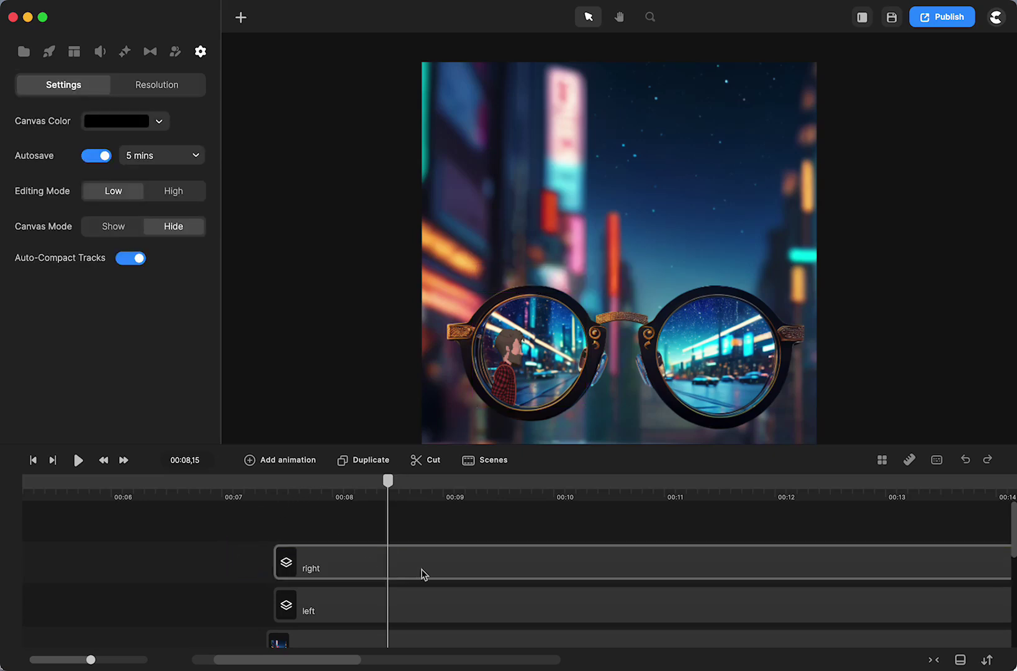
- Drag the 'right' group's character from the left lens into the right lens, then preview at 00:07,18
{"action": "left_click", "coordinate": [422, 570]}
{"action": "left_click_drag", "start_coordinate": [500, 363], "coordinate": [703, 353]}
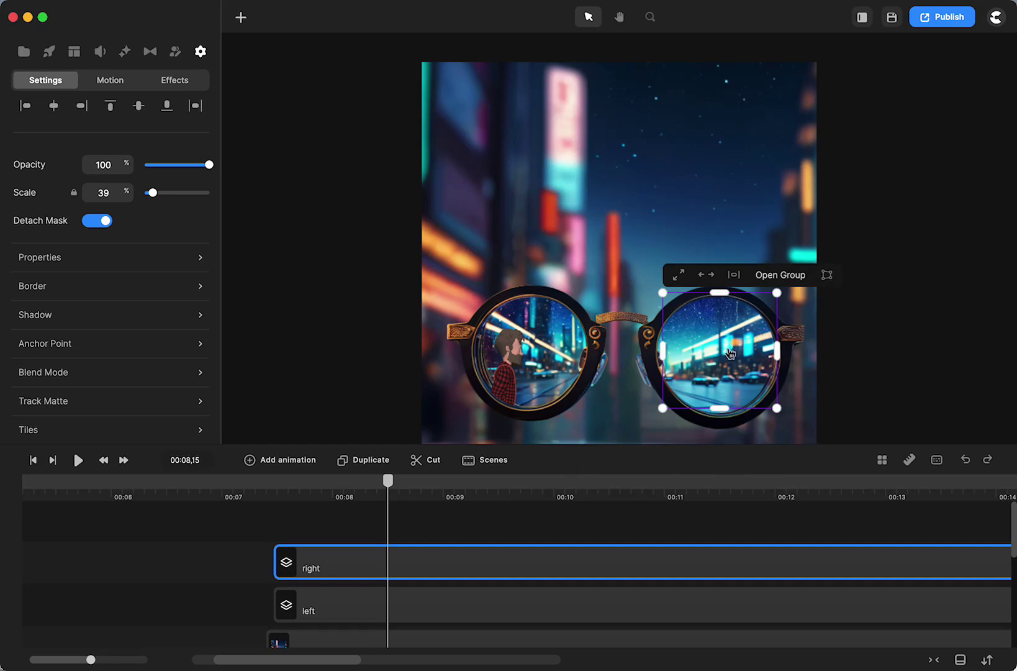
{"action": "left_click_drag", "start_coordinate": [731, 354], "coordinate": [724, 353]}
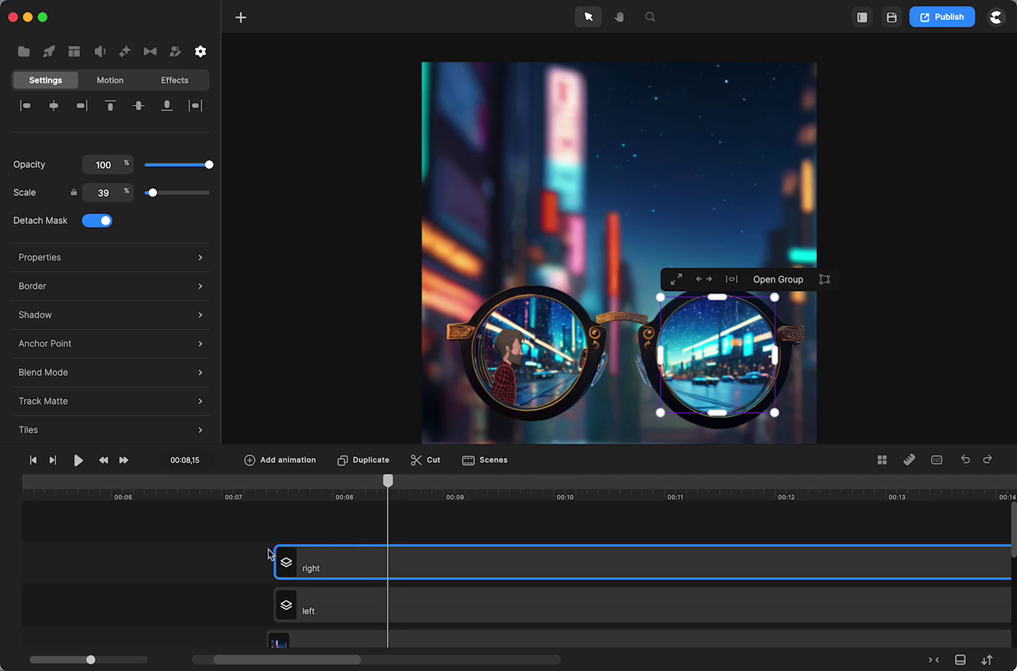
{"action": "left_click_drag", "start_coordinate": [388, 490], "coordinate": [586, 513]}
{"action": "left_click", "coordinate": [659, 522]}
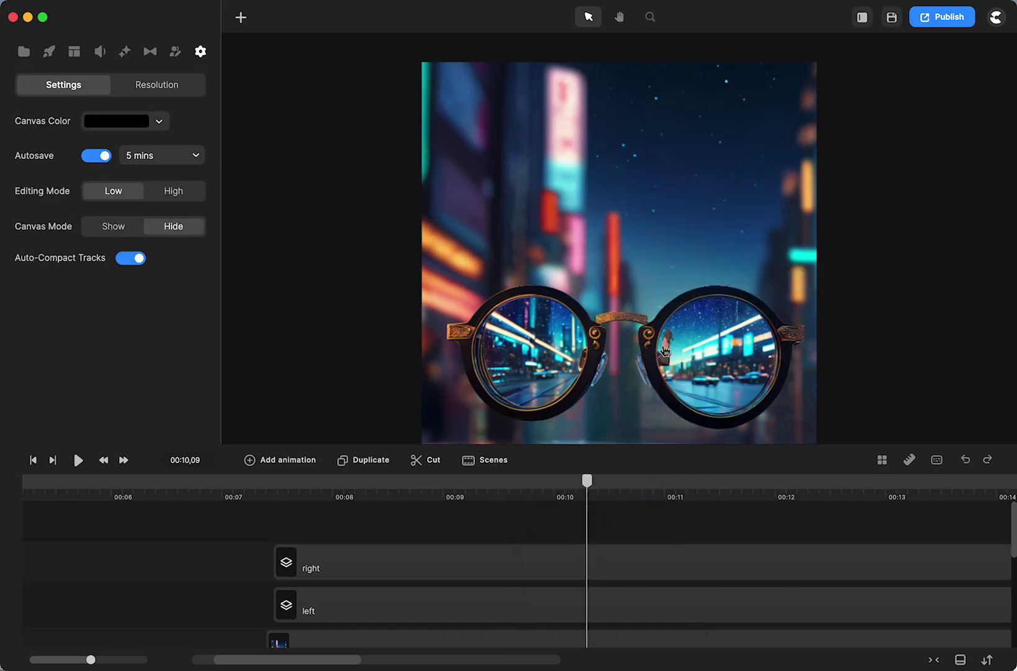
- Zoom in over the right lens and shift the 'right' group about 19 px left and slightly up
{"action": "left_click", "coordinate": [491, 567]}
{"action": "scroll", "coordinate": [751, 381], "scroll_direction": "up", "scroll_amount": 5}
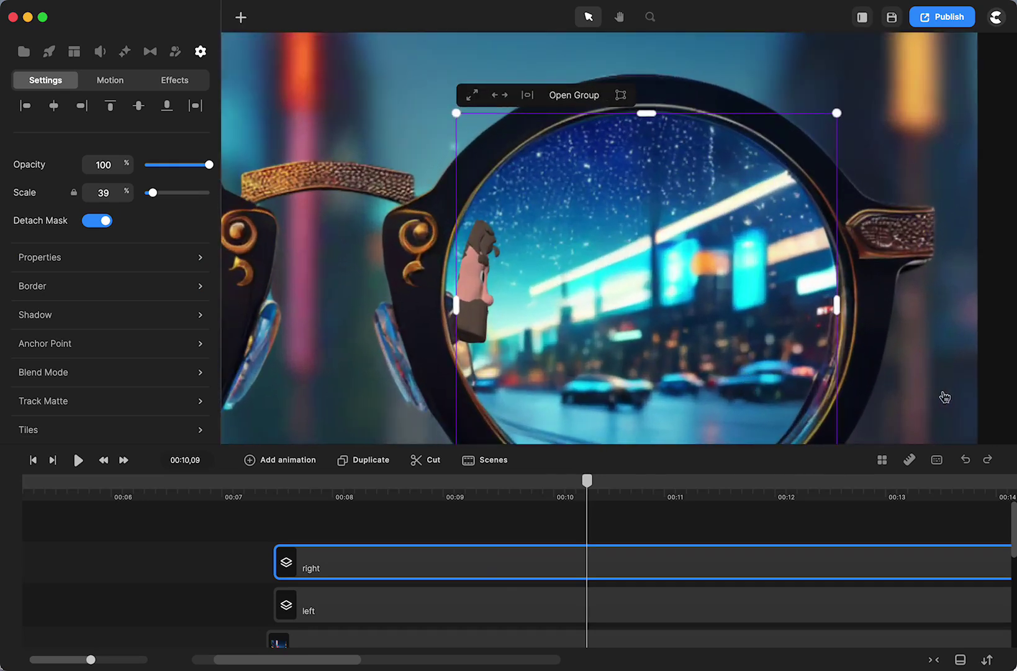
{"action": "key", "text": "space"}
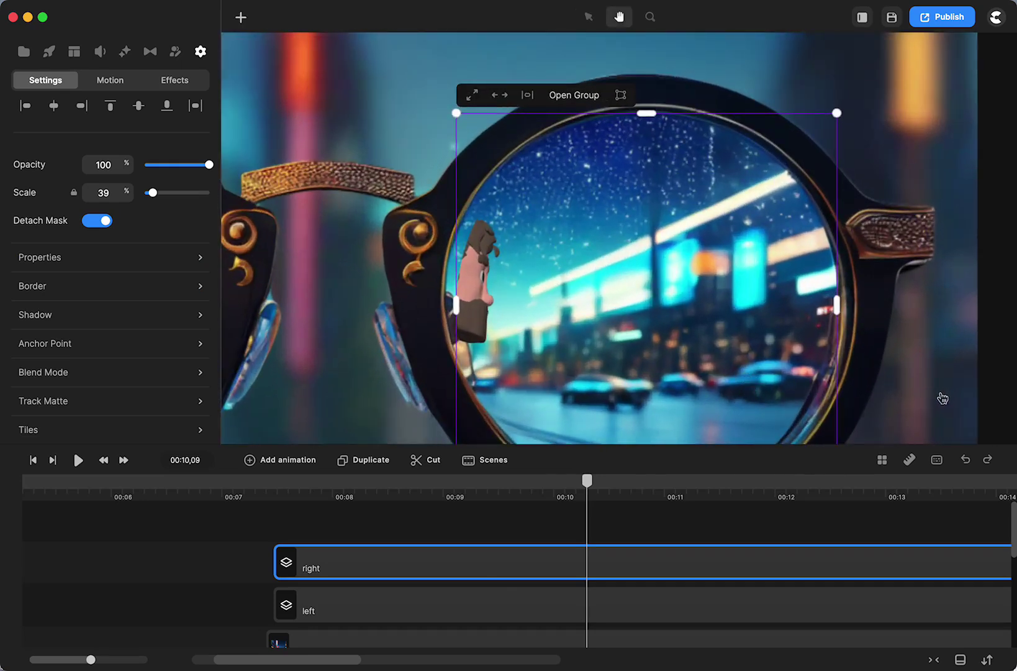
{"action": "left_click_drag", "start_coordinate": [941, 399], "coordinate": [944, 329]}
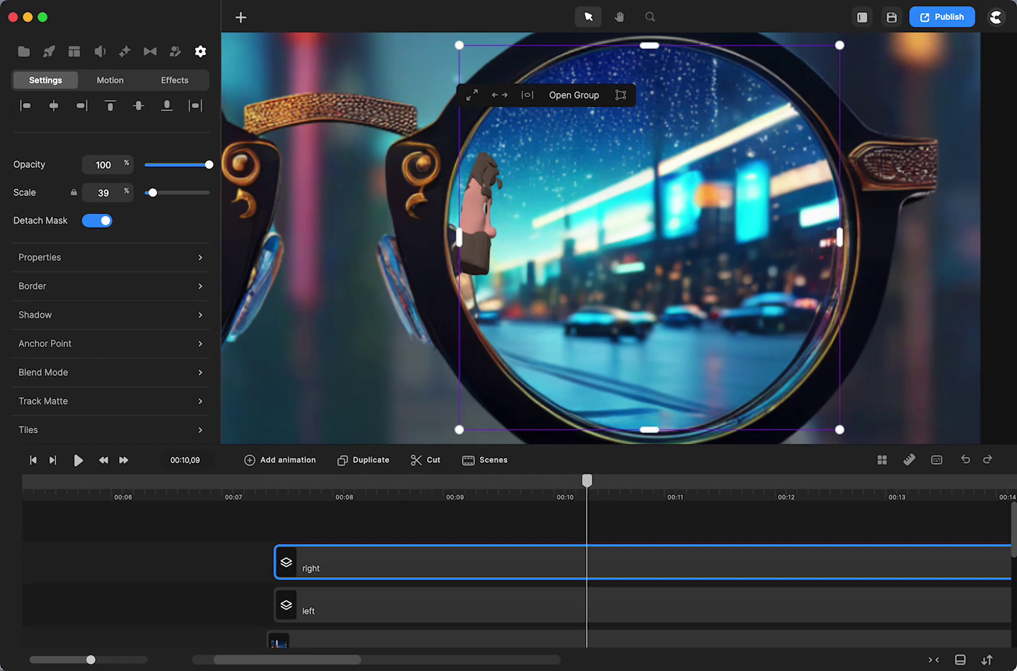
{"action": "left_click_drag", "start_coordinate": [527, 260], "coordinate": [512, 254]}
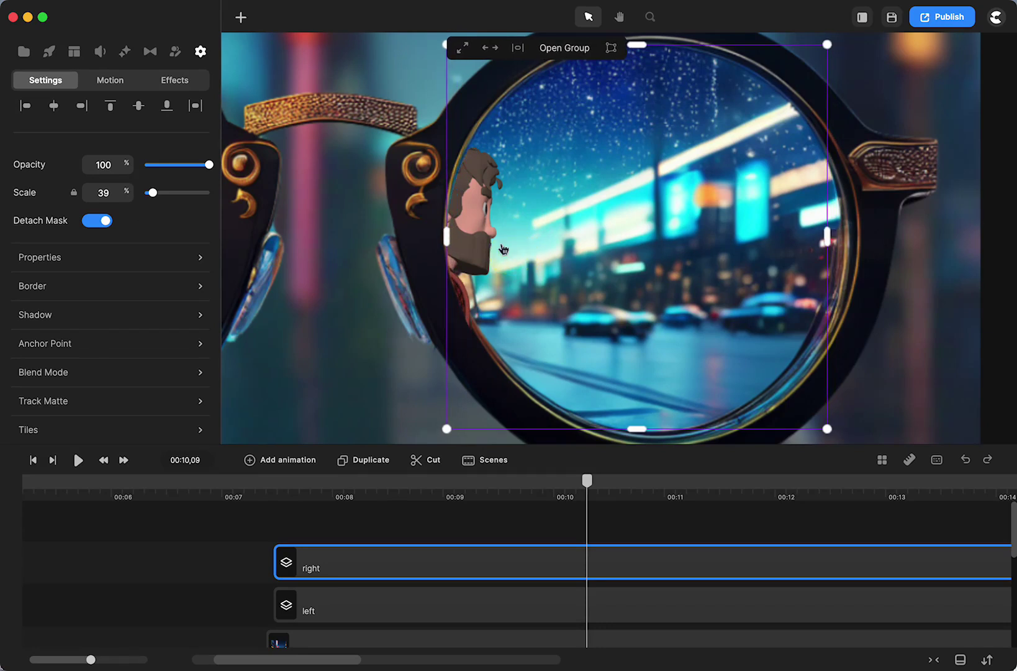
{"action": "left_click_drag", "start_coordinate": [479, 320], "coordinate": [480, 309]}
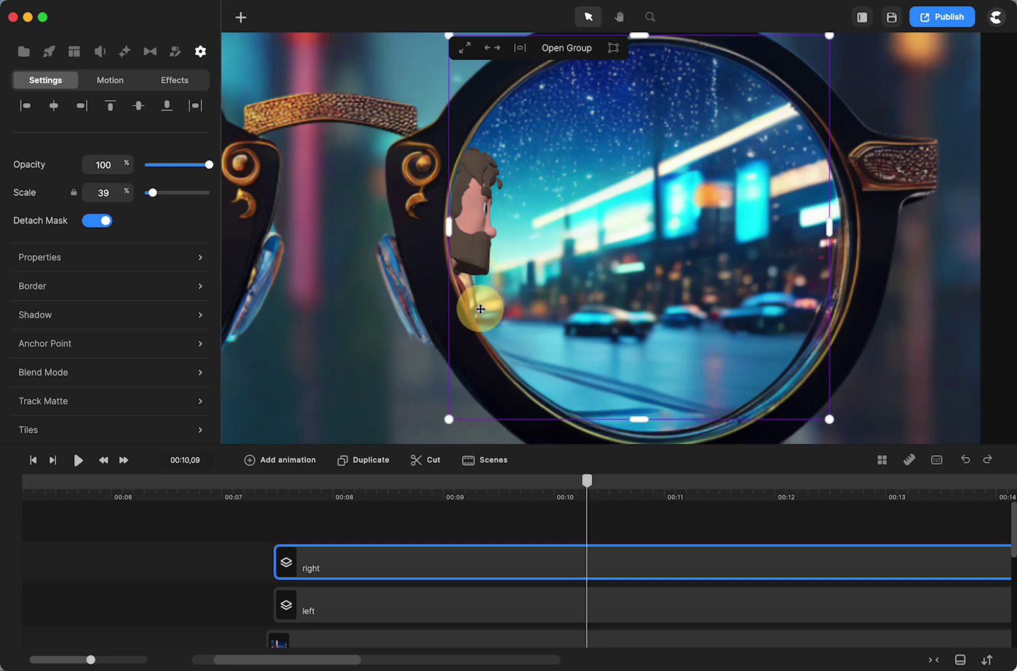
{"action": "left_click", "coordinate": [459, 524]}
{"action": "left_click_drag", "start_coordinate": [587, 494], "coordinate": [657, 491]}
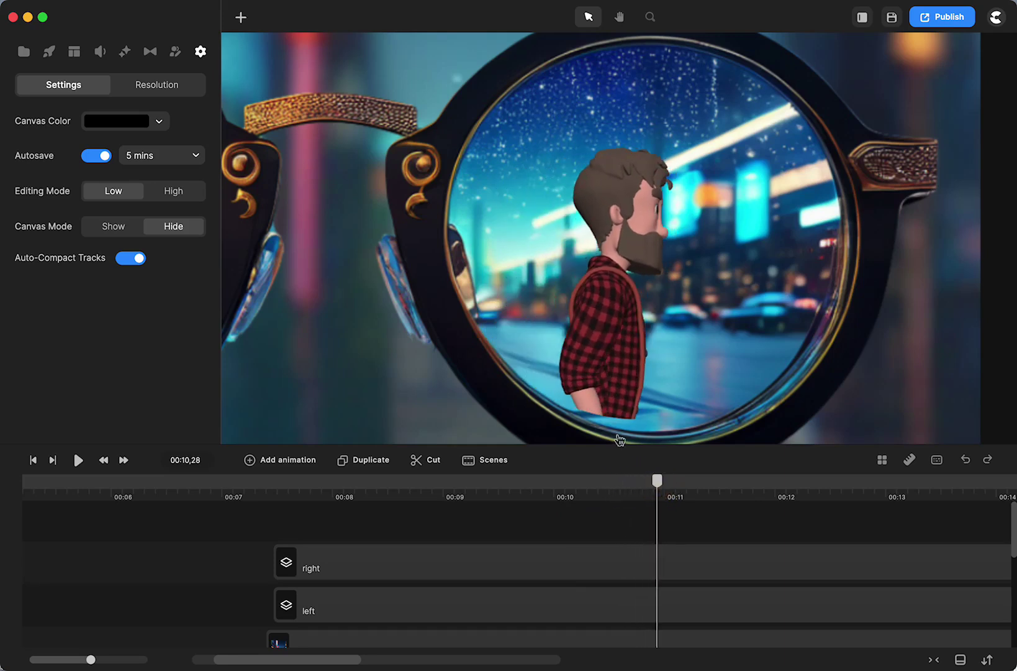
- Resize the 'right' group from its corner and nudge it, checking the character at 00:10,10
{"action": "left_click", "coordinate": [640, 318]}
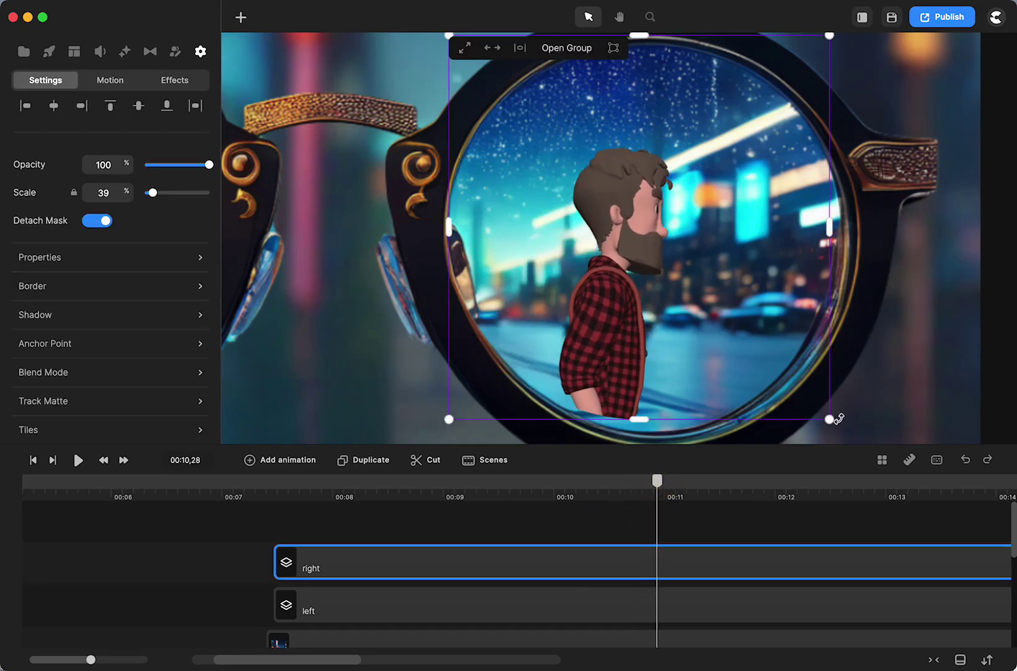
{"action": "mouse_move", "coordinate": [839, 424]}
{"action": "left_mouse_down"}
{"action": "mouse_move", "coordinate": [819, 442]}
{"action": "mouse_move", "coordinate": [827, 443]}
{"action": "left_mouse_up"}
{"action": "mouse_move", "coordinate": [742, 336]}
{"action": "left_mouse_down"}
{"action": "mouse_move", "coordinate": [755, 336]}
{"action": "mouse_move", "coordinate": [747, 336]}
{"action": "left_mouse_up"}
{"action": "left_click", "coordinate": [606, 525]}
{"action": "left_click_drag", "start_coordinate": [657, 482], "coordinate": [746, 494]}
- Shift the 'right' group about 2 px right and review Tom leaving the right lens
{"action": "left_click", "coordinate": [765, 283]}
{"action": "left_click_drag", "start_coordinate": [766, 280], "coordinate": [767, 280]}
{"action": "left_click_drag", "start_coordinate": [747, 480], "coordinate": [579, 484]}
{"action": "left_click", "coordinate": [526, 534]}
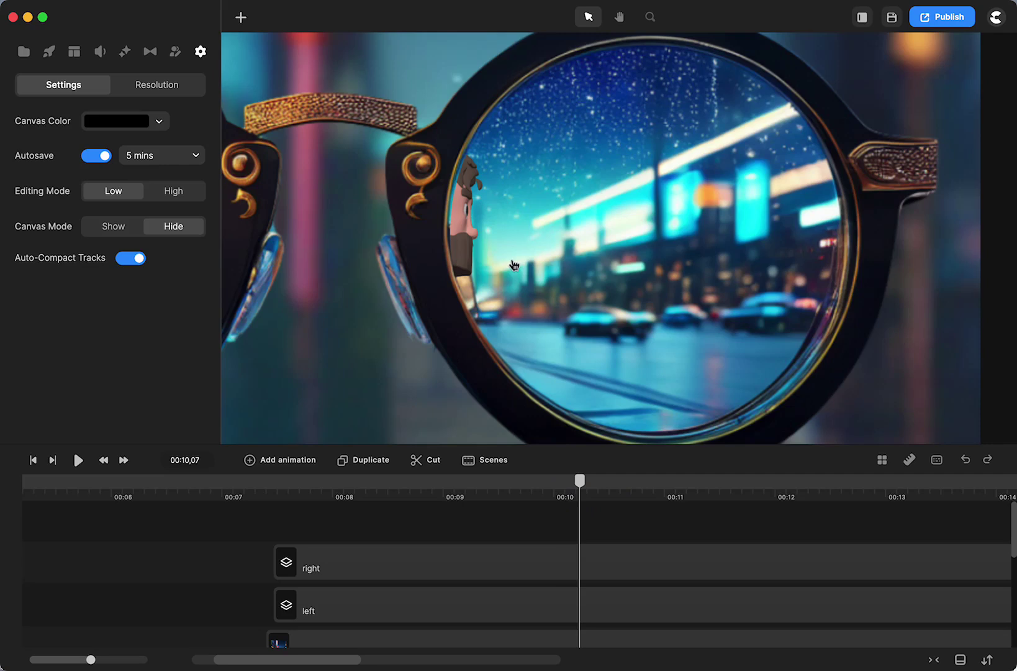
{"action": "left_click_drag", "start_coordinate": [514, 265], "coordinate": [508, 259]}
{"action": "left_click", "coordinate": [500, 524]}
{"action": "left_click_drag", "start_coordinate": [582, 491], "coordinate": [745, 500]}
- Widen and stretch the 'right' group from its edges, checking Tom's entry around 00:10,15
{"action": "left_click", "coordinate": [816, 266]}
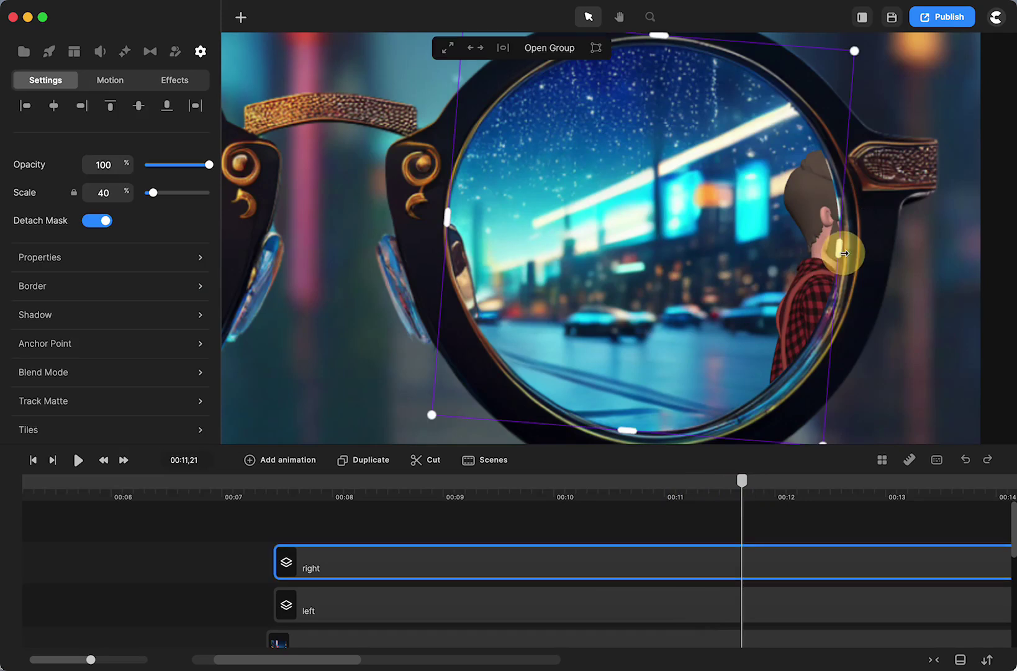
{"action": "left_click_drag", "start_coordinate": [844, 252], "coordinate": [845, 253]}
{"action": "left_click_drag", "start_coordinate": [634, 429], "coordinate": [629, 436]}
{"action": "left_click_drag", "start_coordinate": [743, 497], "coordinate": [608, 511]}
{"action": "left_click_drag", "start_coordinate": [601, 354], "coordinate": [603, 346]}
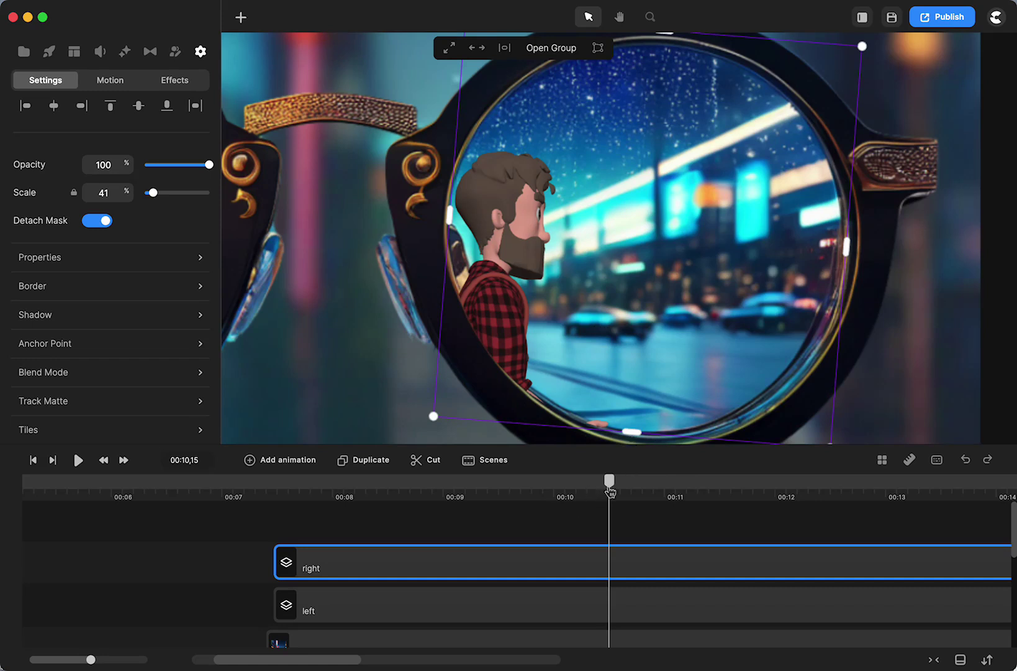
{"action": "left_click", "coordinate": [552, 534]}
{"action": "left_click_drag", "start_coordinate": [609, 480], "coordinate": [742, 501]}
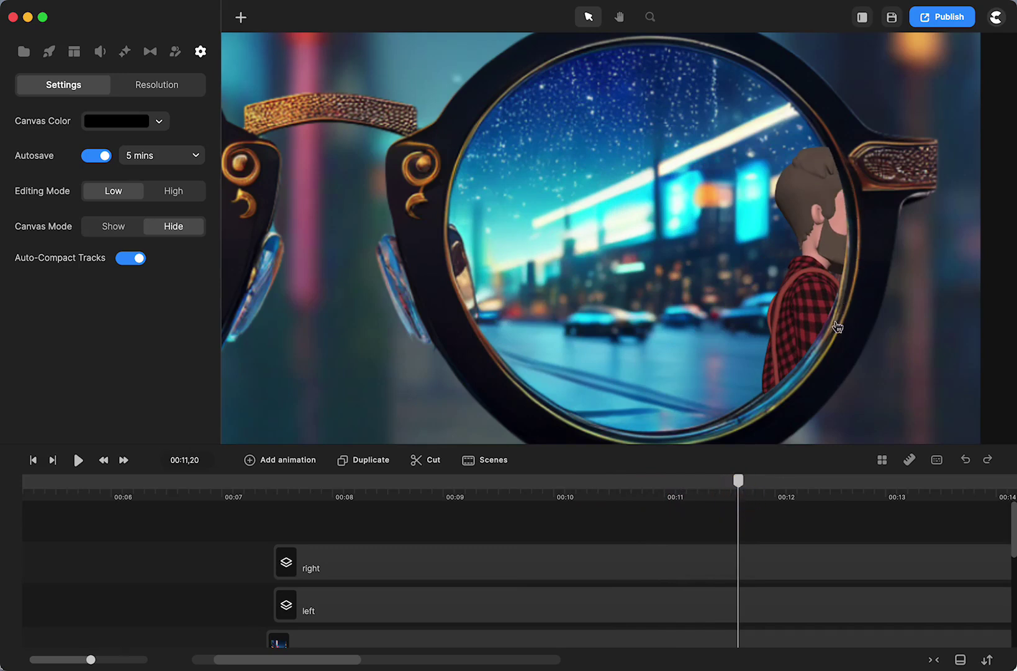
- Fine-tune the 'right' group's position and width so Tom stays framed until the outer rim
{"action": "left_click", "coordinate": [790, 371]}
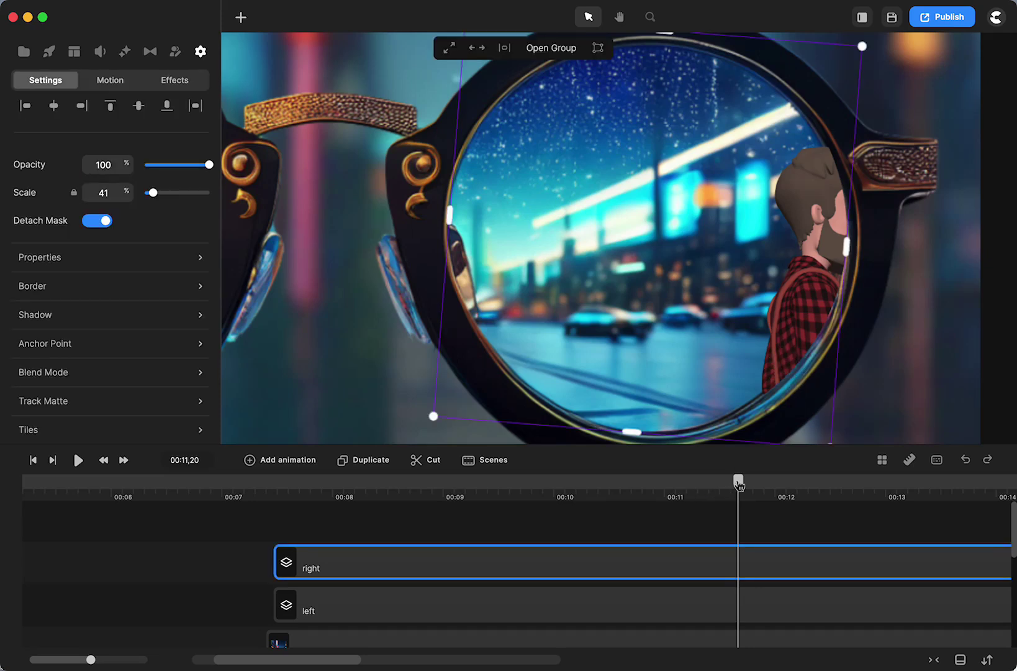
{"action": "mouse_move", "coordinate": [739, 483]}
{"action": "left_mouse_down"}
{"action": "mouse_move", "coordinate": [692, 481]}
{"action": "mouse_move", "coordinate": [720, 481]}
{"action": "left_mouse_up"}
{"action": "left_click_drag", "start_coordinate": [778, 379], "coordinate": [781, 380]}
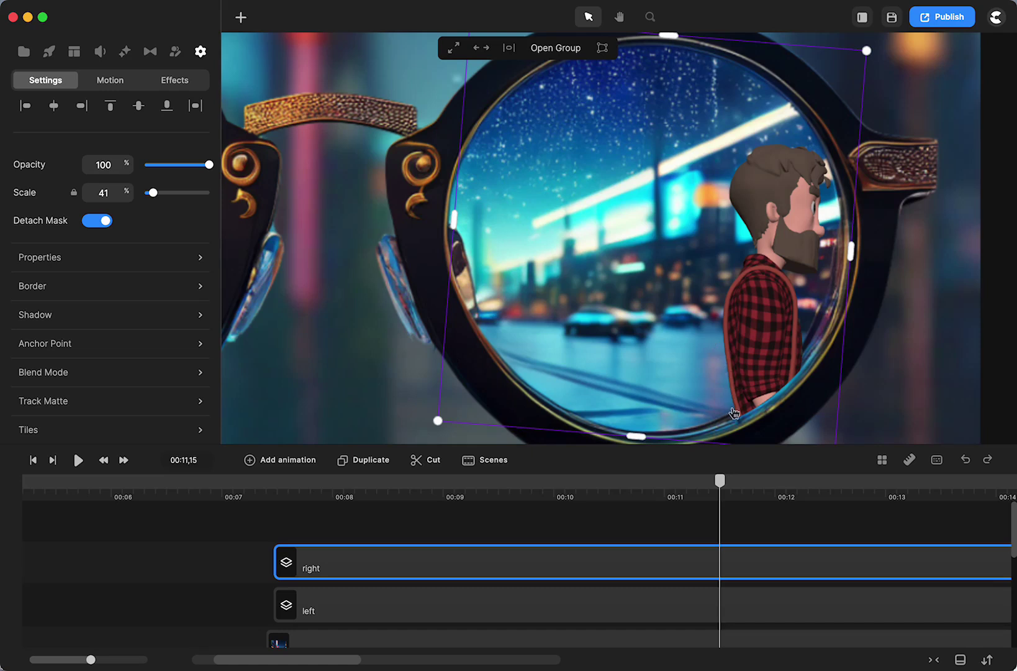
{"action": "left_click", "coordinate": [741, 379]}
{"action": "left_click_drag", "start_coordinate": [750, 359], "coordinate": [748, 352]}
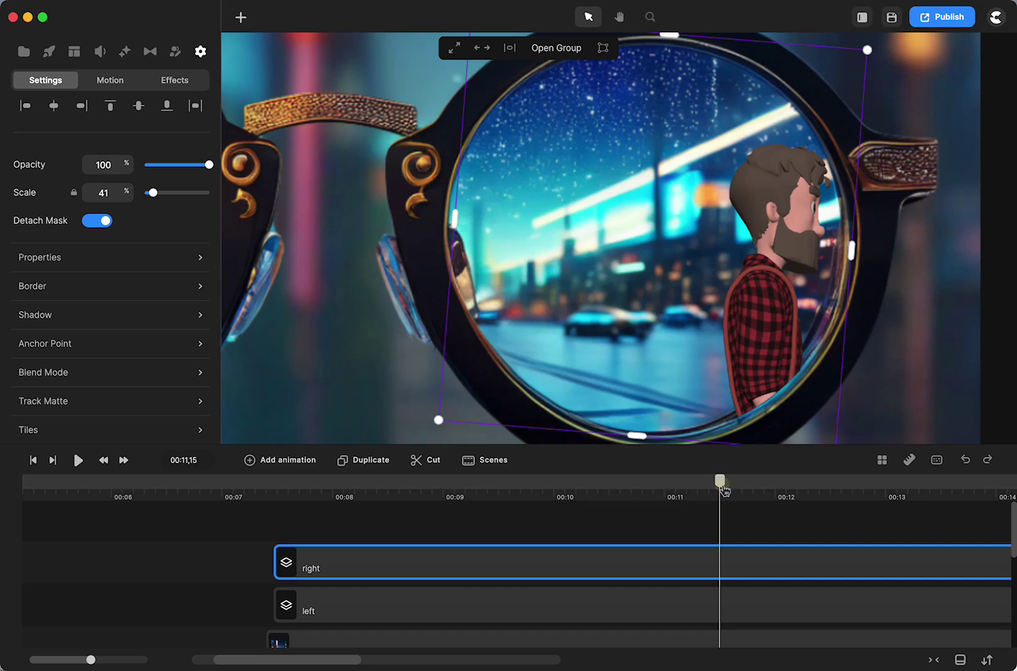
{"action": "left_click_drag", "start_coordinate": [723, 489], "coordinate": [584, 489]}
{"action": "left_click_drag", "start_coordinate": [609, 316], "coordinate": [607, 321]}
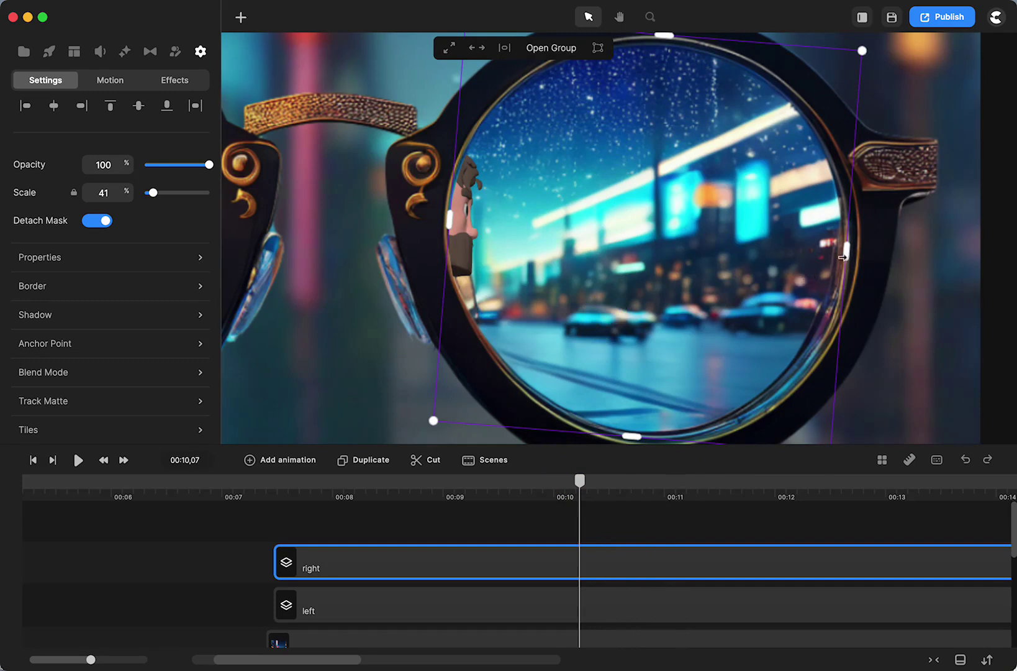
{"action": "left_click_drag", "start_coordinate": [843, 256], "coordinate": [846, 256]}
{"action": "left_click_drag", "start_coordinate": [583, 490], "coordinate": [740, 507]}
{"action": "left_click", "coordinate": [226, 551]}
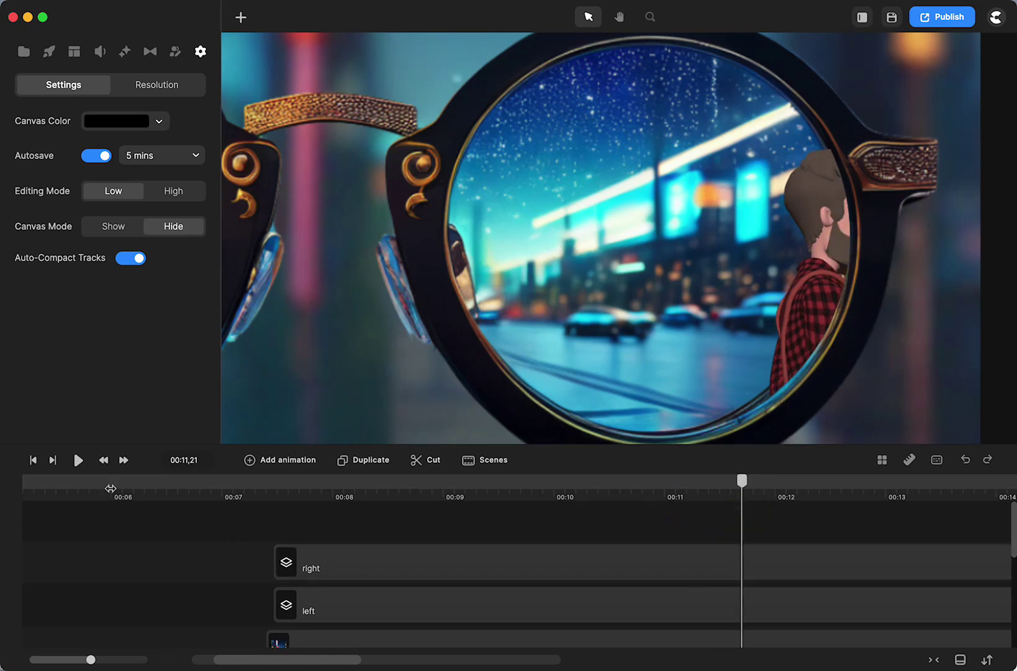
{"action": "left_click", "coordinate": [211, 494]}
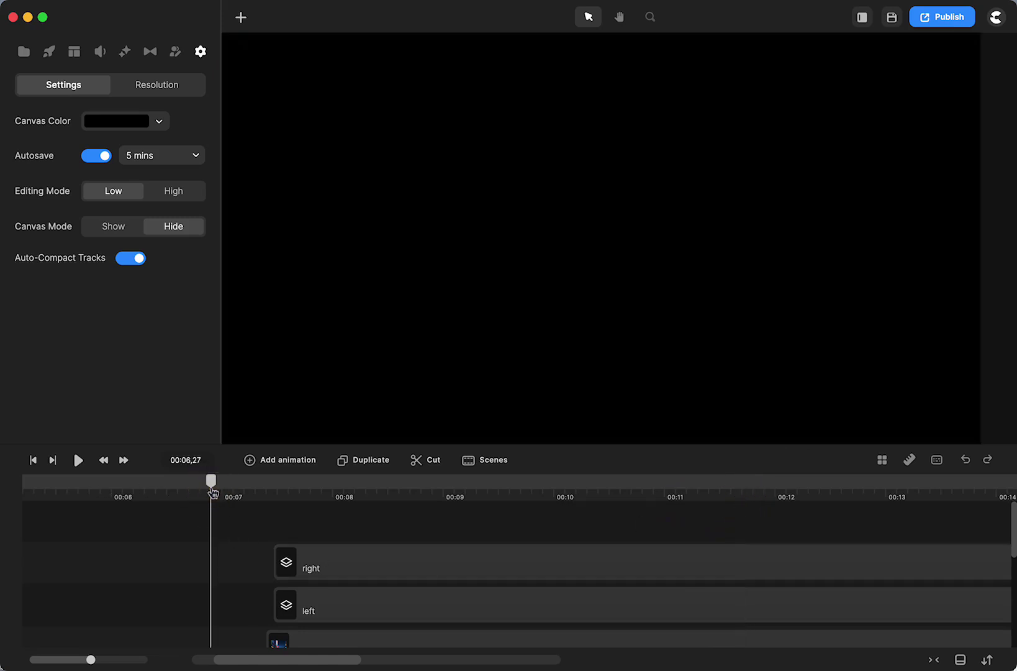
{"action": "left_click", "coordinate": [78, 460]}
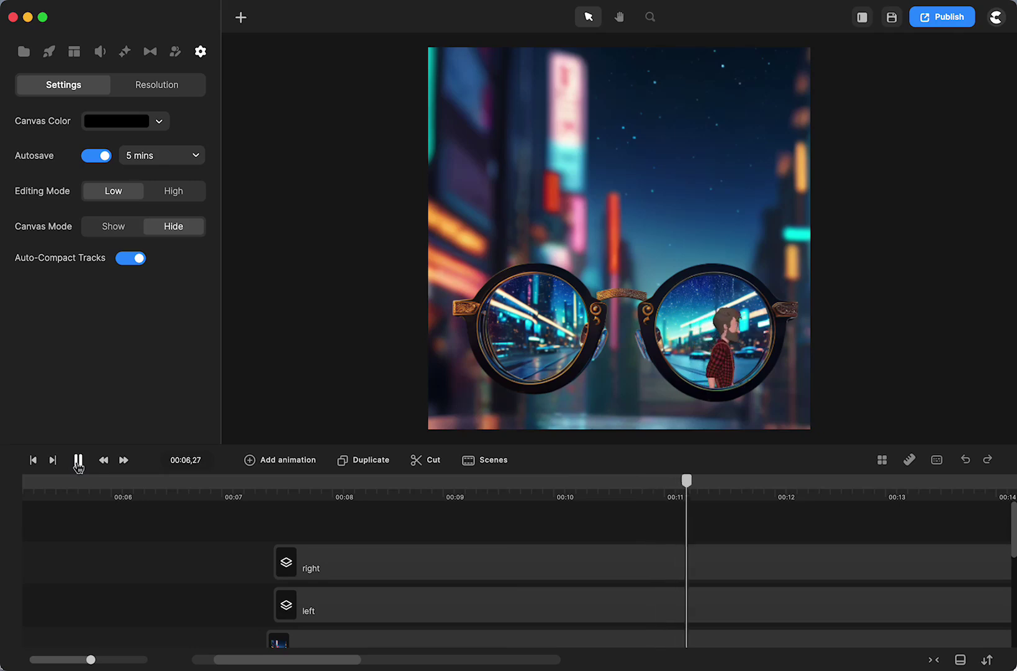
{"action": "left_click", "coordinate": [77, 460]}
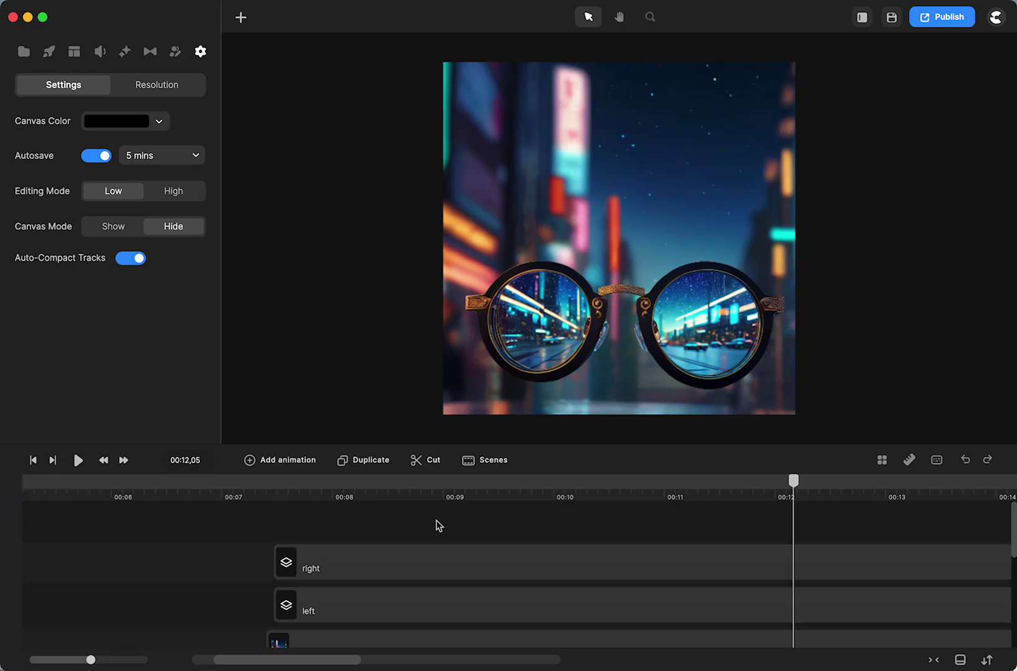
{"action": "left_click_drag", "start_coordinate": [796, 483], "coordinate": [410, 516]}
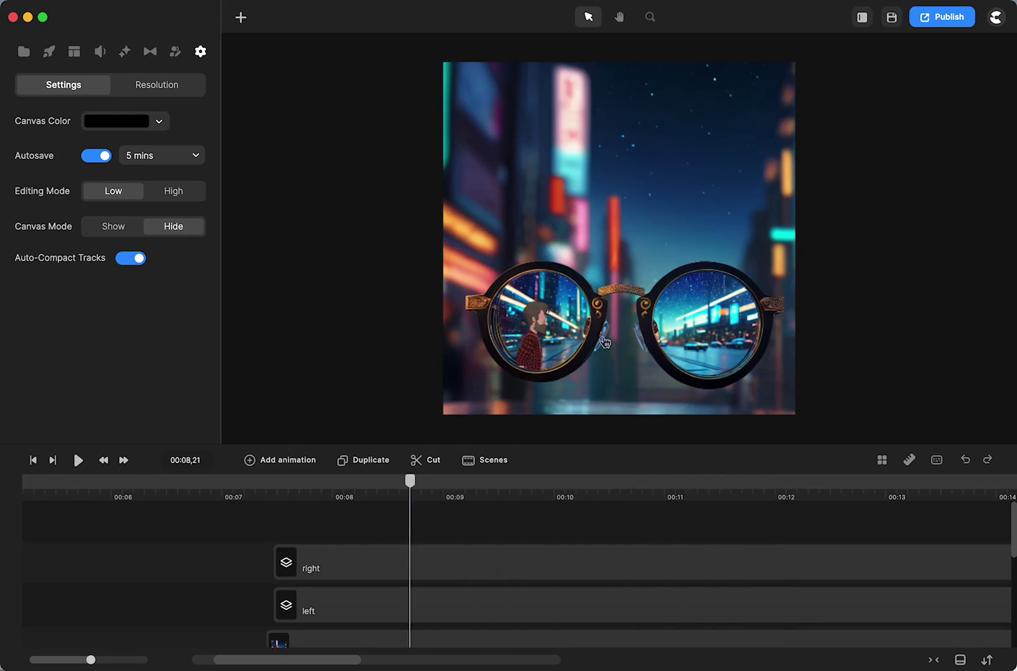
{"action": "scroll", "coordinate": [238, 566], "scroll_direction": "left", "scroll_amount": 6}
{"action": "left_click_drag", "start_coordinate": [169, 485], "coordinate": [946, 562]}
- Apply a Blur effect to the 'left' lens group and raise its strength from 10 to 26
{"action": "left_click", "coordinate": [947, 562]}
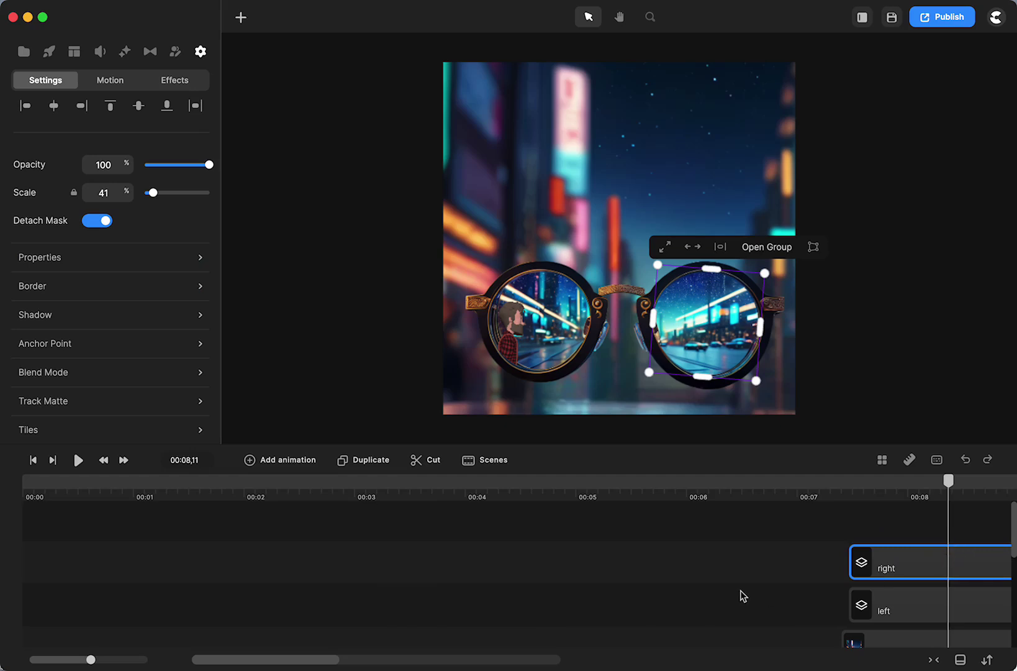
{"action": "scroll", "coordinate": [741, 595], "scroll_direction": "right", "scroll_amount": 10}
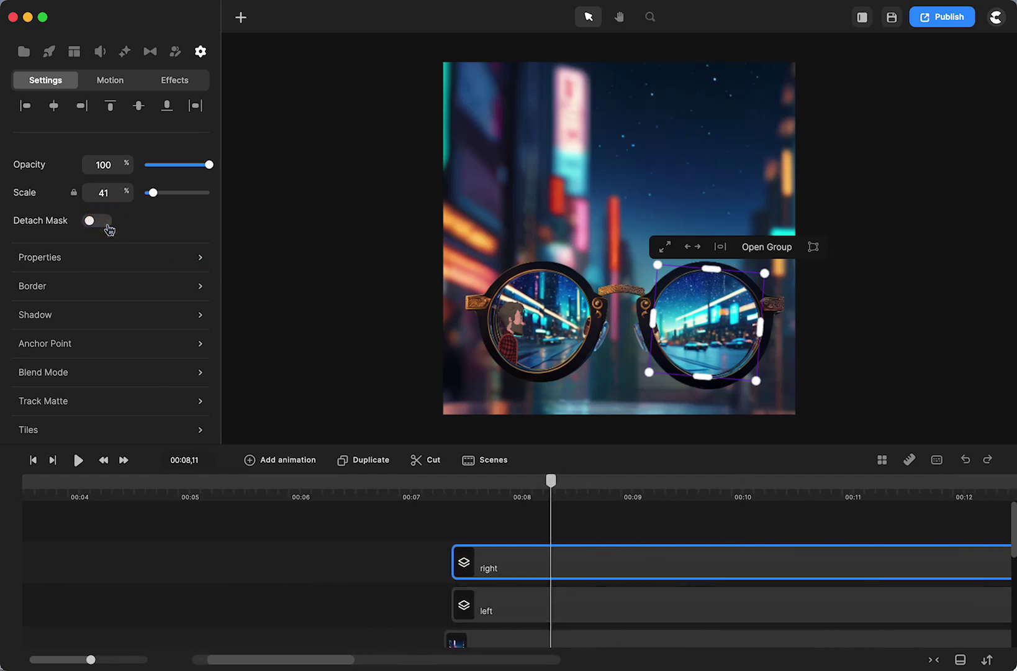
{"action": "left_click", "coordinate": [518, 610]}
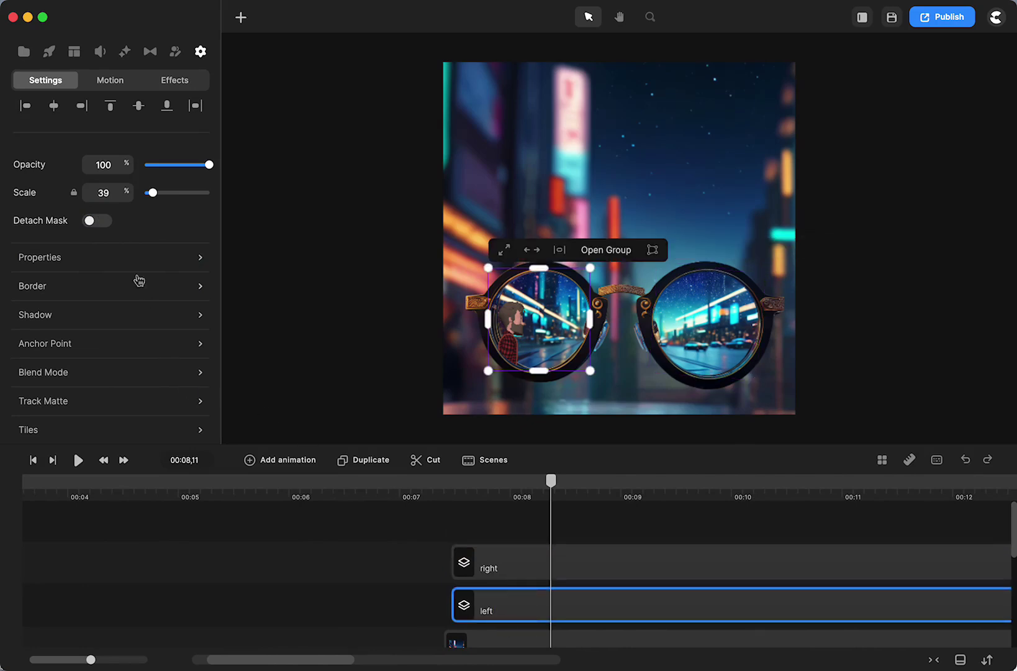
{"action": "left_click", "coordinate": [125, 52]}
{"action": "scroll", "coordinate": [80, 297], "scroll_direction": "down", "scroll_amount": 5}
{"action": "left_click_drag", "start_coordinate": [56, 239], "coordinate": [506, 606]}
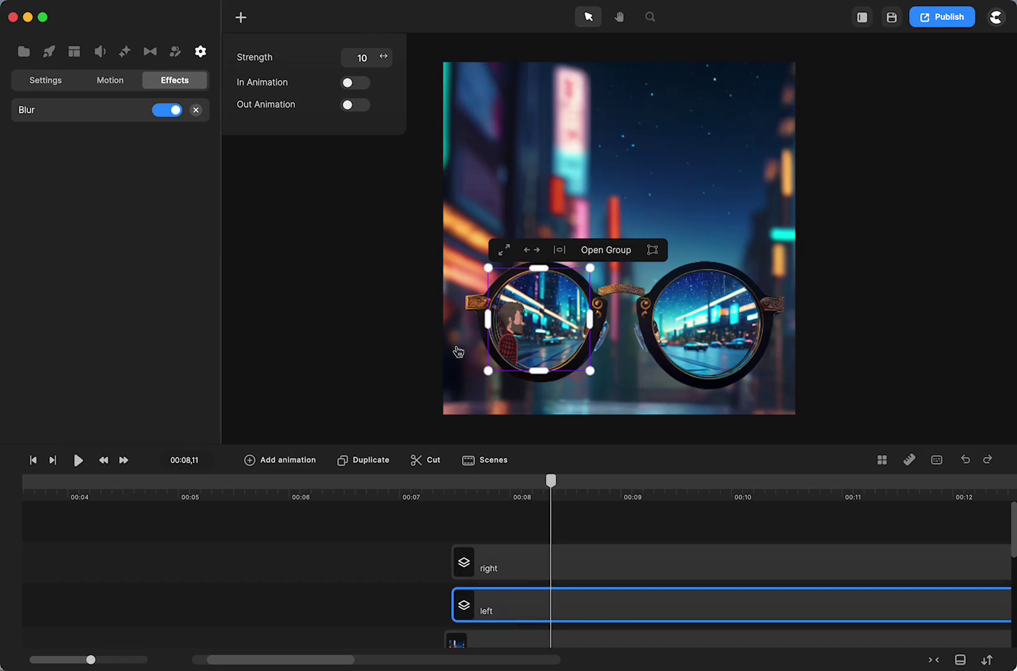
{"action": "scroll", "coordinate": [459, 352], "scroll_direction": "up", "scroll_amount": 5}
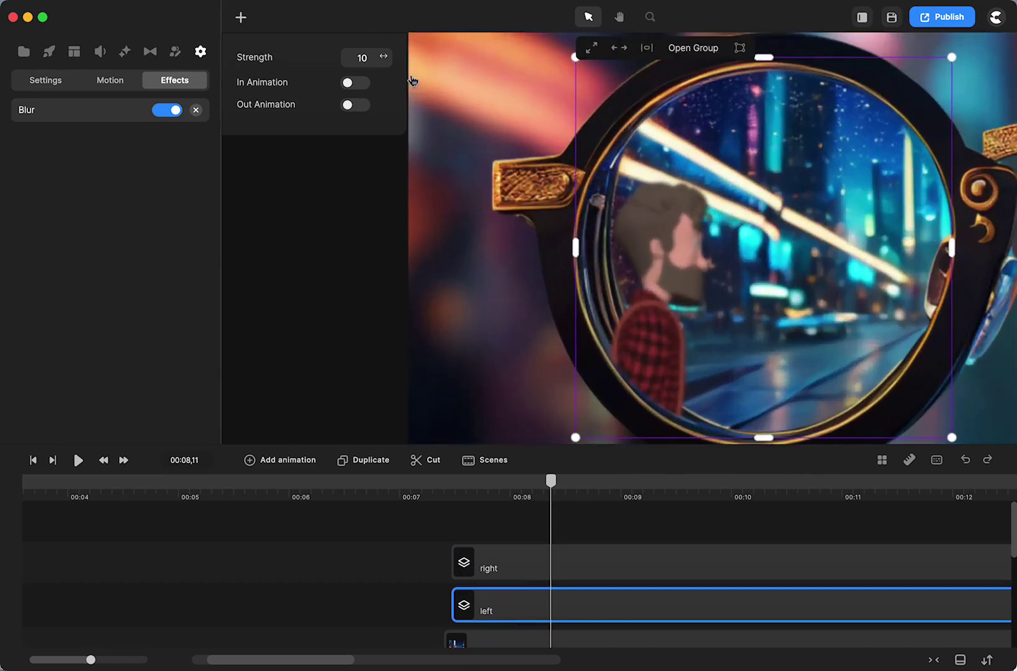
{"action": "left_click_drag", "start_coordinate": [380, 54], "coordinate": [379, 57]}
{"action": "left_click", "coordinate": [385, 556]}
- Nudge the 'left' group onto the centre line and scrub to check the blurred character
{"action": "left_click", "coordinate": [640, 342]}
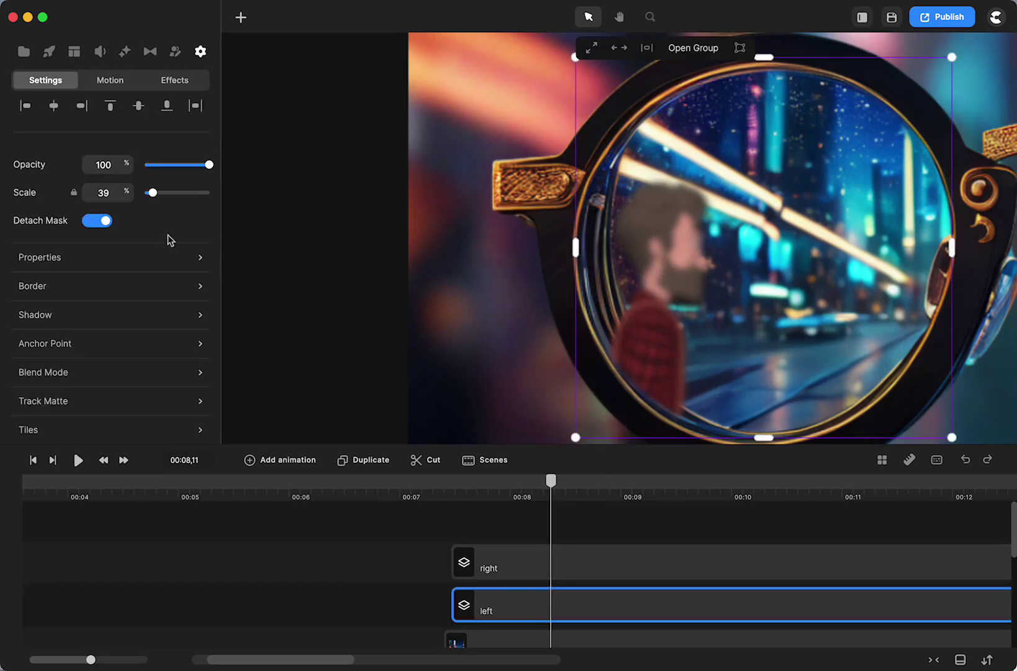
{"action": "left_click_drag", "start_coordinate": [659, 261], "coordinate": [660, 250]}
{"action": "left_click", "coordinate": [422, 543]}
{"action": "left_click_drag", "start_coordinate": [554, 485], "coordinate": [658, 480]}
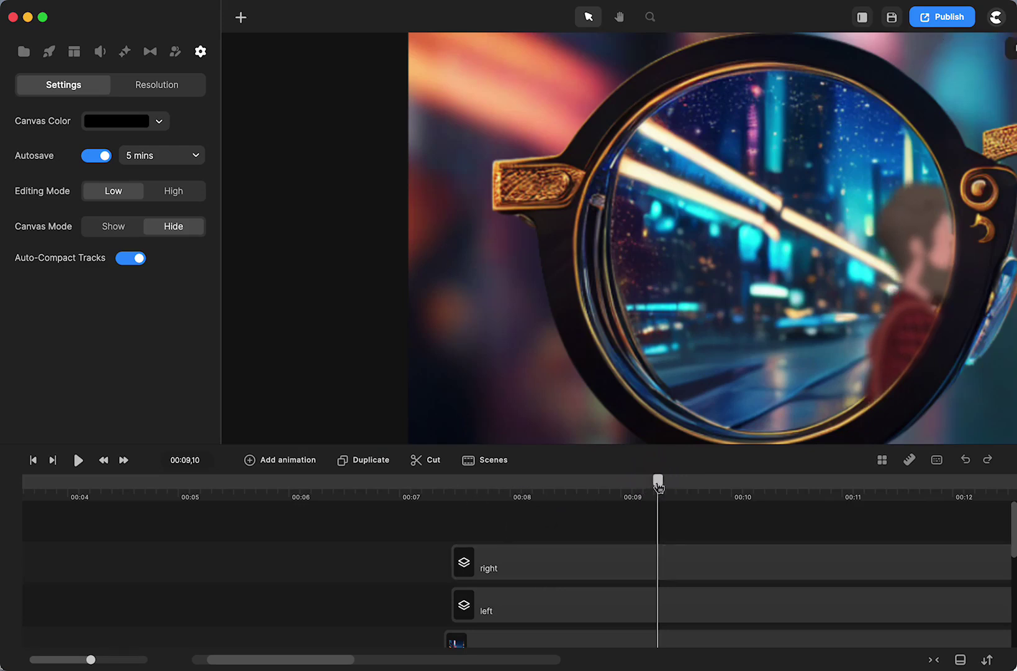
{"action": "left_click_drag", "start_coordinate": [660, 477], "coordinate": [558, 514]}
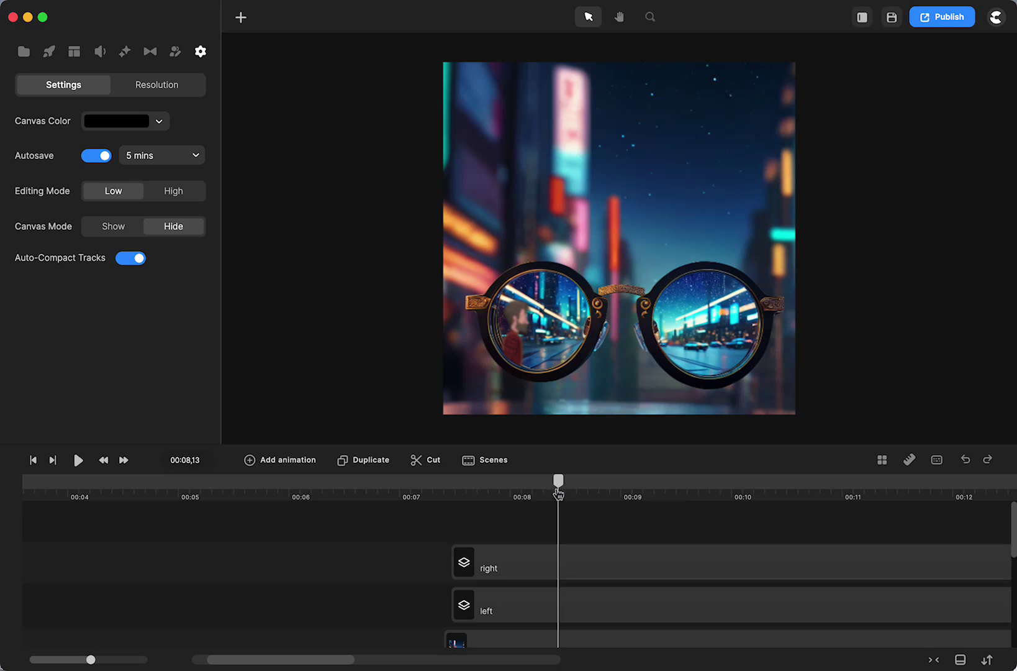
- At about 00:10,03, apply a Blur effect to the 'right' lens group and raise its strength to 35
{"action": "left_click_drag", "start_coordinate": [559, 482], "coordinate": [802, 488]}
{"action": "left_click", "coordinate": [570, 575]}
{"action": "left_click", "coordinate": [123, 51]}
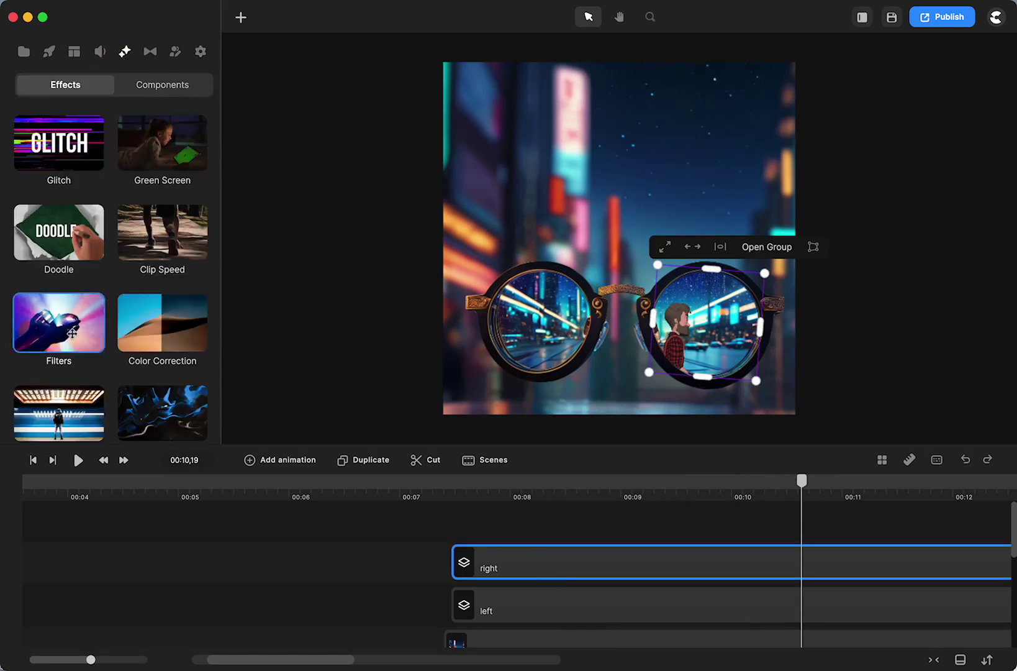
{"action": "scroll", "coordinate": [112, 287], "scroll_direction": "down", "scroll_amount": 5}
{"action": "left_click_drag", "start_coordinate": [63, 332], "coordinate": [62, 365]}
{"action": "scroll", "coordinate": [62, 365], "scroll_direction": "up", "scroll_amount": 2}
{"action": "left_click_drag", "start_coordinate": [59, 224], "coordinate": [626, 558]}
{"action": "left_click_drag", "start_coordinate": [380, 56], "coordinate": [381, 57]}
{"action": "left_click", "coordinate": [447, 487]}
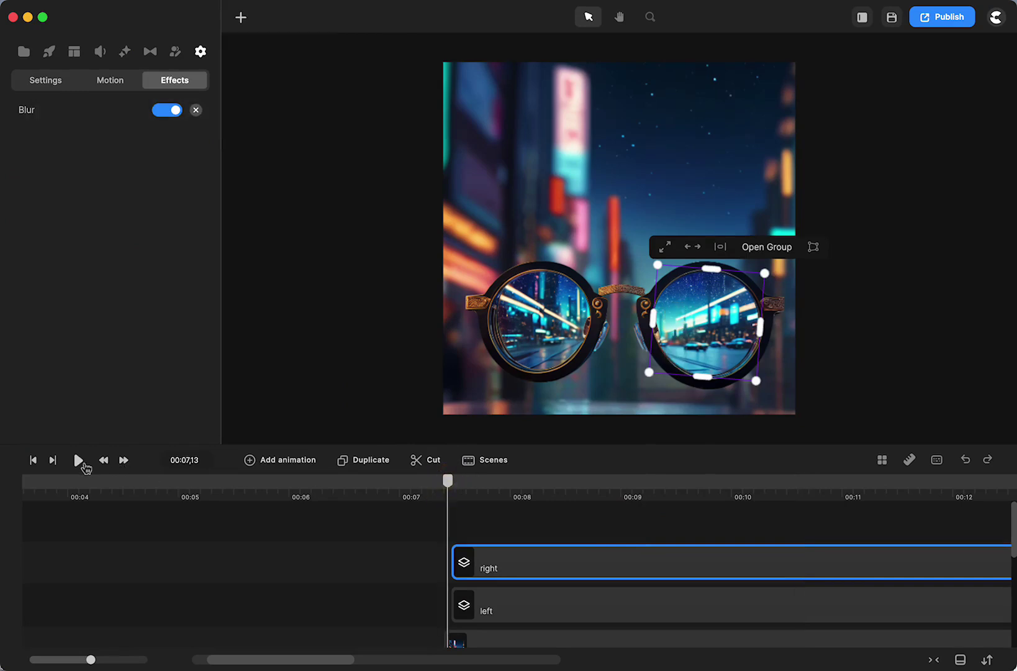
{"action": "left_click", "coordinate": [78, 460]}
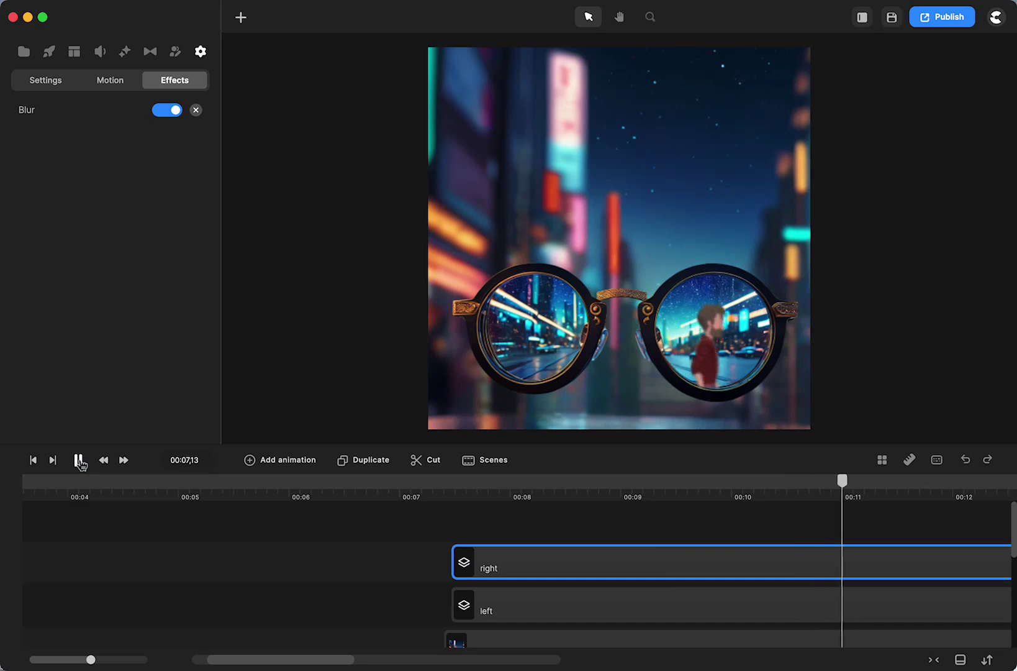
{"action": "left_click", "coordinate": [79, 460]}
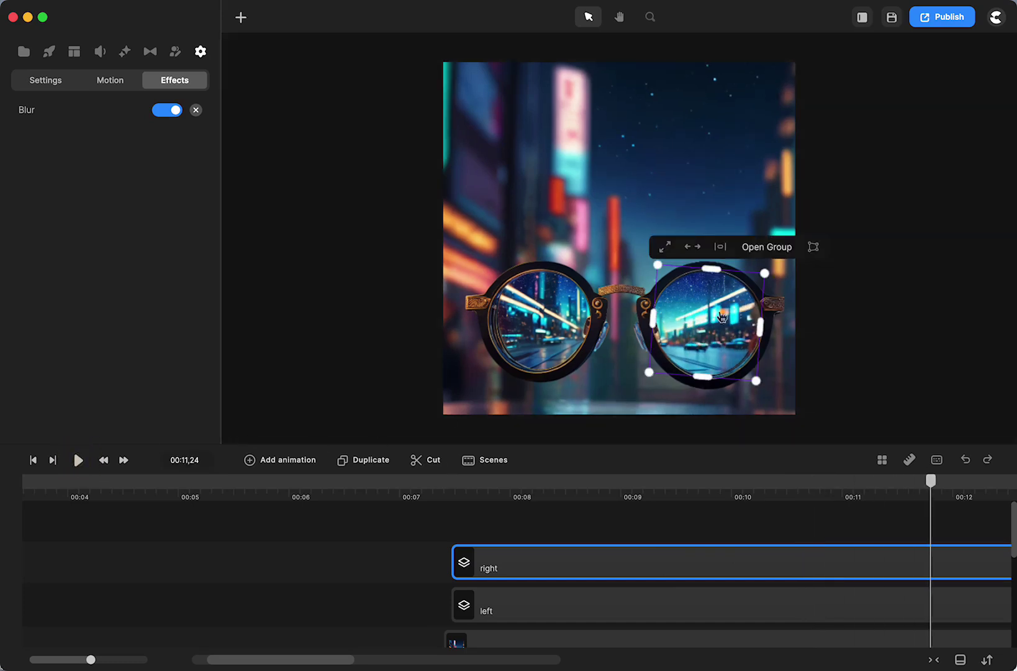
{"action": "scroll", "coordinate": [505, 574], "scroll_direction": "right", "scroll_amount": 5}
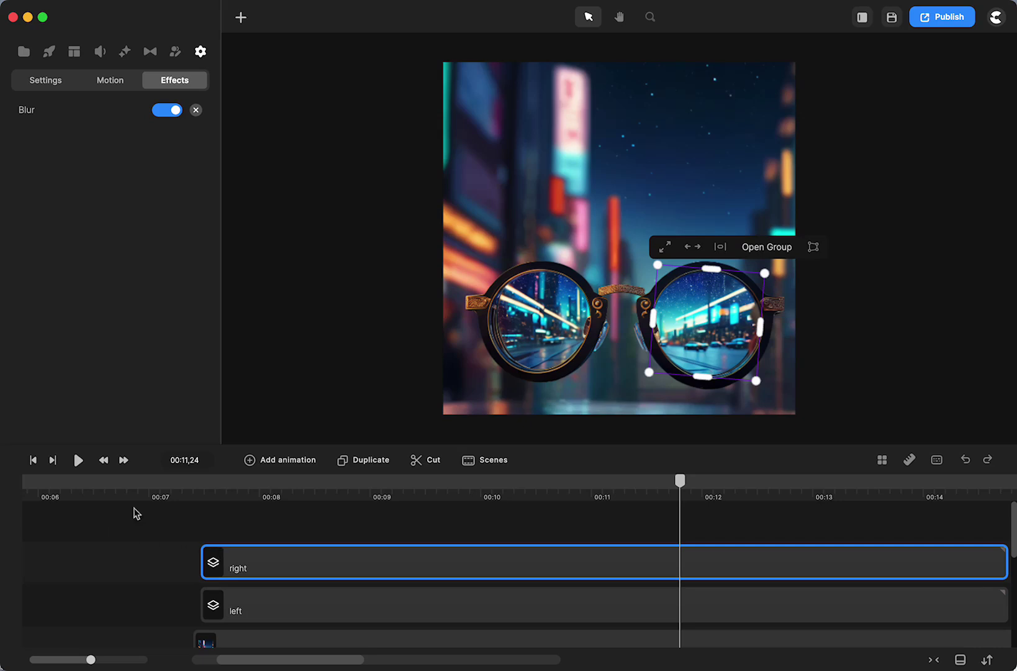
{"action": "left_click", "coordinate": [32, 462]}
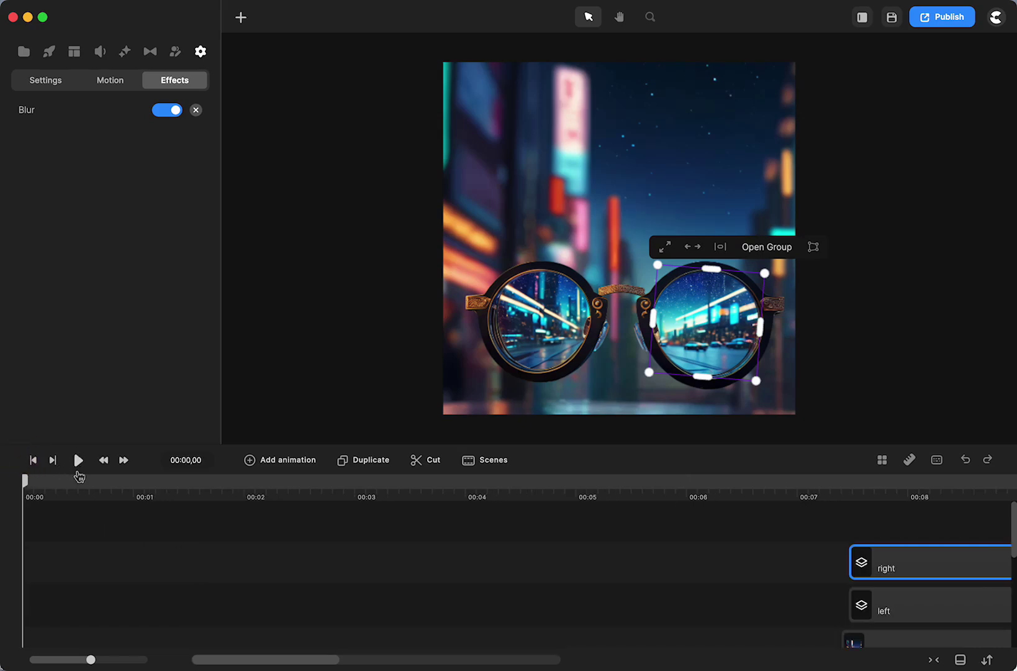
{"action": "left_click", "coordinate": [78, 472]}
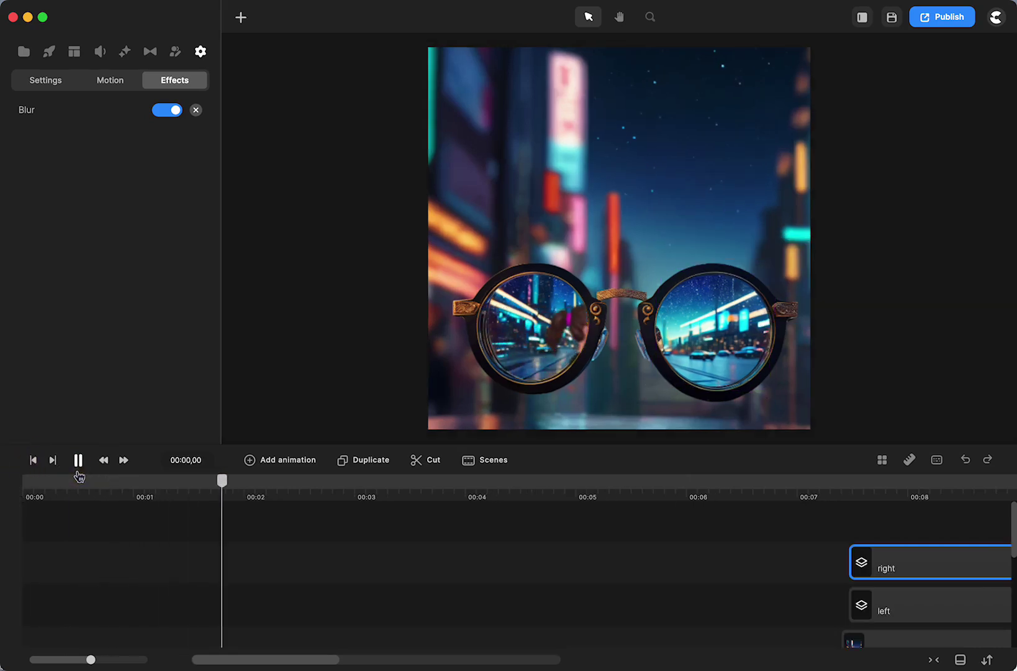